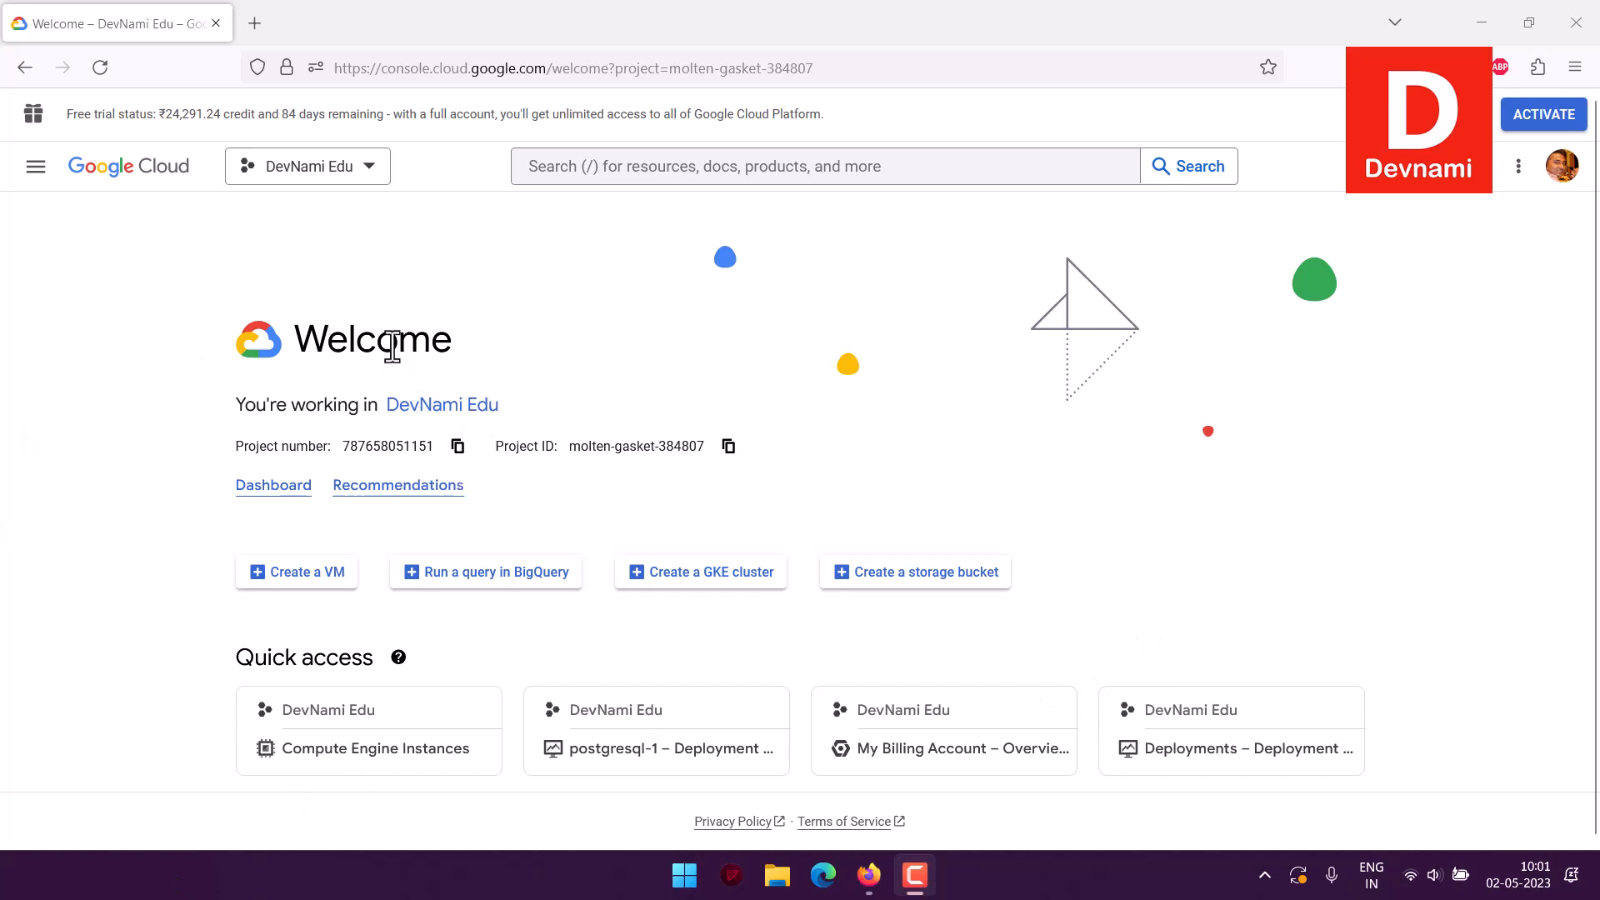
Open the Compute Engine VM instances page and start creating a new instance.
{"action": "left_click", "coordinate": [36, 166]}
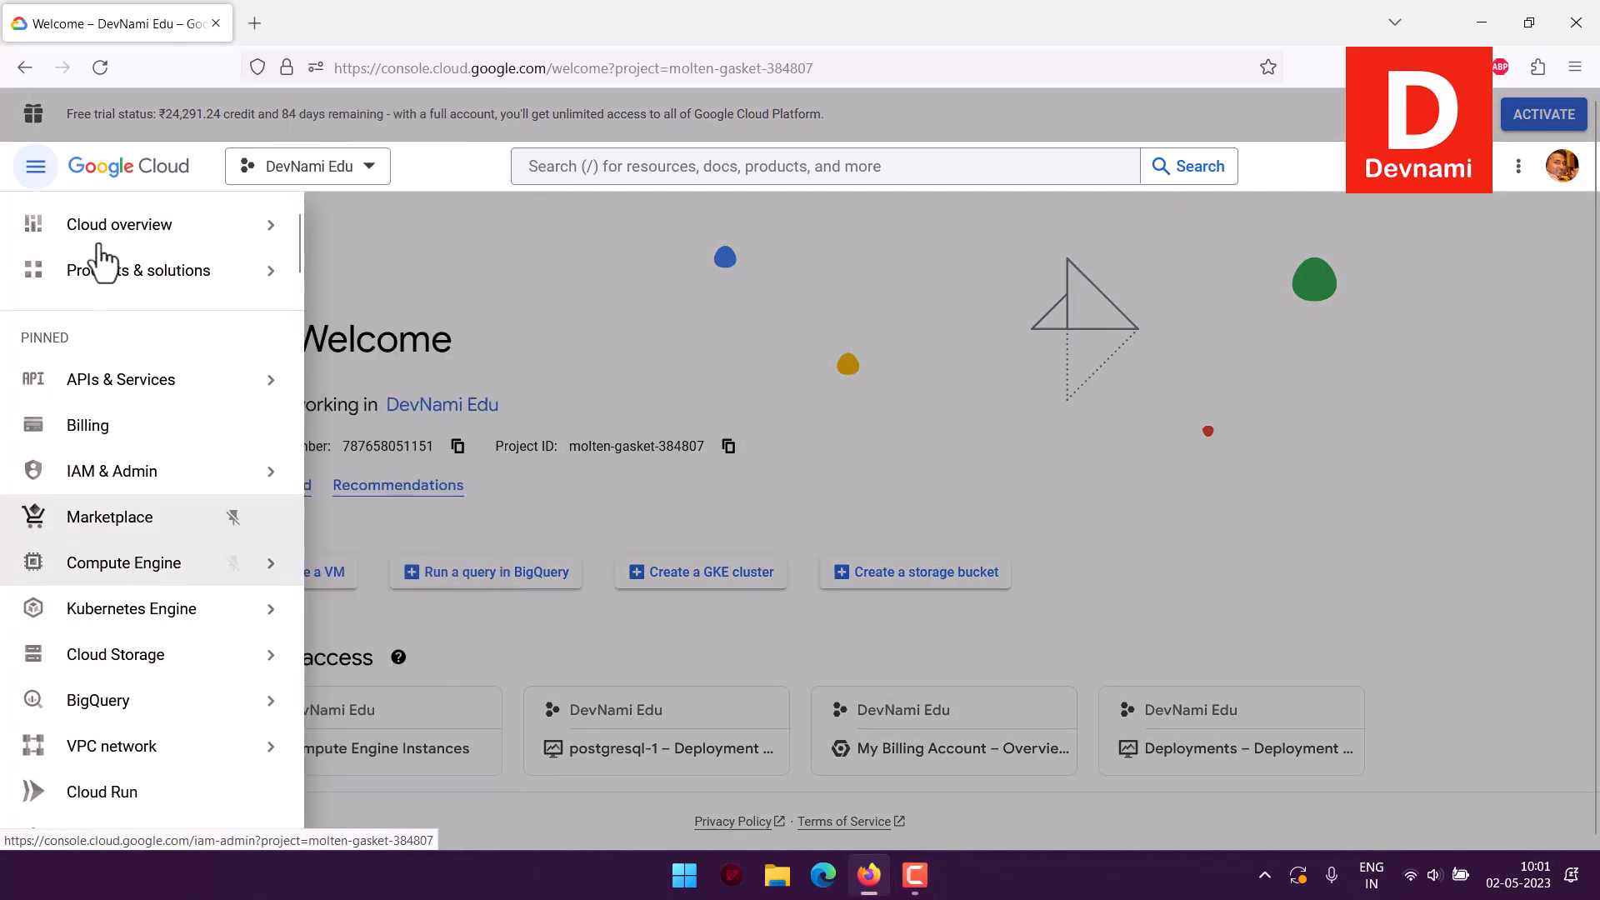
{"action": "mouse_move", "coordinate": [144, 575]}
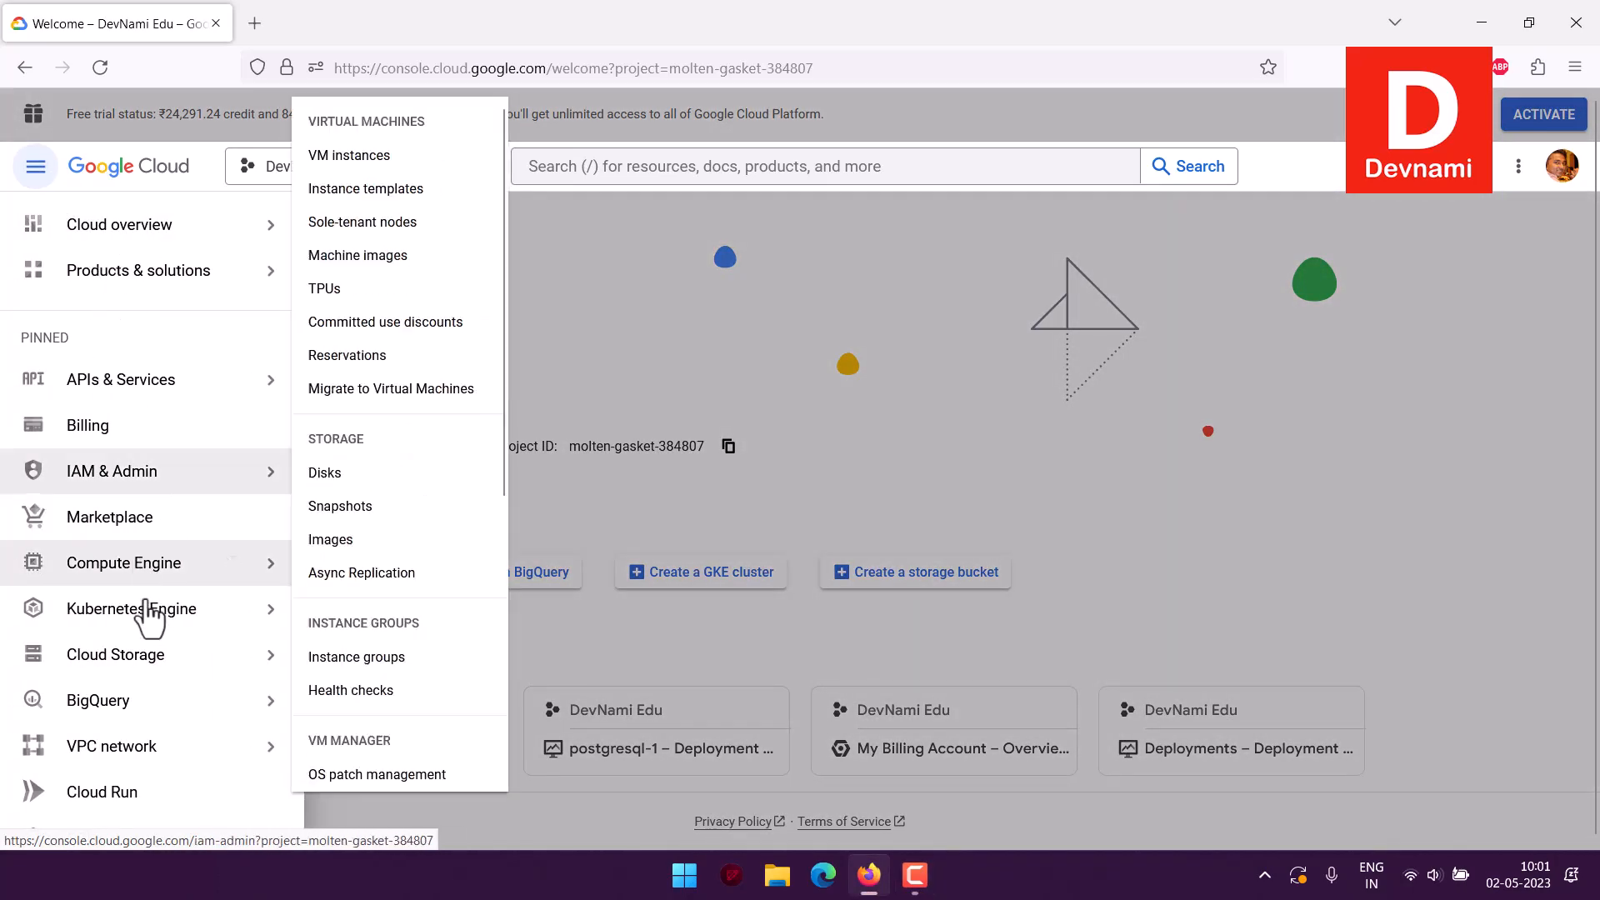
{"action": "left_click", "coordinate": [392, 157]}
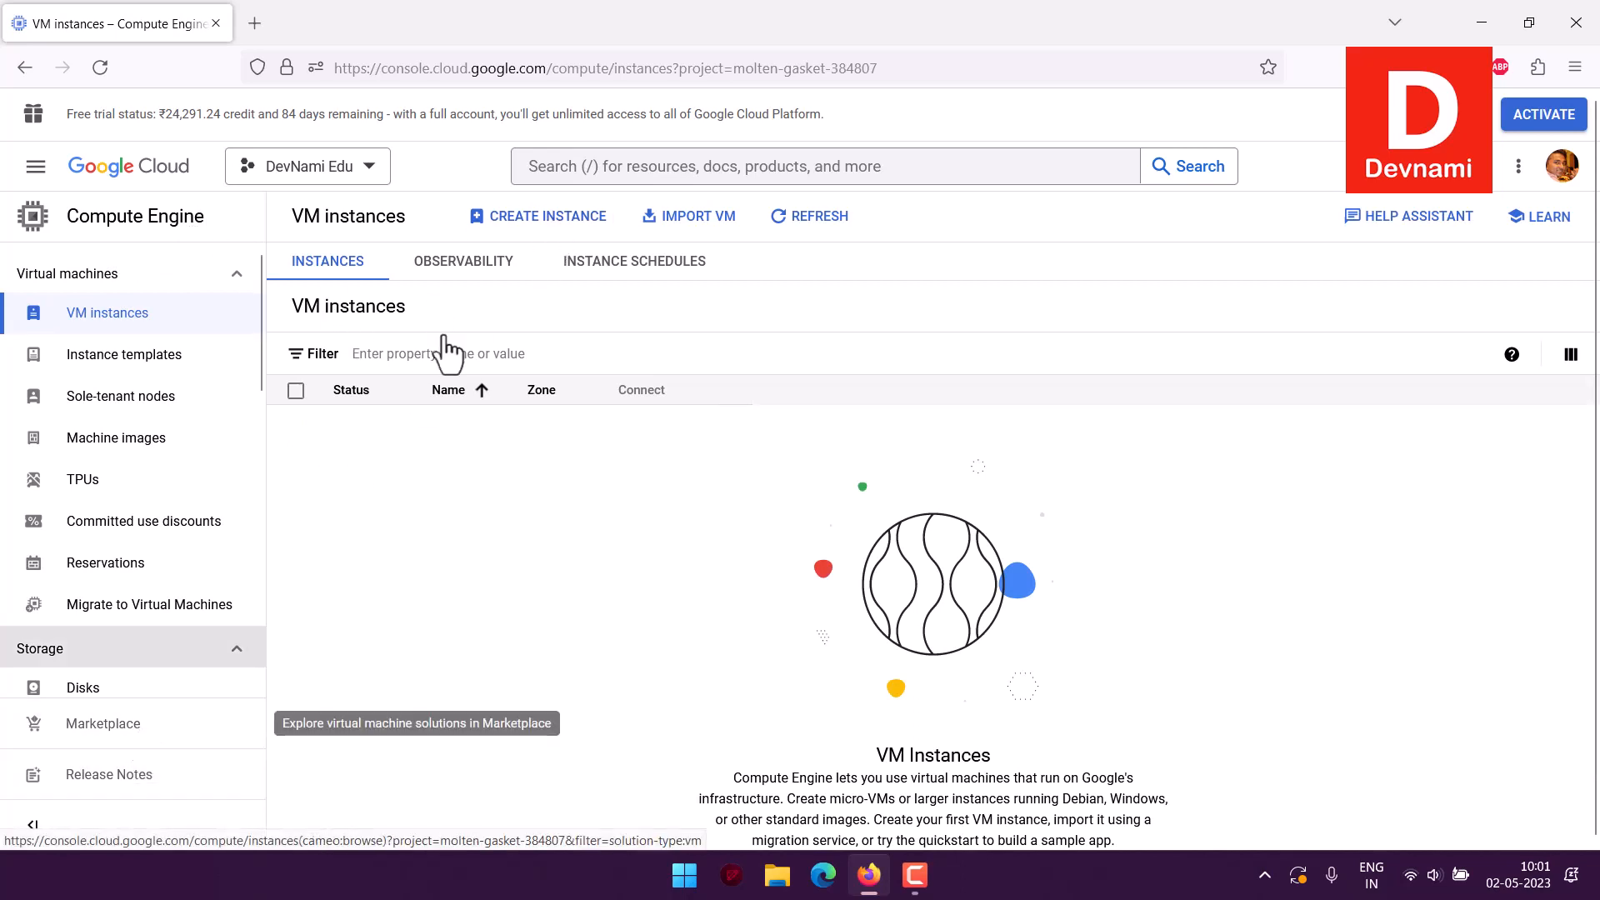
{"action": "left_click", "coordinate": [476, 230]}
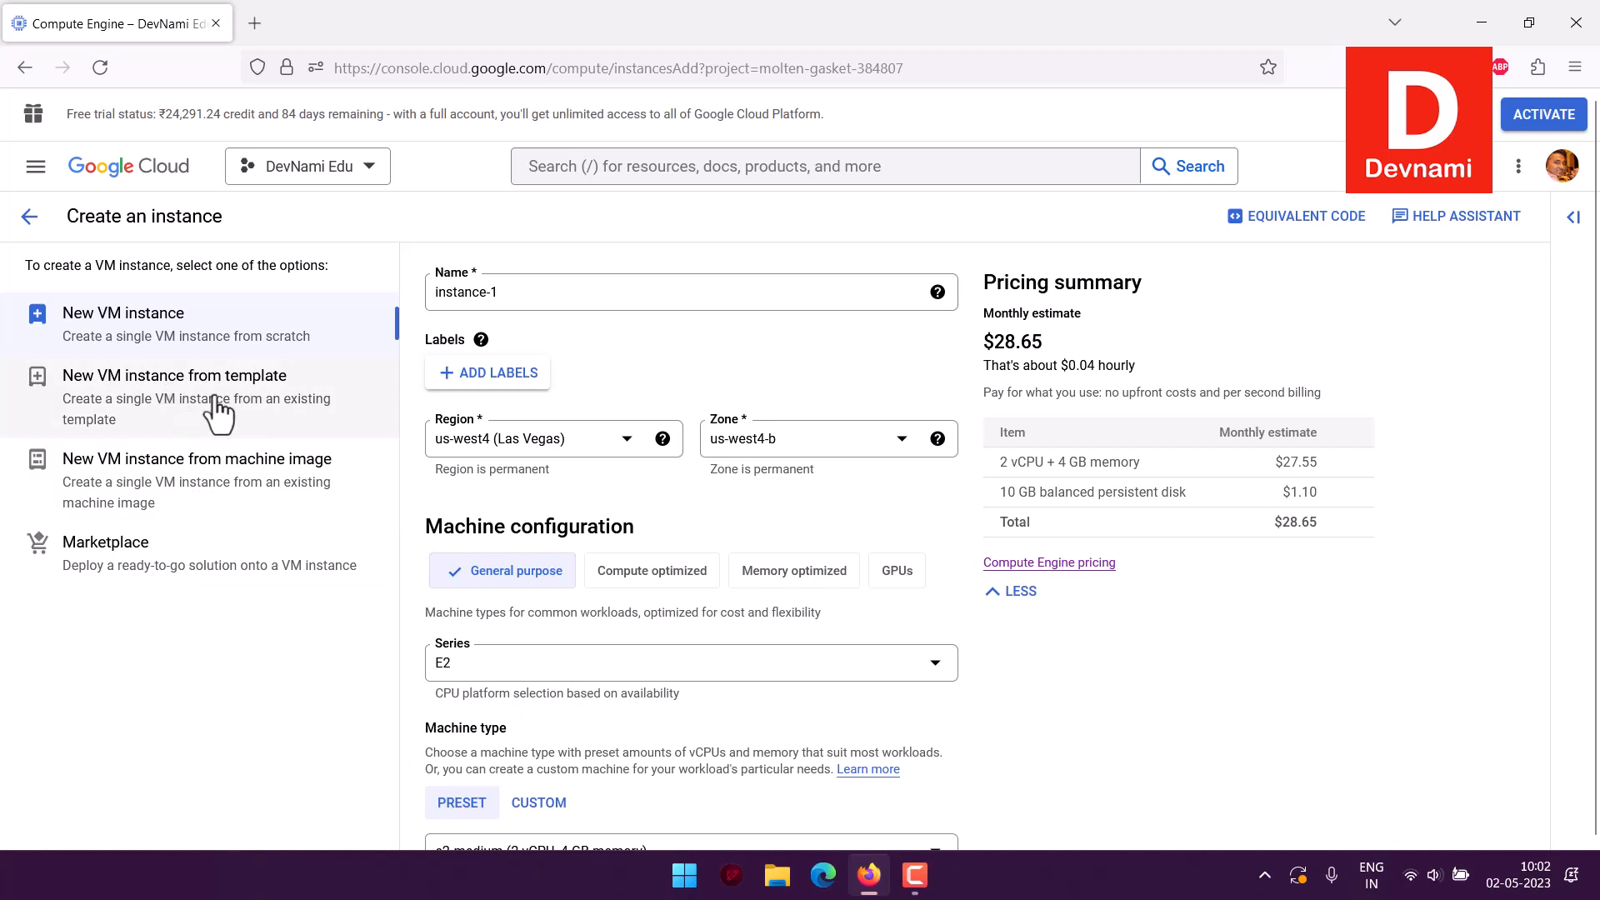
Filter the Marketplace virtual machine solutions to Free and search them for MariaDB.
{"action": "left_click", "coordinate": [132, 557]}
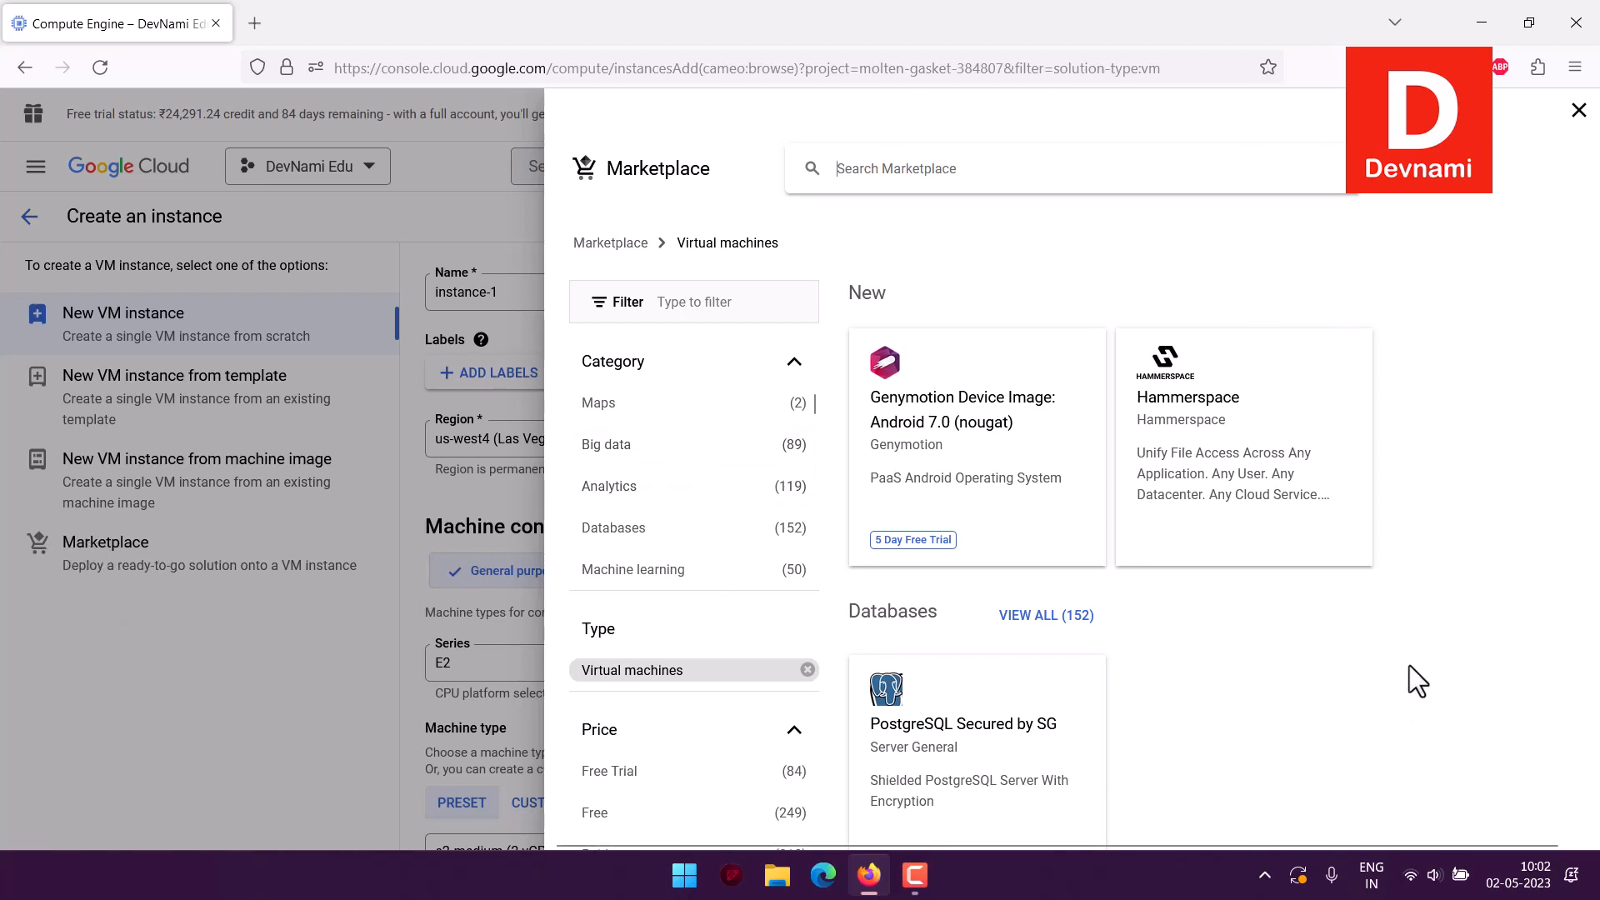
{"action": "left_click", "coordinate": [578, 815]}
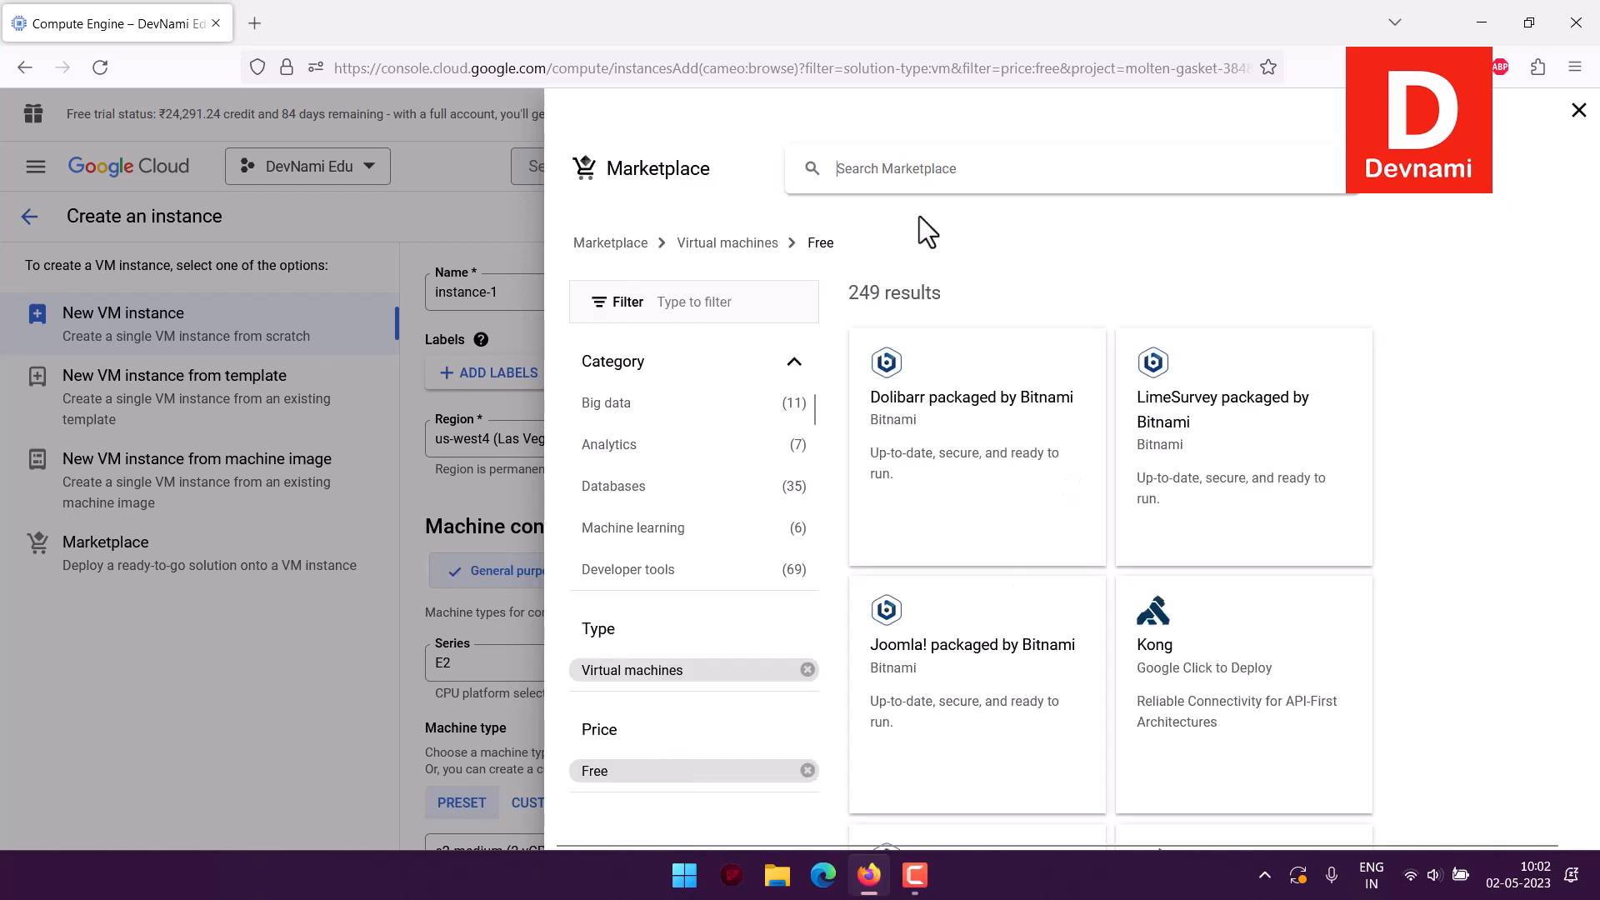
{"action": "left_click", "coordinate": [902, 170]}
{"action": "type", "text": "MariaDB"}
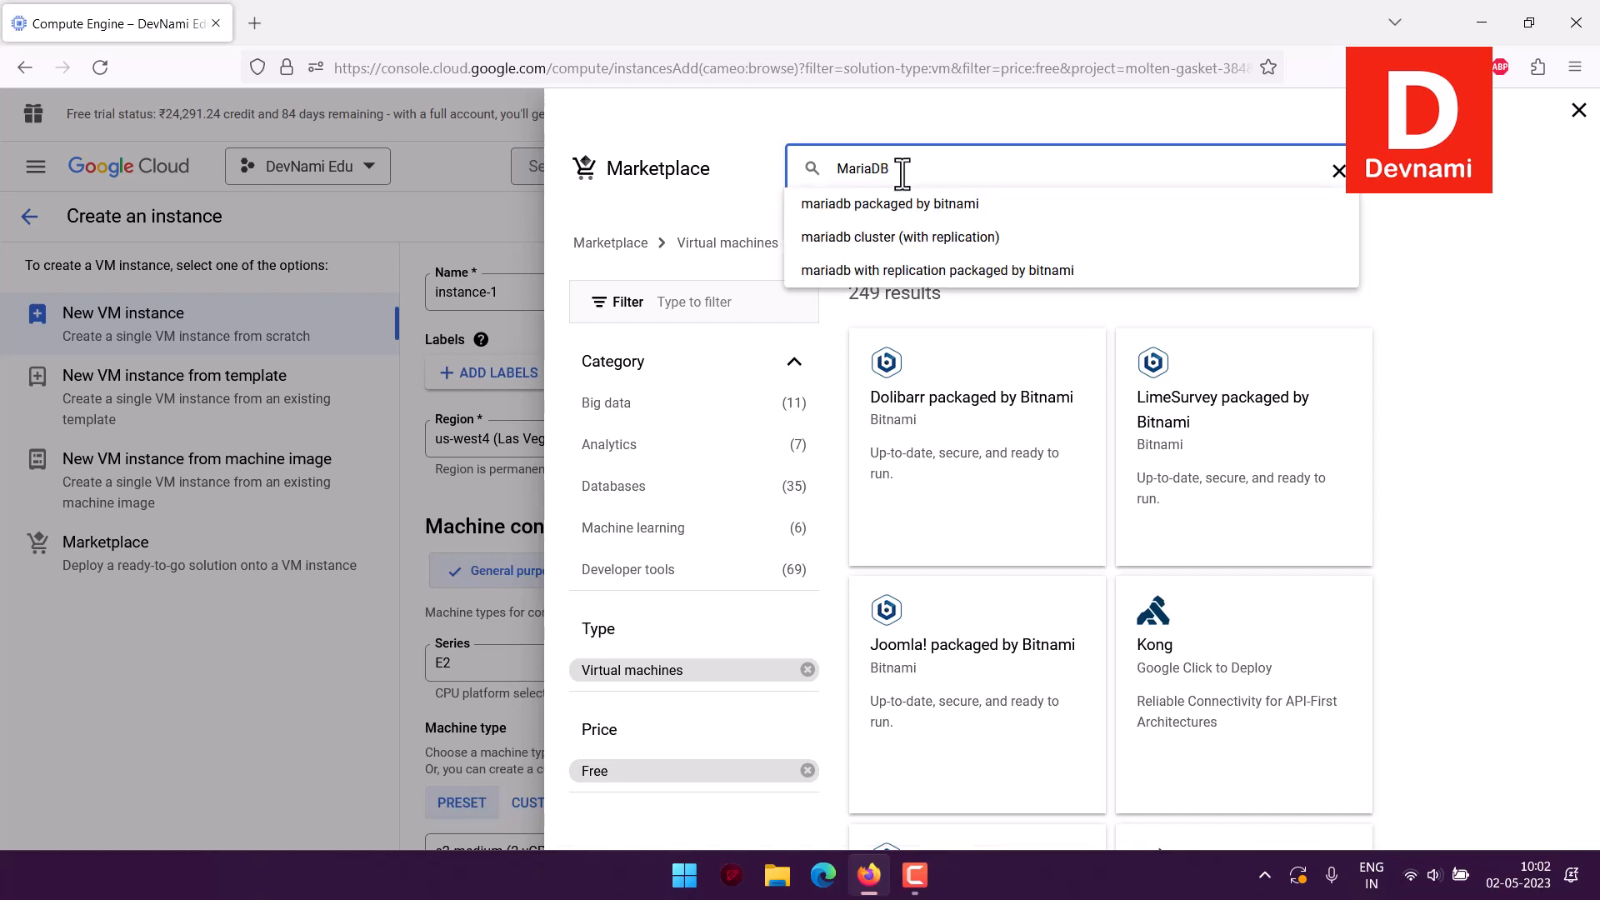
{"action": "key", "text": "BackSpace"}
{"action": "key", "text": "BackSpace"}
{"action": "key", "text": "BackSpace"}
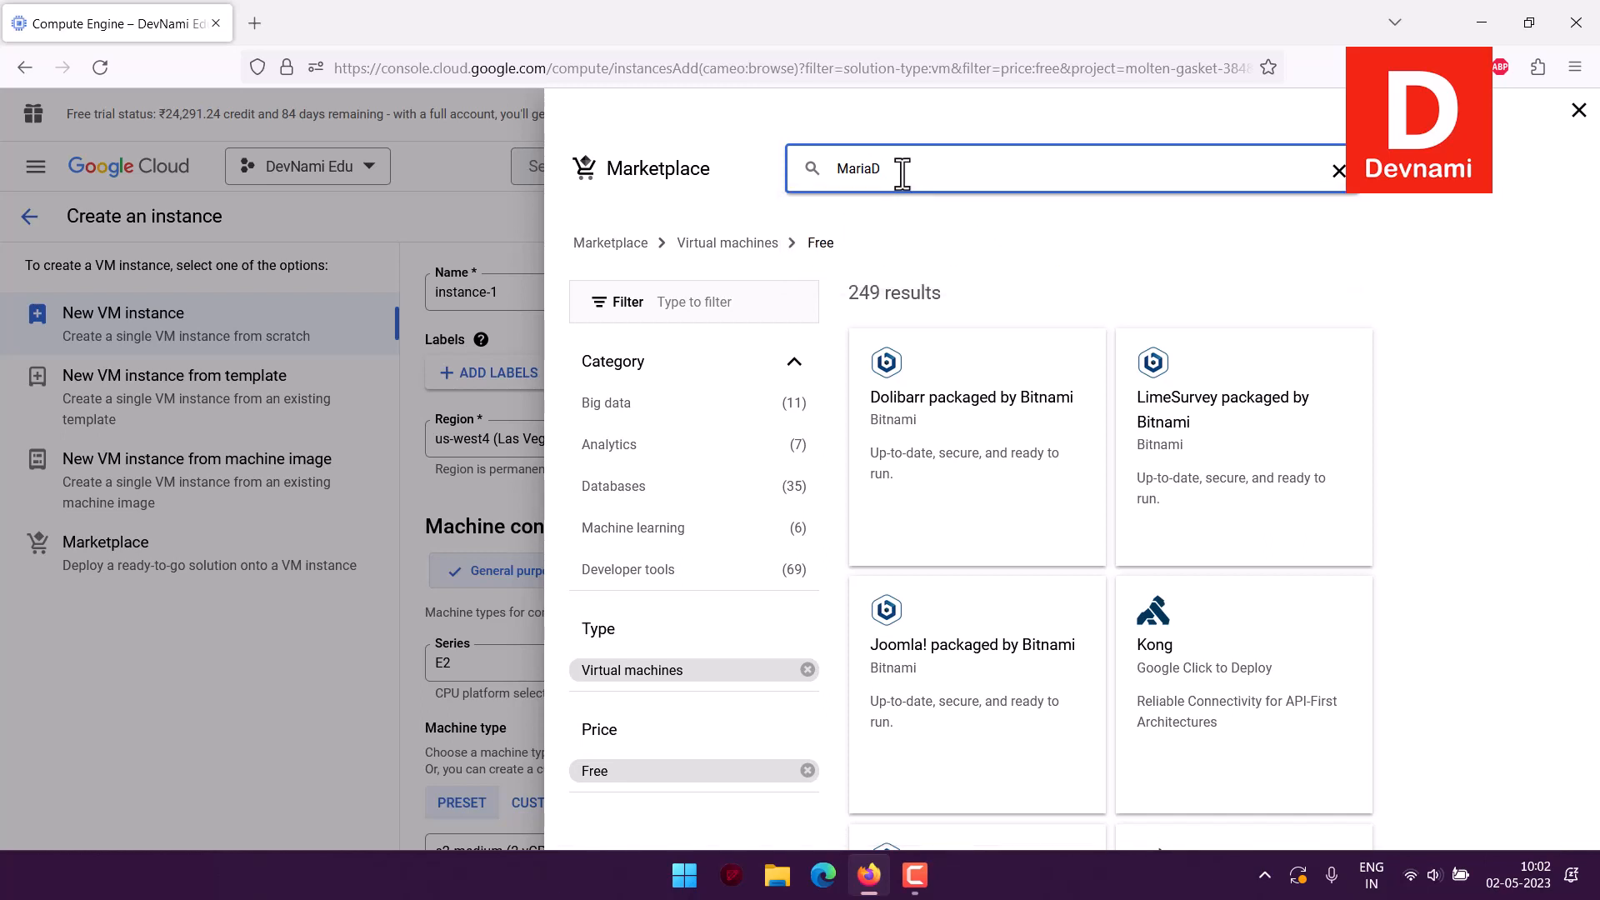
{"action": "key", "text": "BackSpace"}
{"action": "key", "text": "BackSpace"}
{"action": "key", "text": "BackSpace"}
{"action": "key", "text": "BackSpace"}
{"action": "type", "text": "MariaDB"}
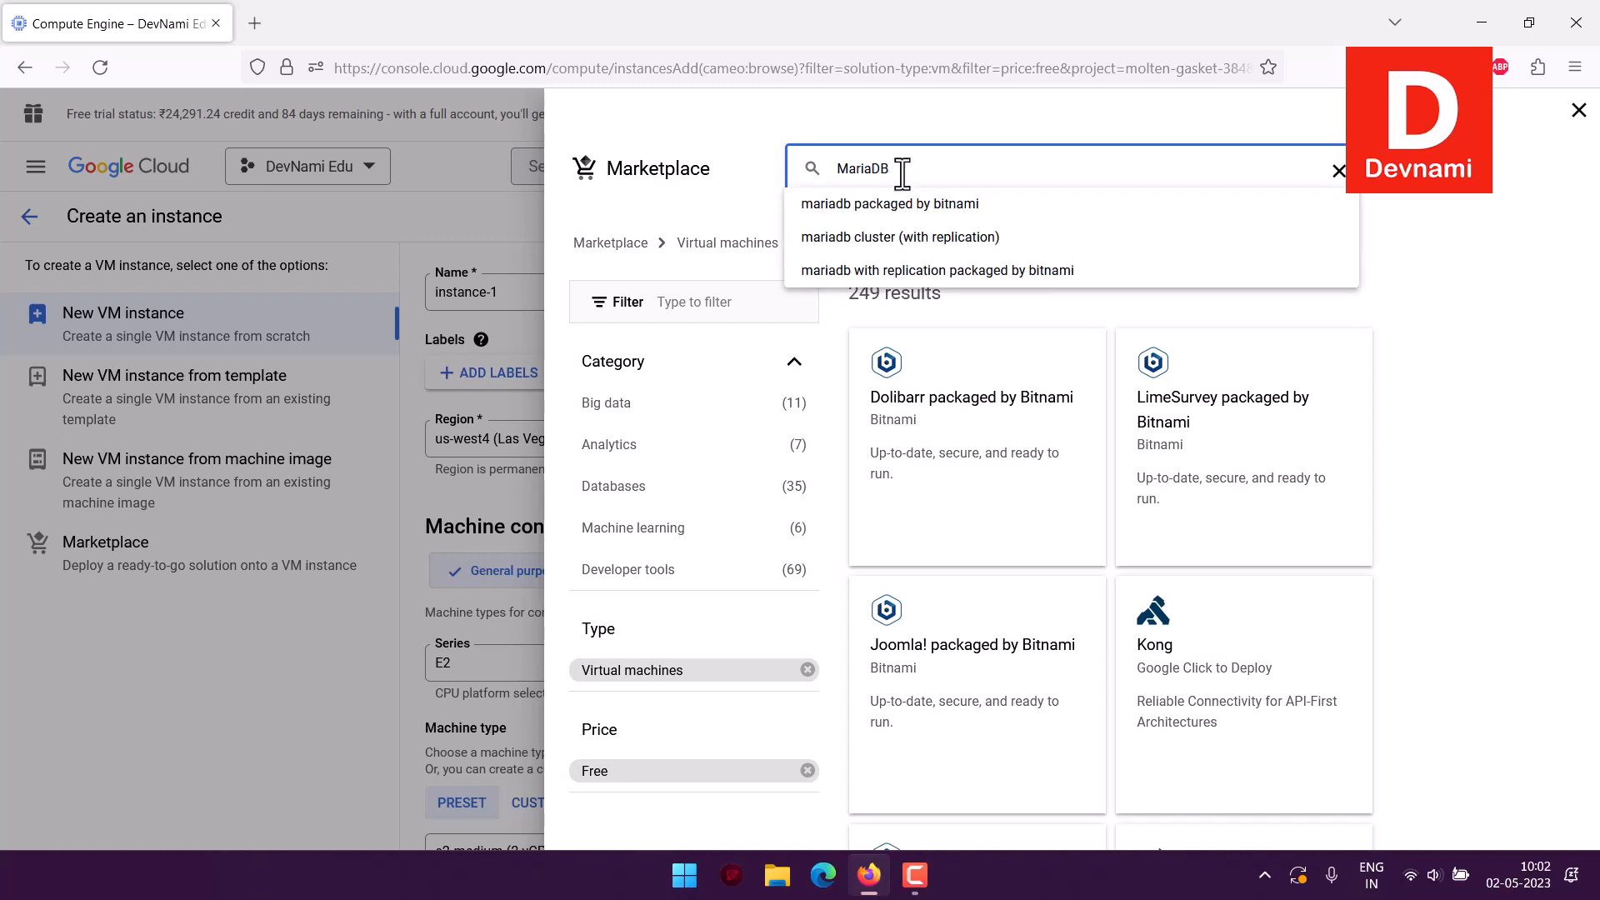
{"action": "key", "text": "Return"}
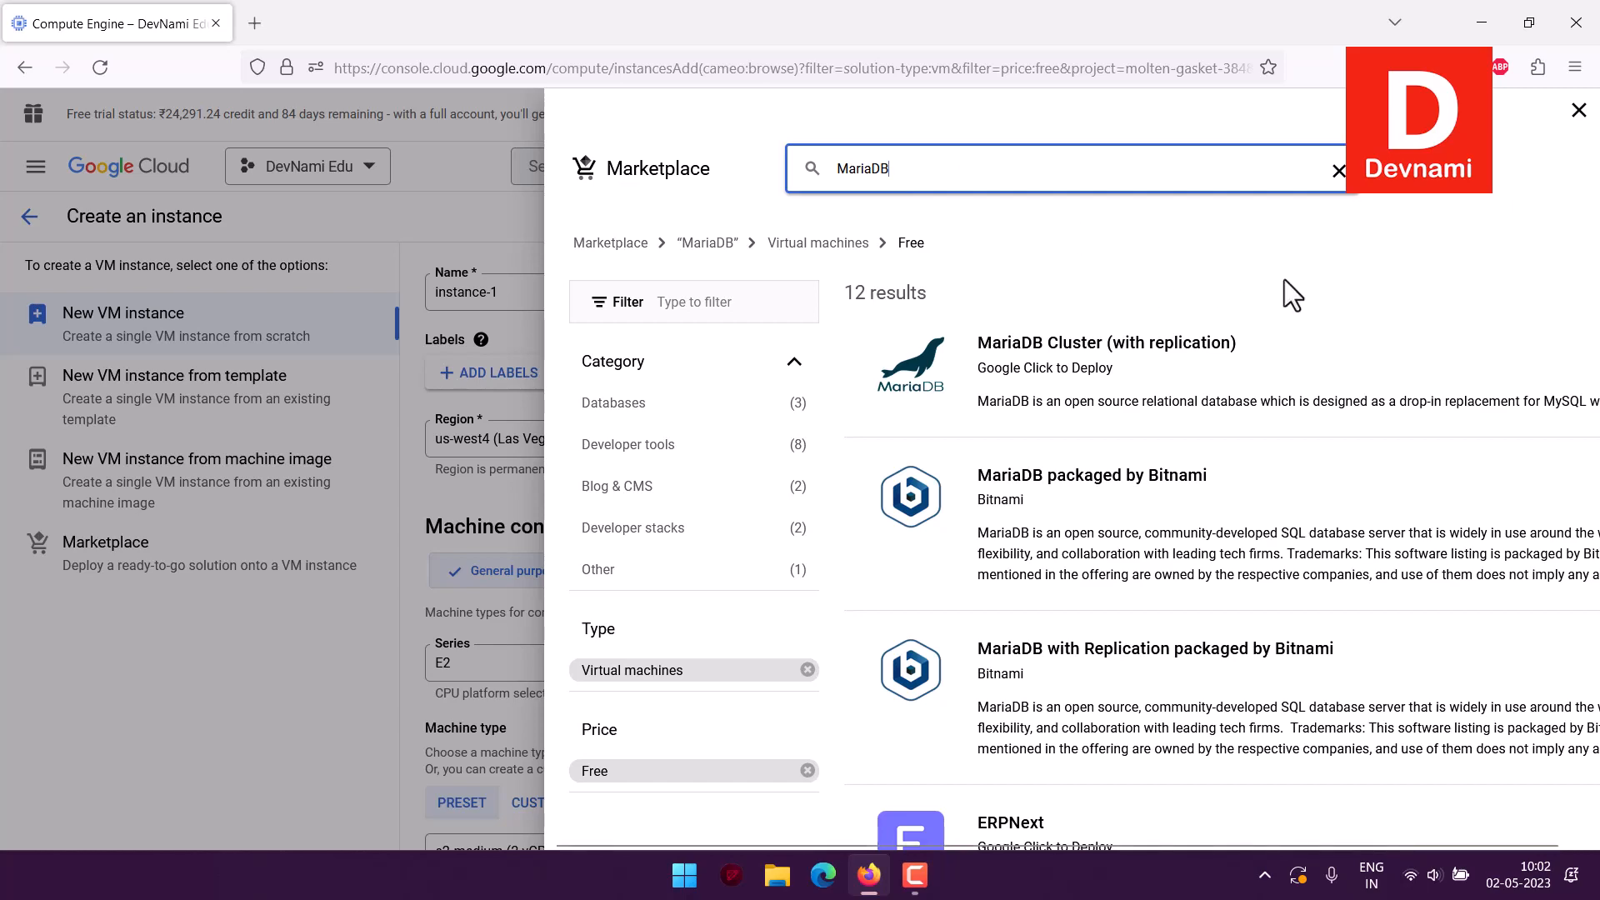
Look through the MariaDB search results and open the MariaDB Cluster (with replication) product by Google Click to Deploy.
{"action": "scroll", "coordinate": [1341, 417], "scroll_direction": "down", "scroll_amount": 12}
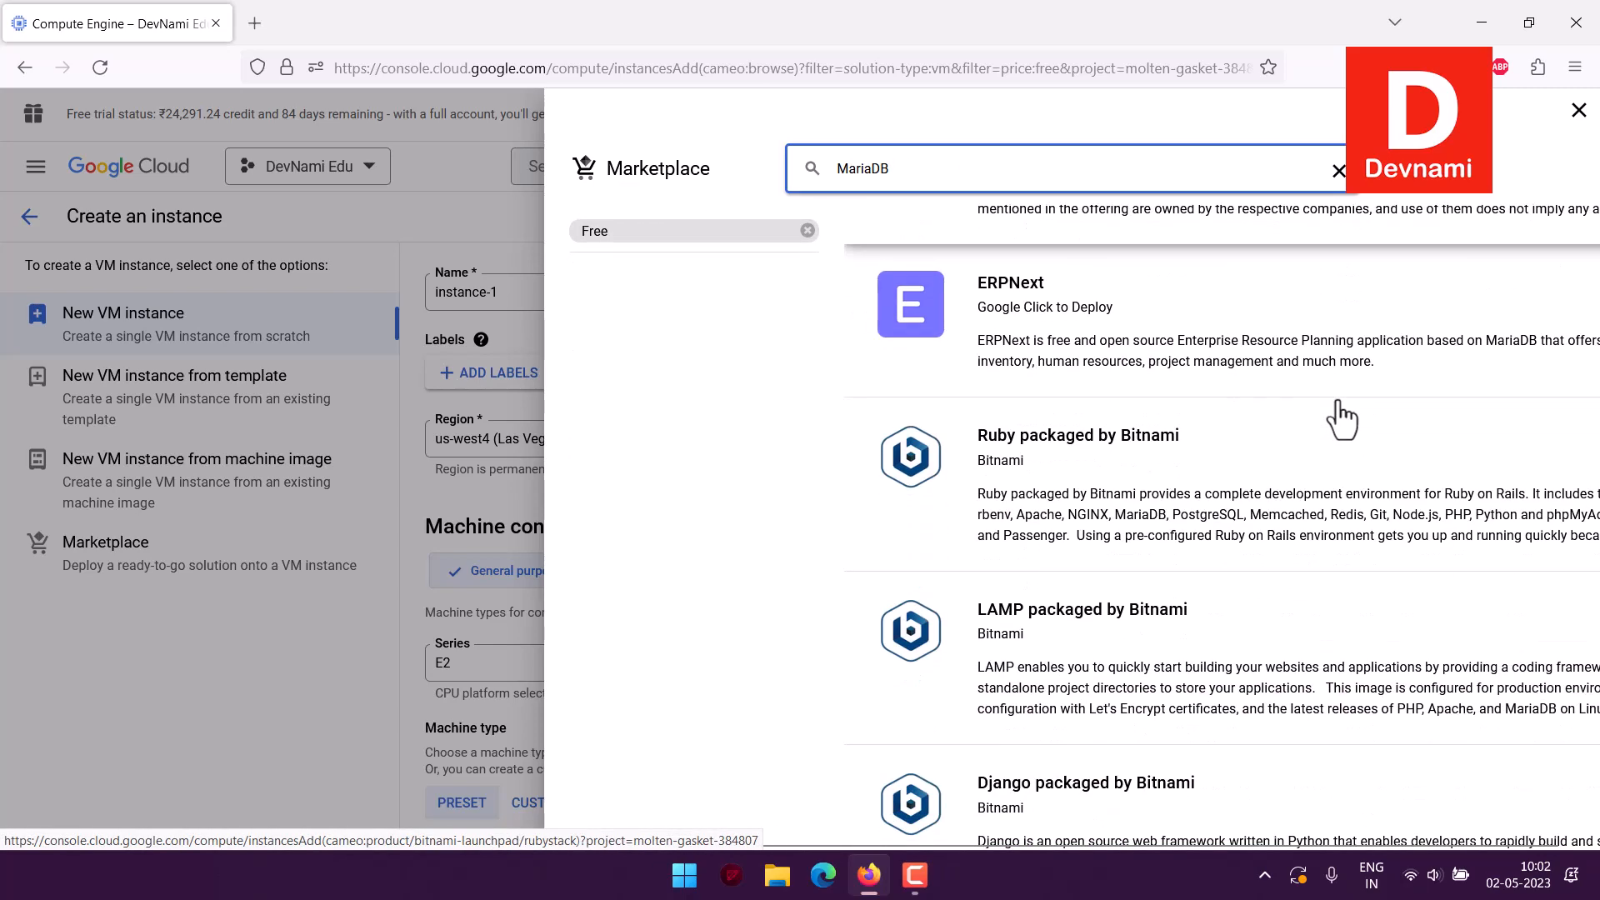
{"action": "scroll", "coordinate": [1341, 417], "scroll_direction": "down", "scroll_amount": 8}
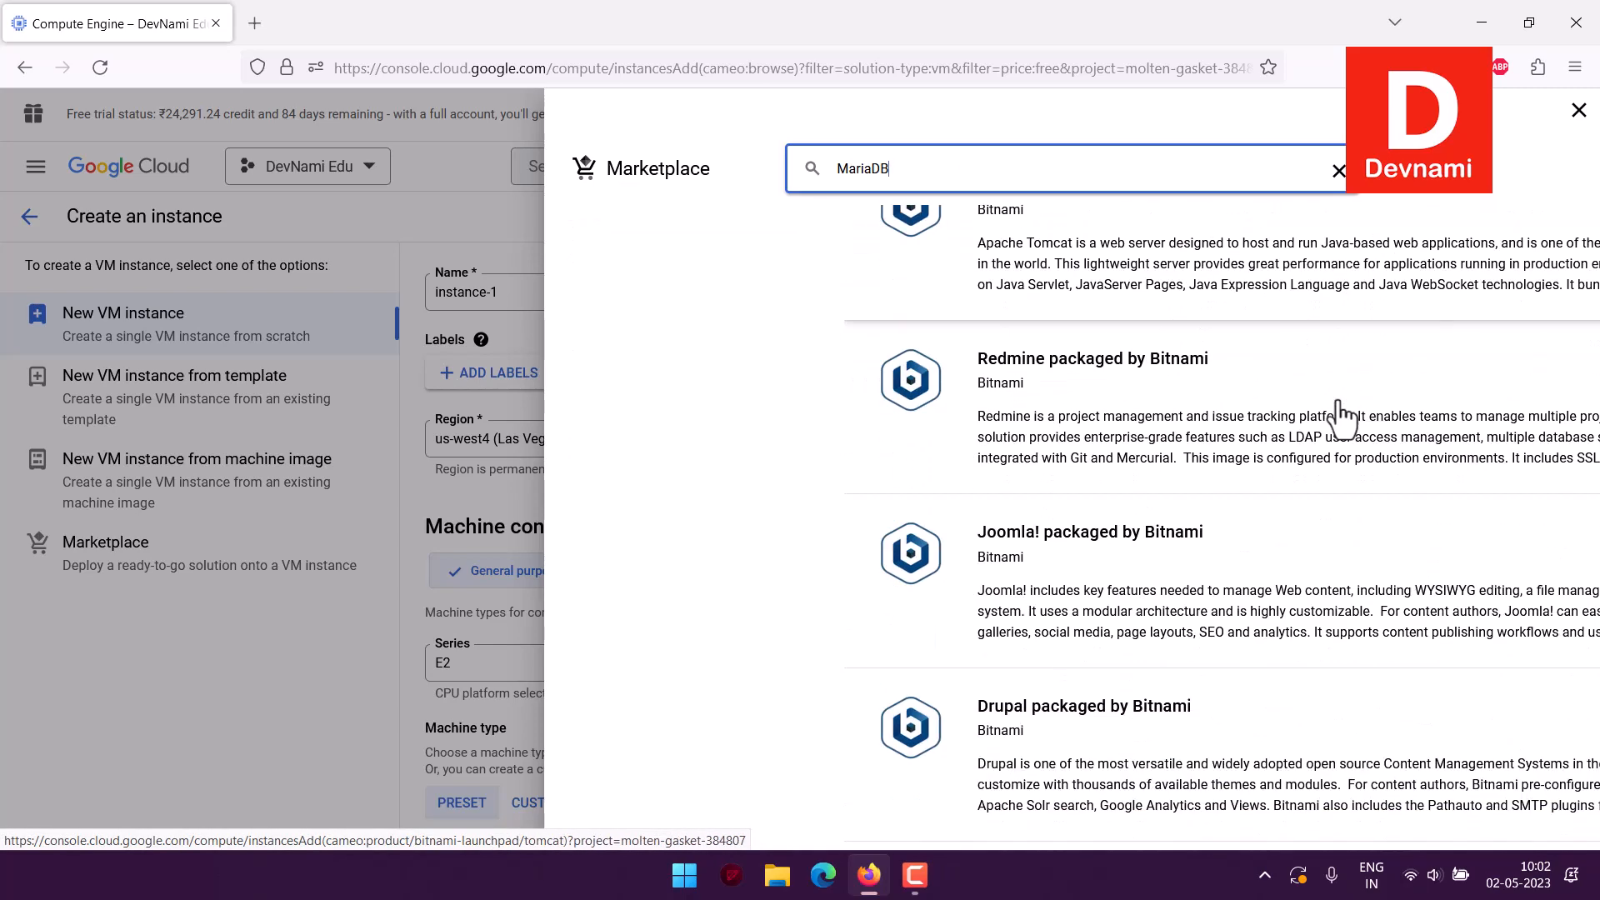
{"action": "scroll", "coordinate": [1343, 414], "scroll_direction": "up", "scroll_amount": 20}
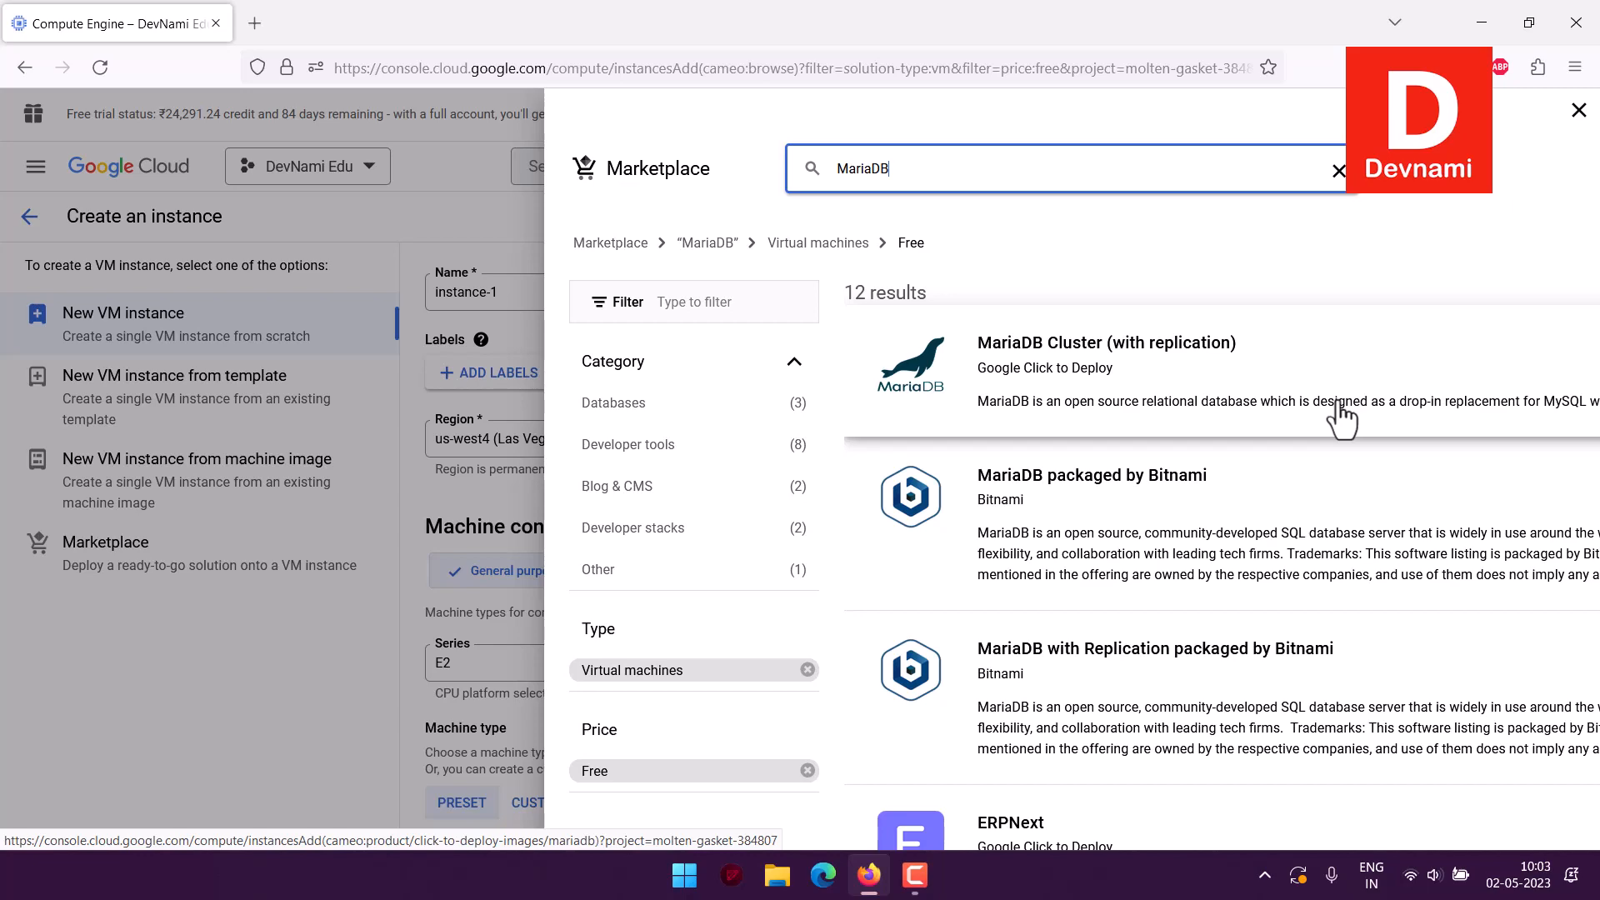
{"action": "scroll", "coordinate": [1344, 420], "scroll_direction": "down", "scroll_amount": 2}
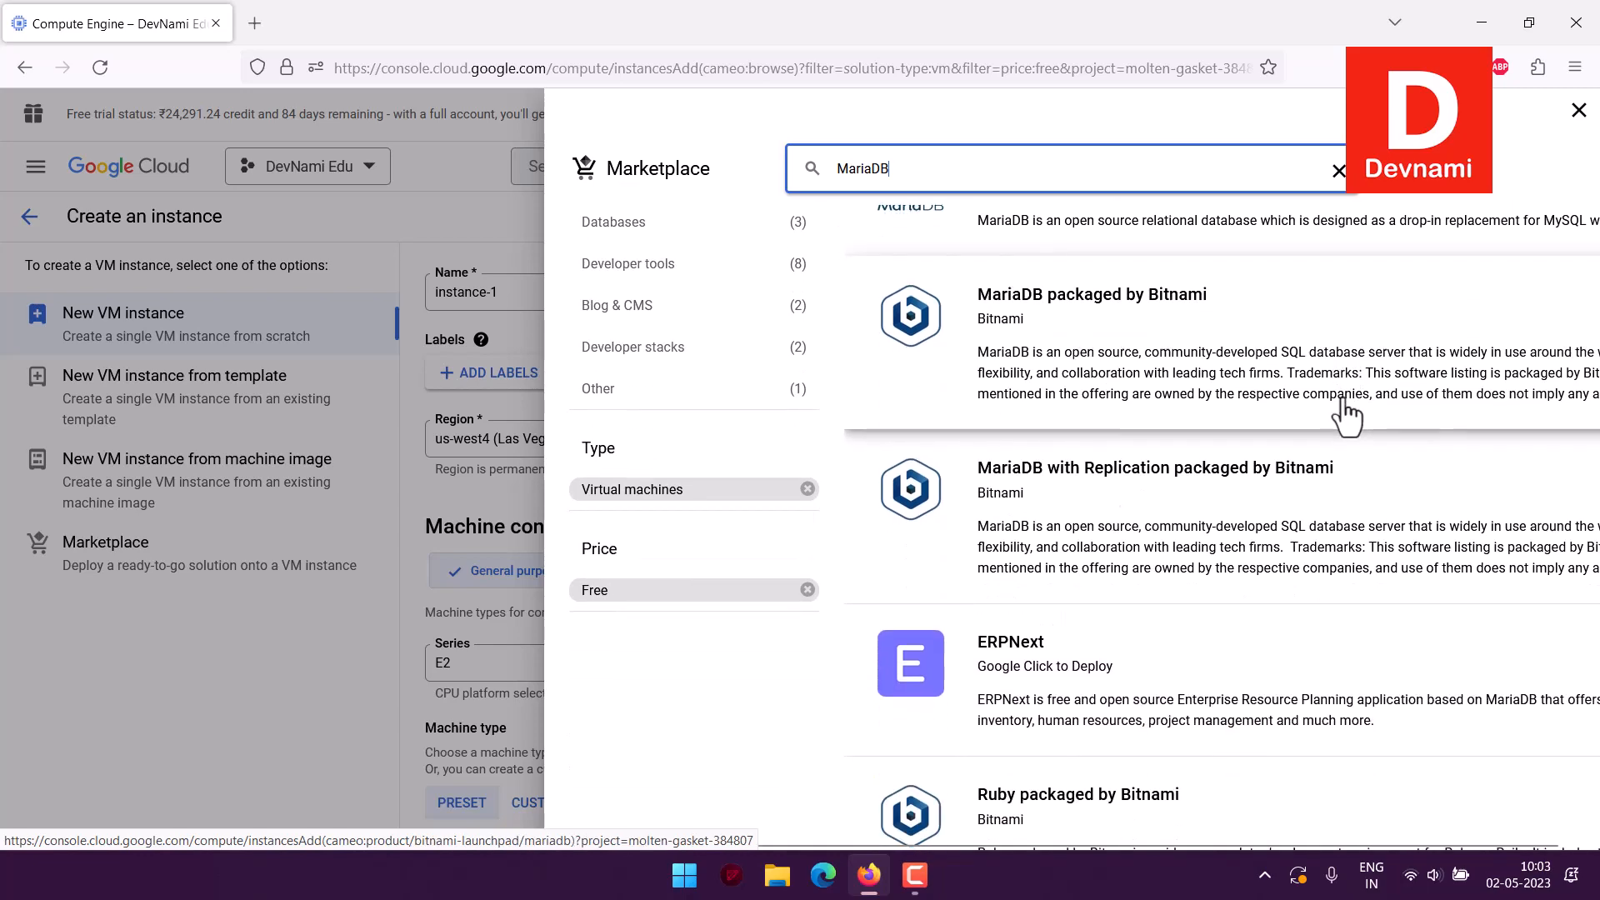
{"action": "scroll", "coordinate": [1347, 415], "scroll_direction": "down", "scroll_amount": 5}
{"action": "scroll", "coordinate": [1347, 415], "scroll_direction": "down", "scroll_amount": 5}
{"action": "scroll", "coordinate": [1347, 417], "scroll_direction": "up", "scroll_amount": 10}
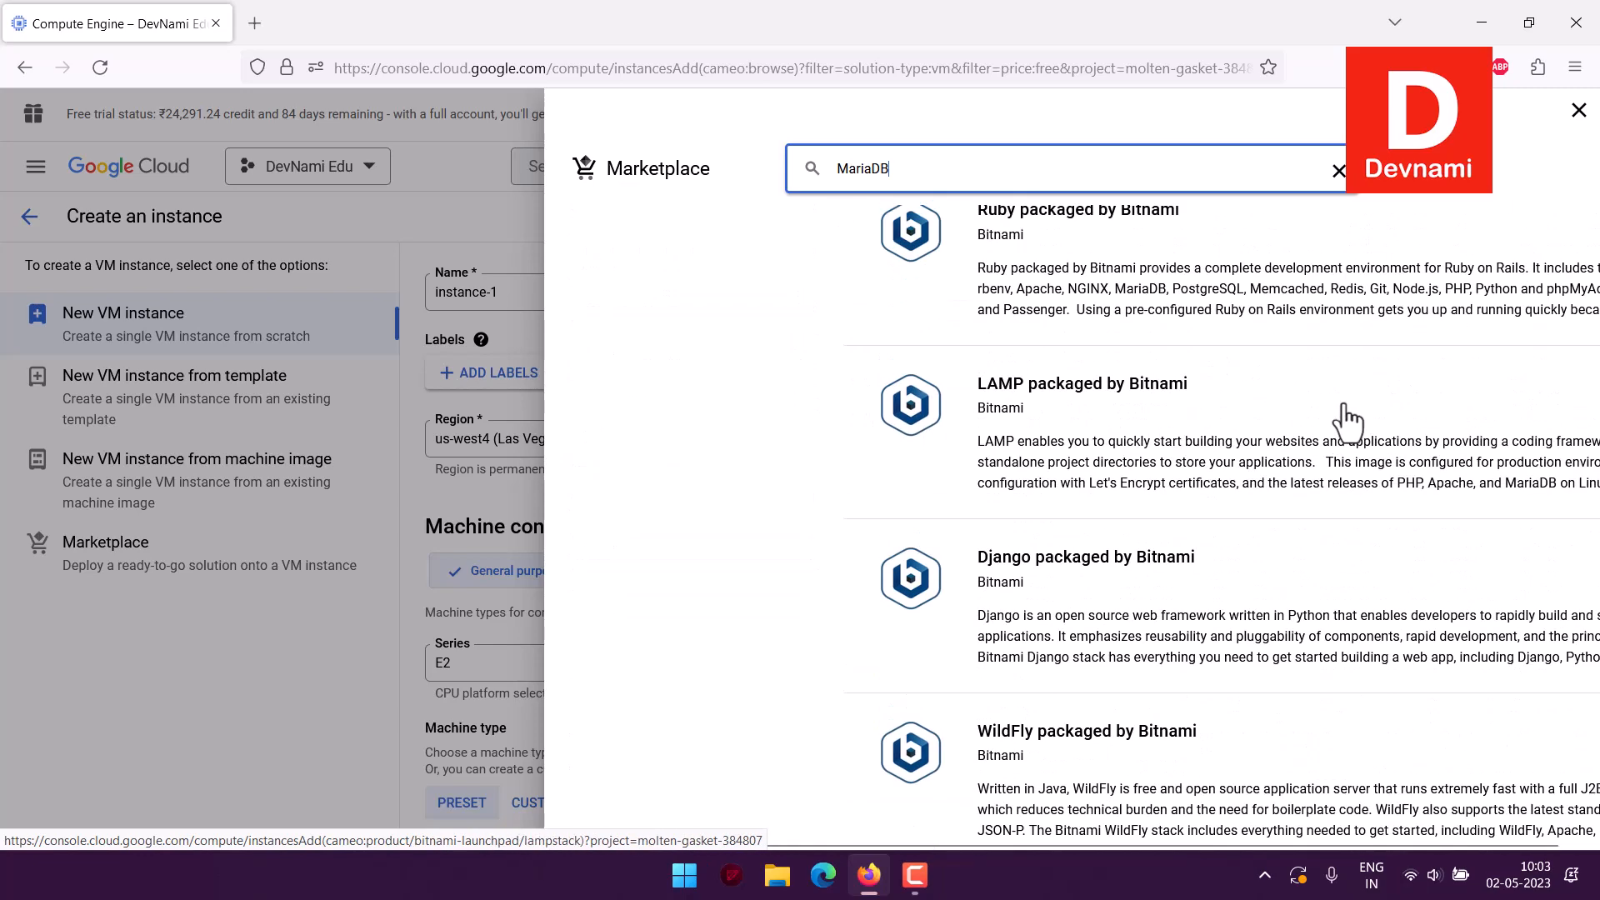
{"action": "left_click", "coordinate": [1396, 385]}
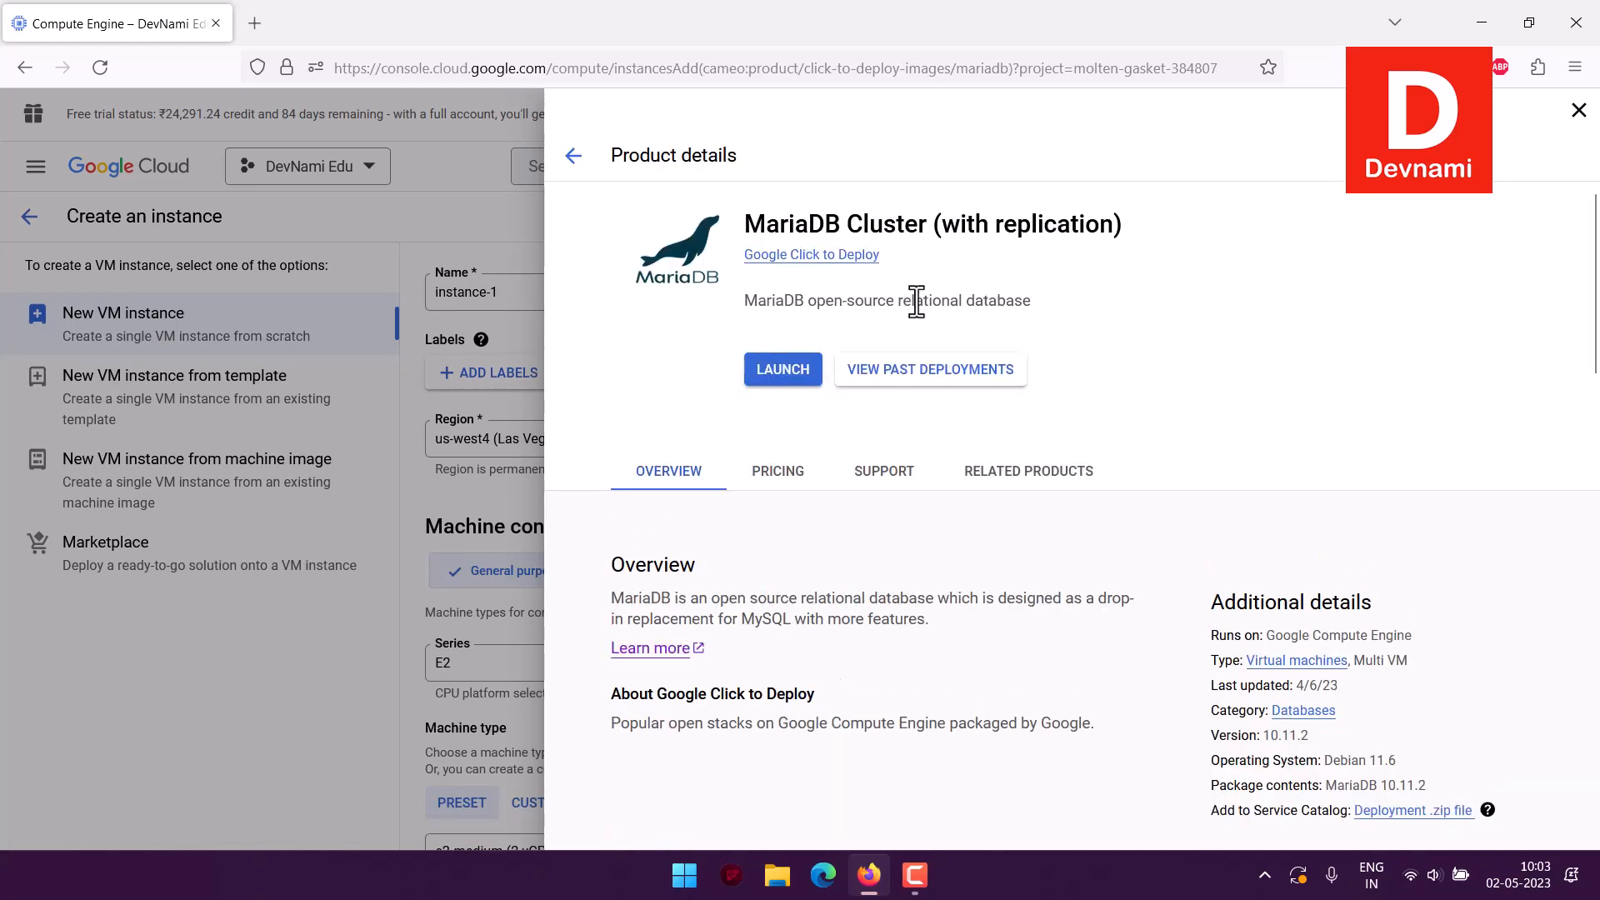
Review the MariaDB Cluster pricing, including the infrastructure fee and the estimated monthly total.
{"action": "left_click", "coordinate": [796, 475]}
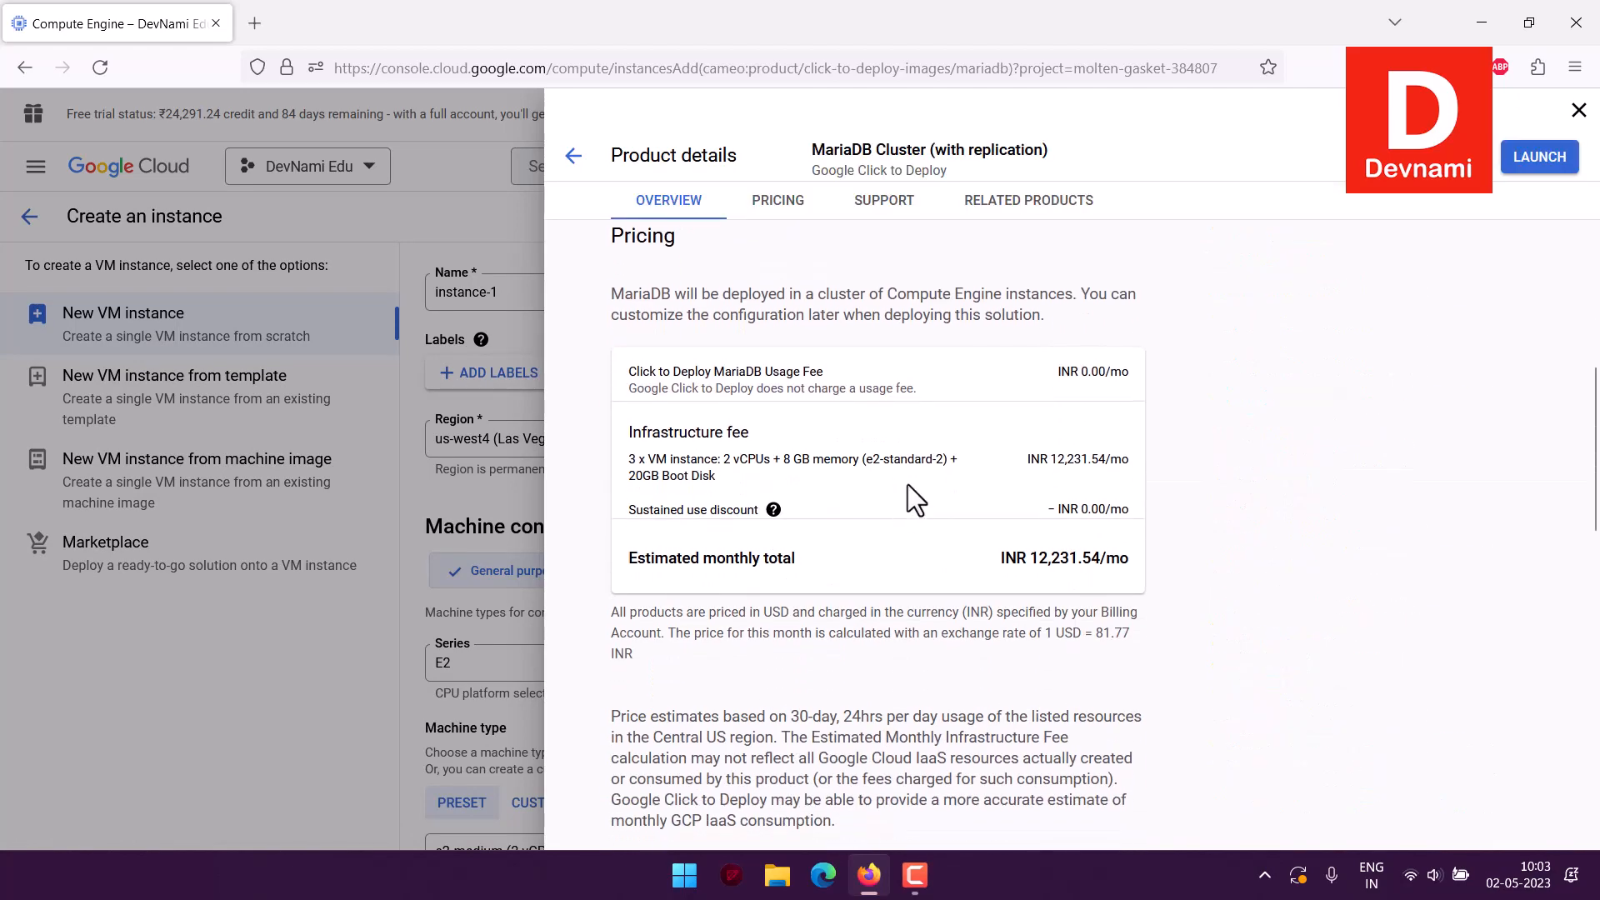
{"action": "double_click", "coordinate": [1074, 555]}
{"action": "left_click", "coordinate": [1133, 566]}
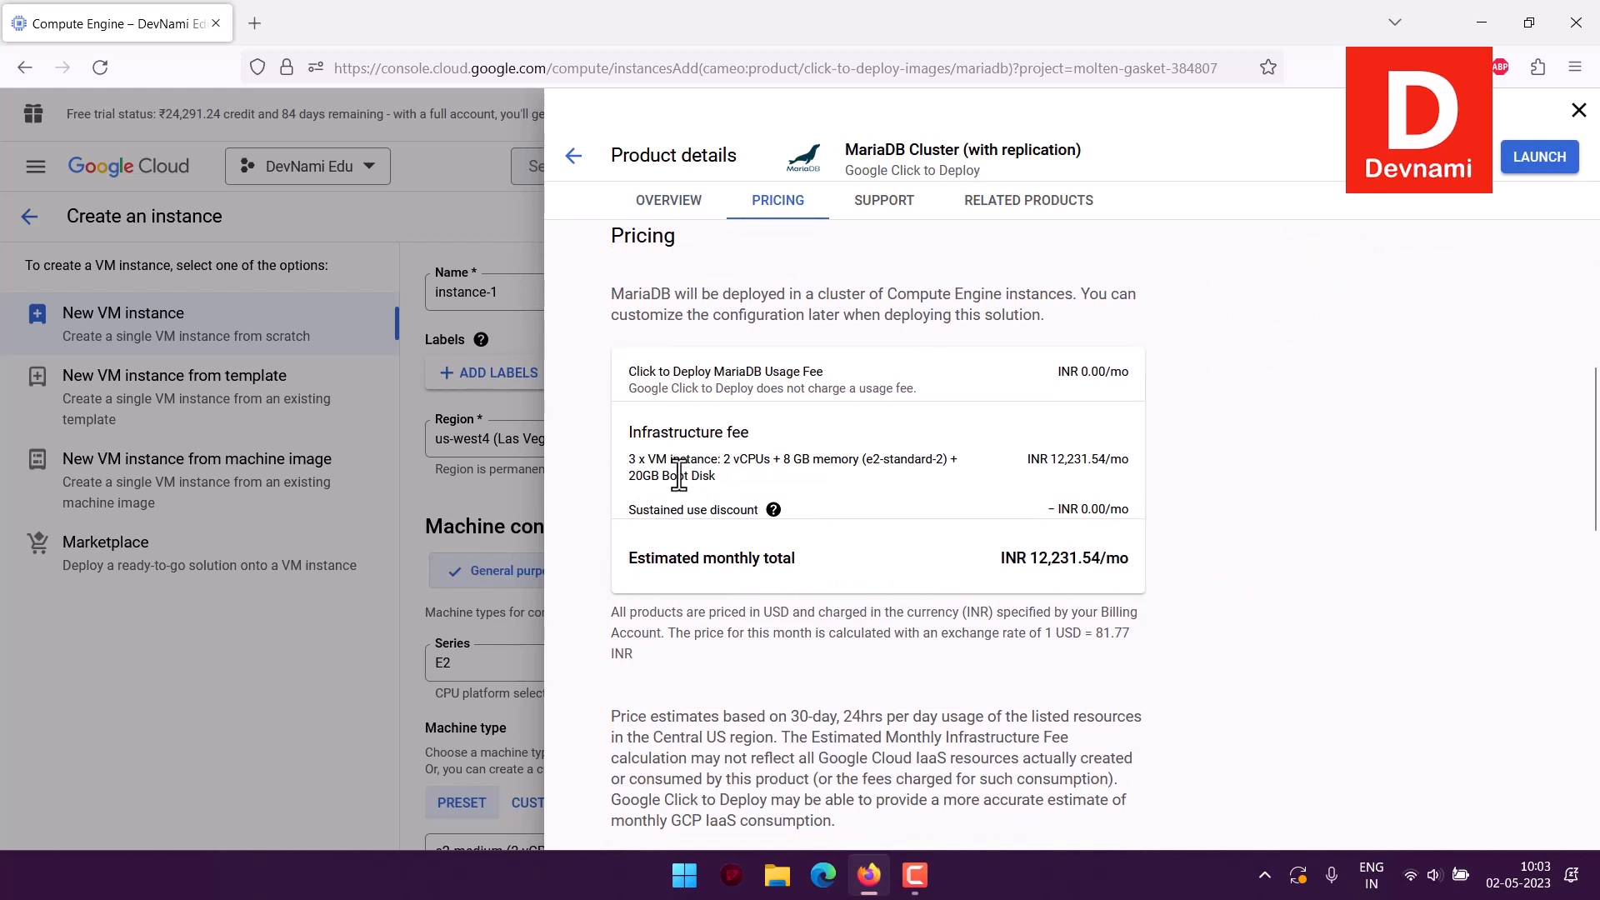
{"action": "left_click_drag", "start_coordinate": [635, 459], "coordinate": [926, 477]}
{"action": "left_click", "coordinate": [751, 478]}
{"action": "left_click", "coordinate": [855, 477]}
{"action": "left_click", "coordinate": [927, 475]}
{"action": "scroll", "coordinate": [927, 466], "scroll_direction": "up", "scroll_amount": 8}
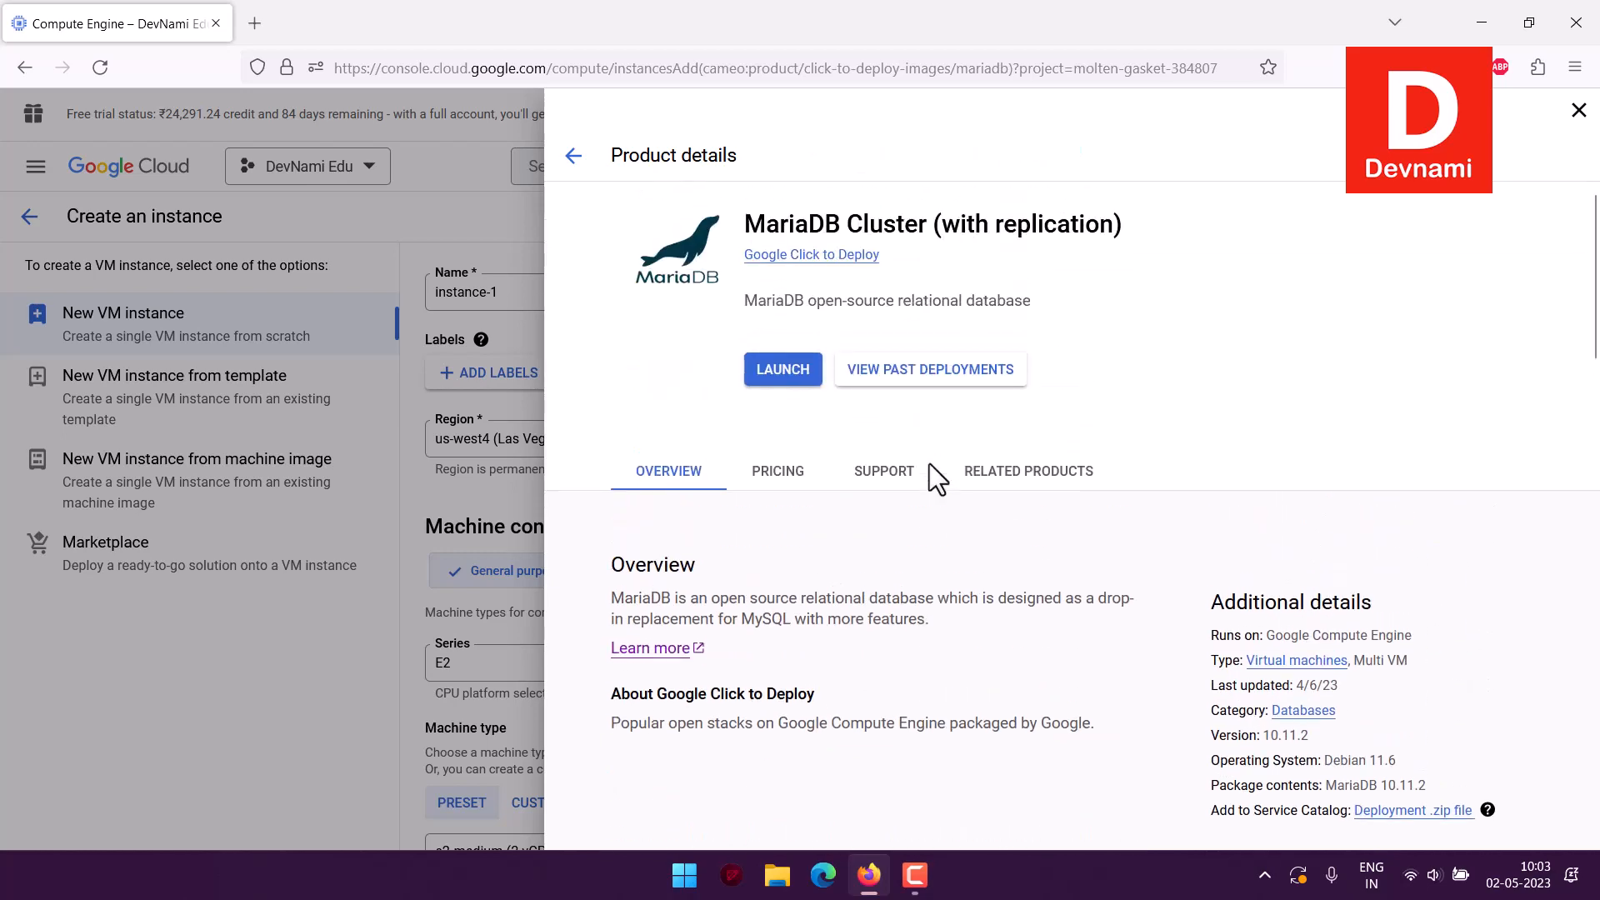
Launch the MariaDB Cluster deployment configuration and set the database name to mydb.
{"action": "left_click", "coordinate": [765, 376]}
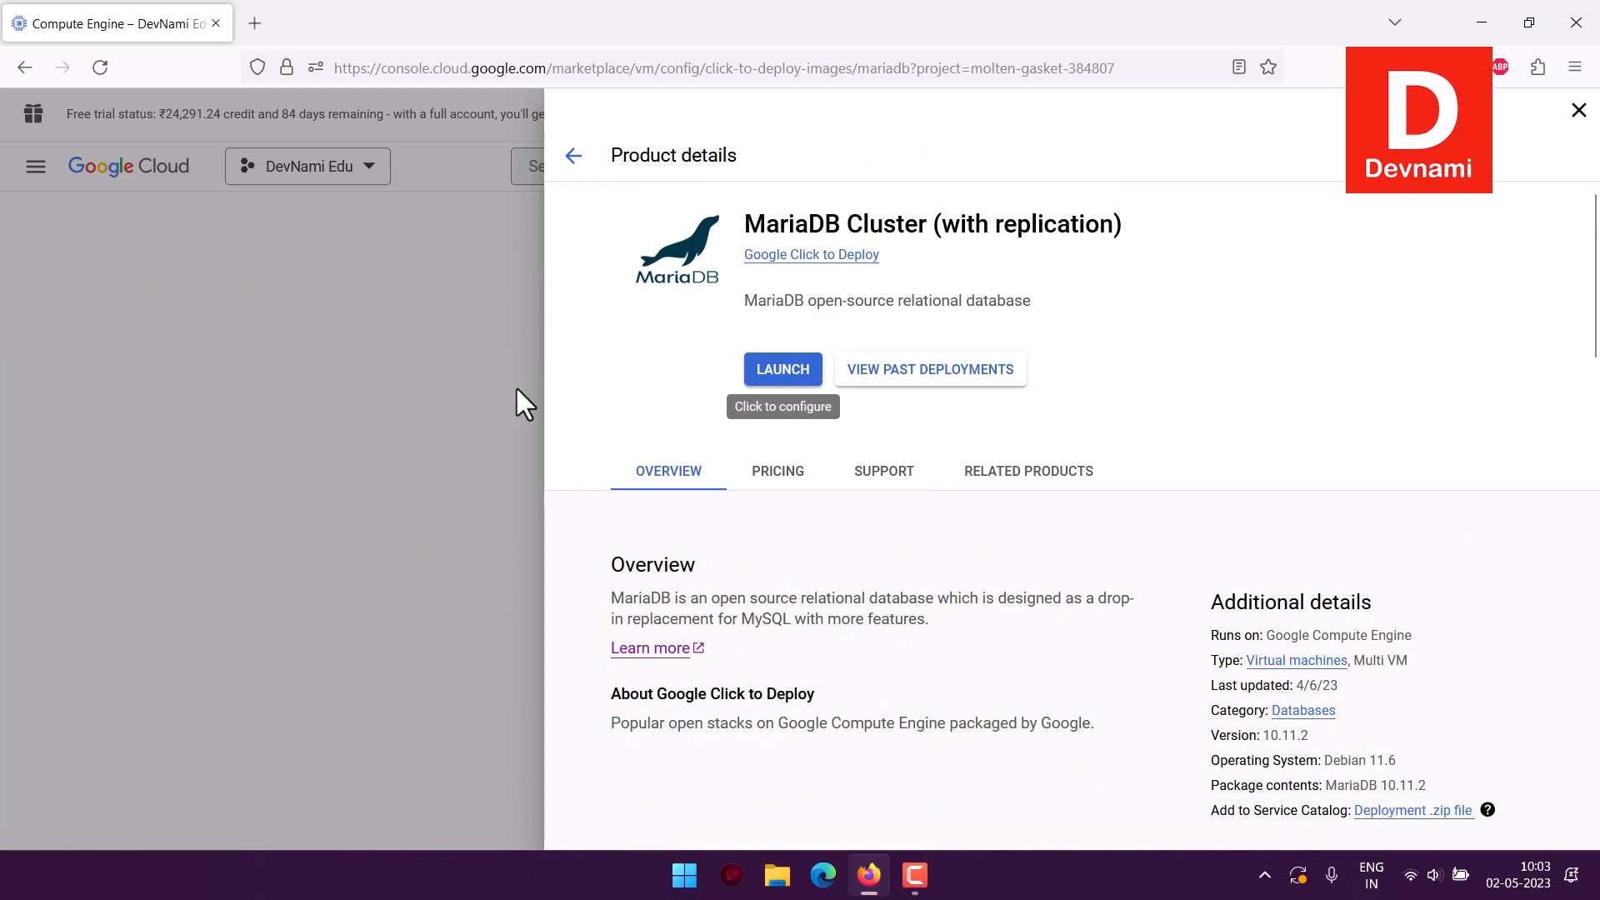
{"action": "left_click", "coordinate": [767, 369]}
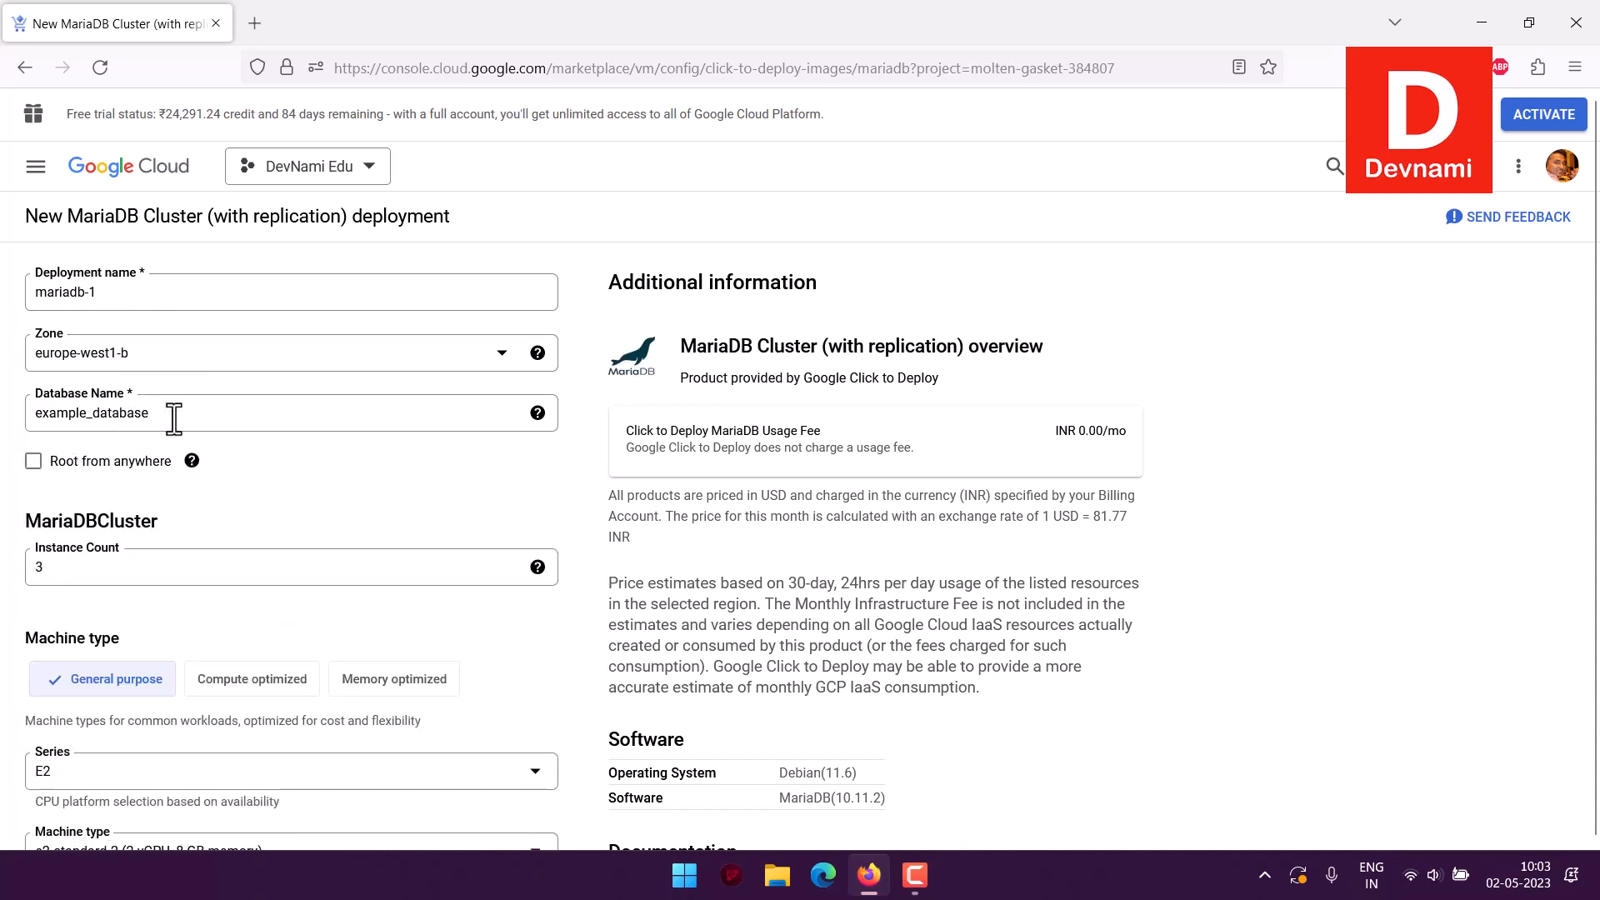
{"action": "left_click_drag", "start_coordinate": [151, 414], "coordinate": [13, 413]}
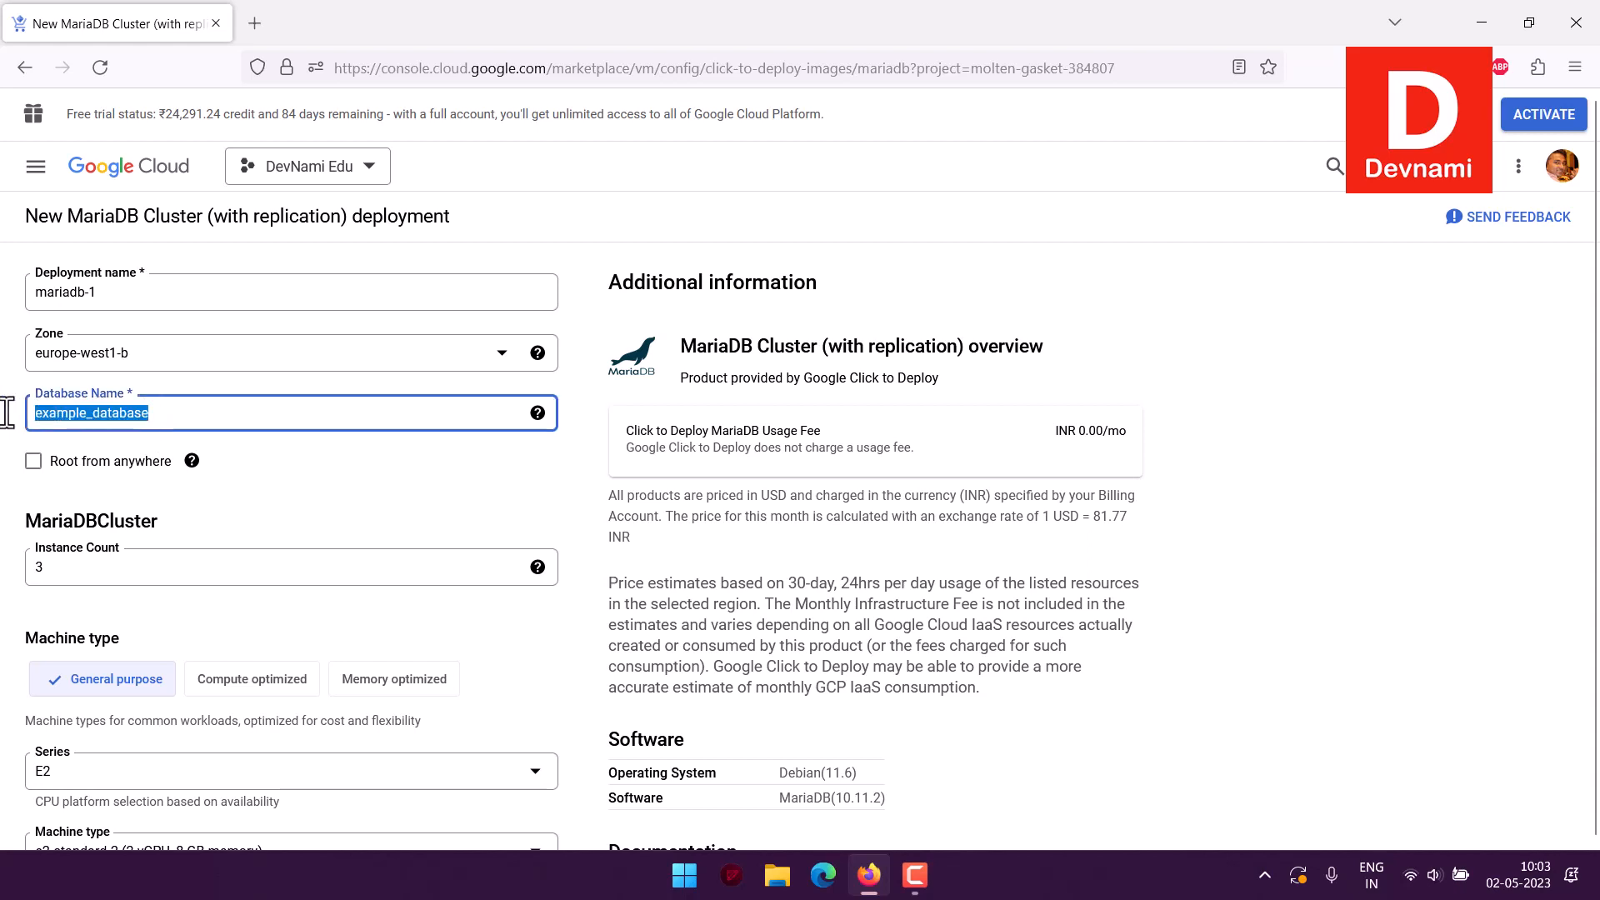
{"action": "type", "text": "mydb"}
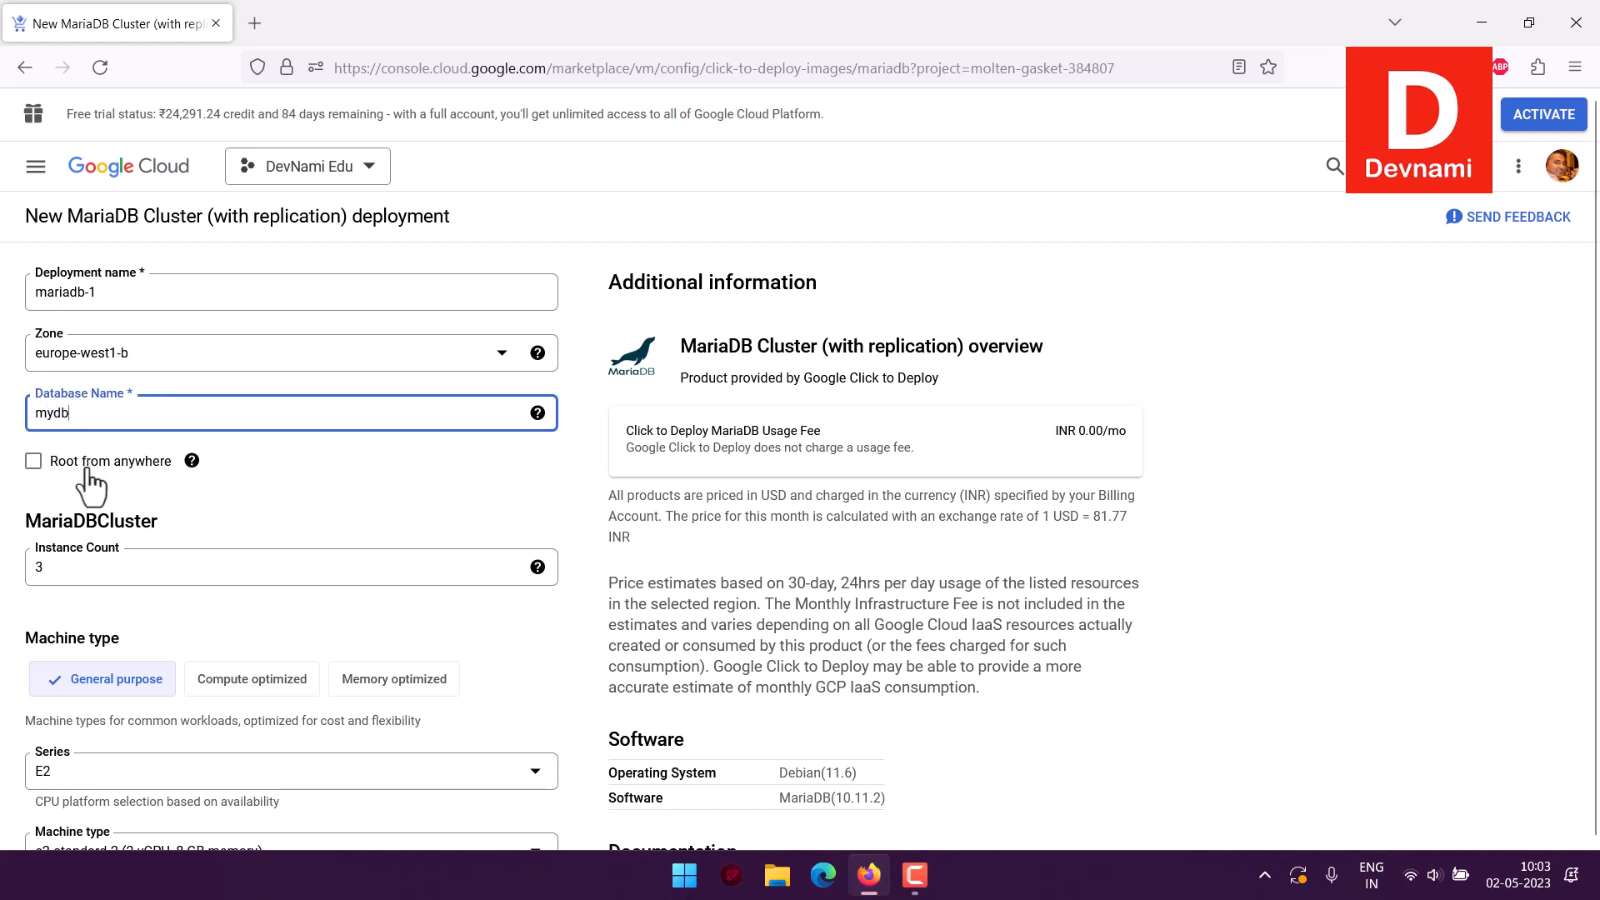
Allow root access from anywhere and set the MariaDB cluster's instance count to 1.
{"action": "mouse_move", "coordinate": [193, 463]}
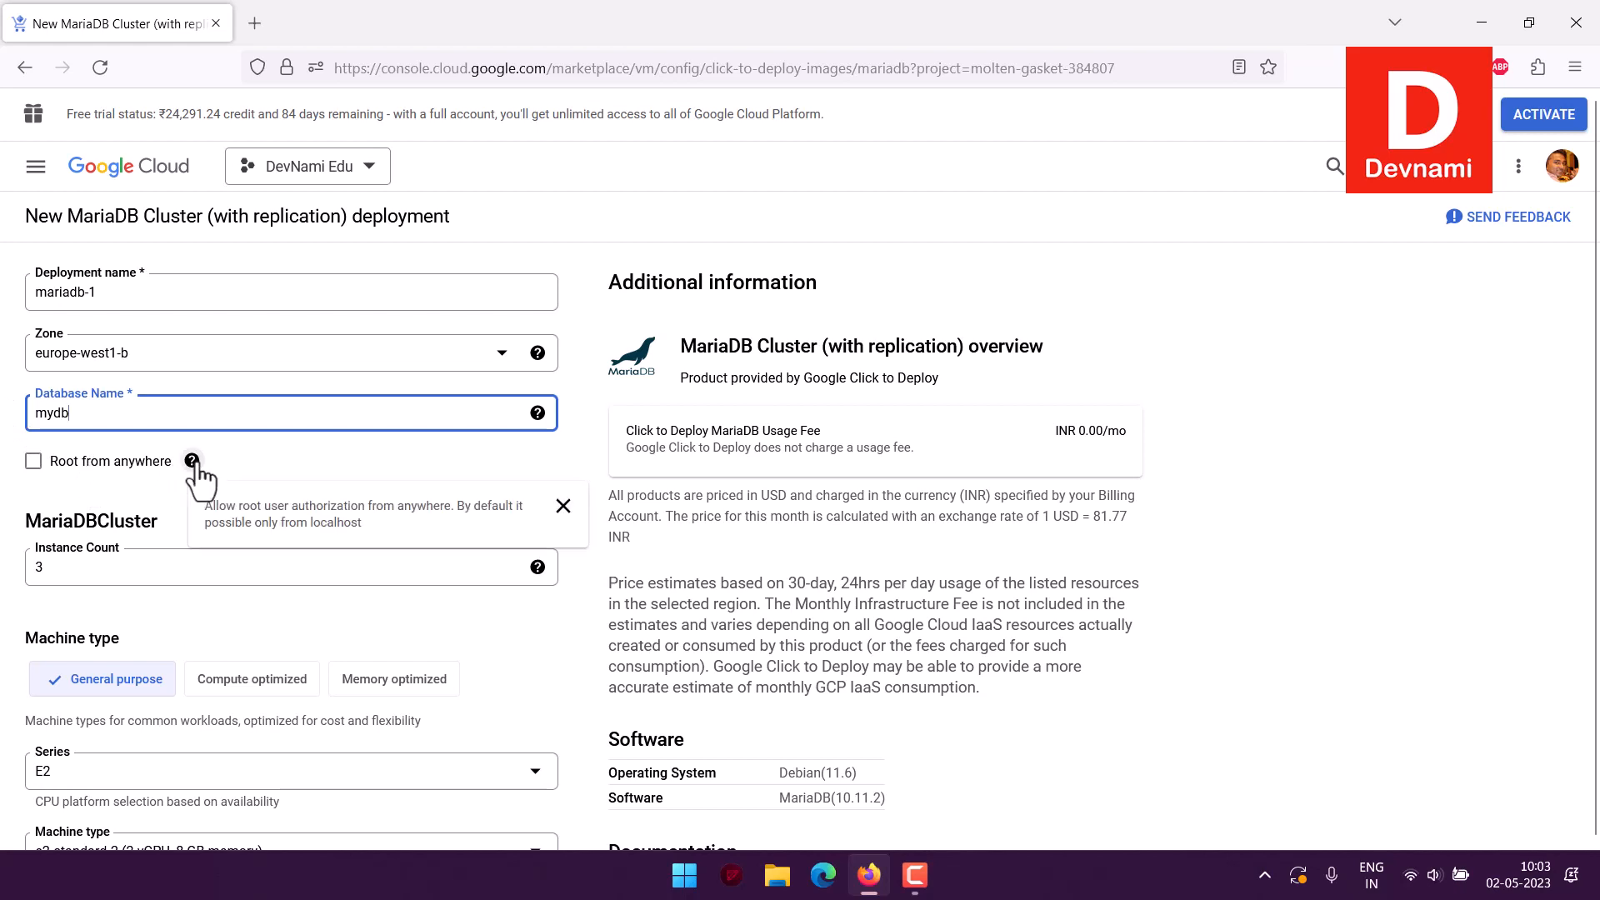
{"action": "left_click", "coordinate": [33, 461]}
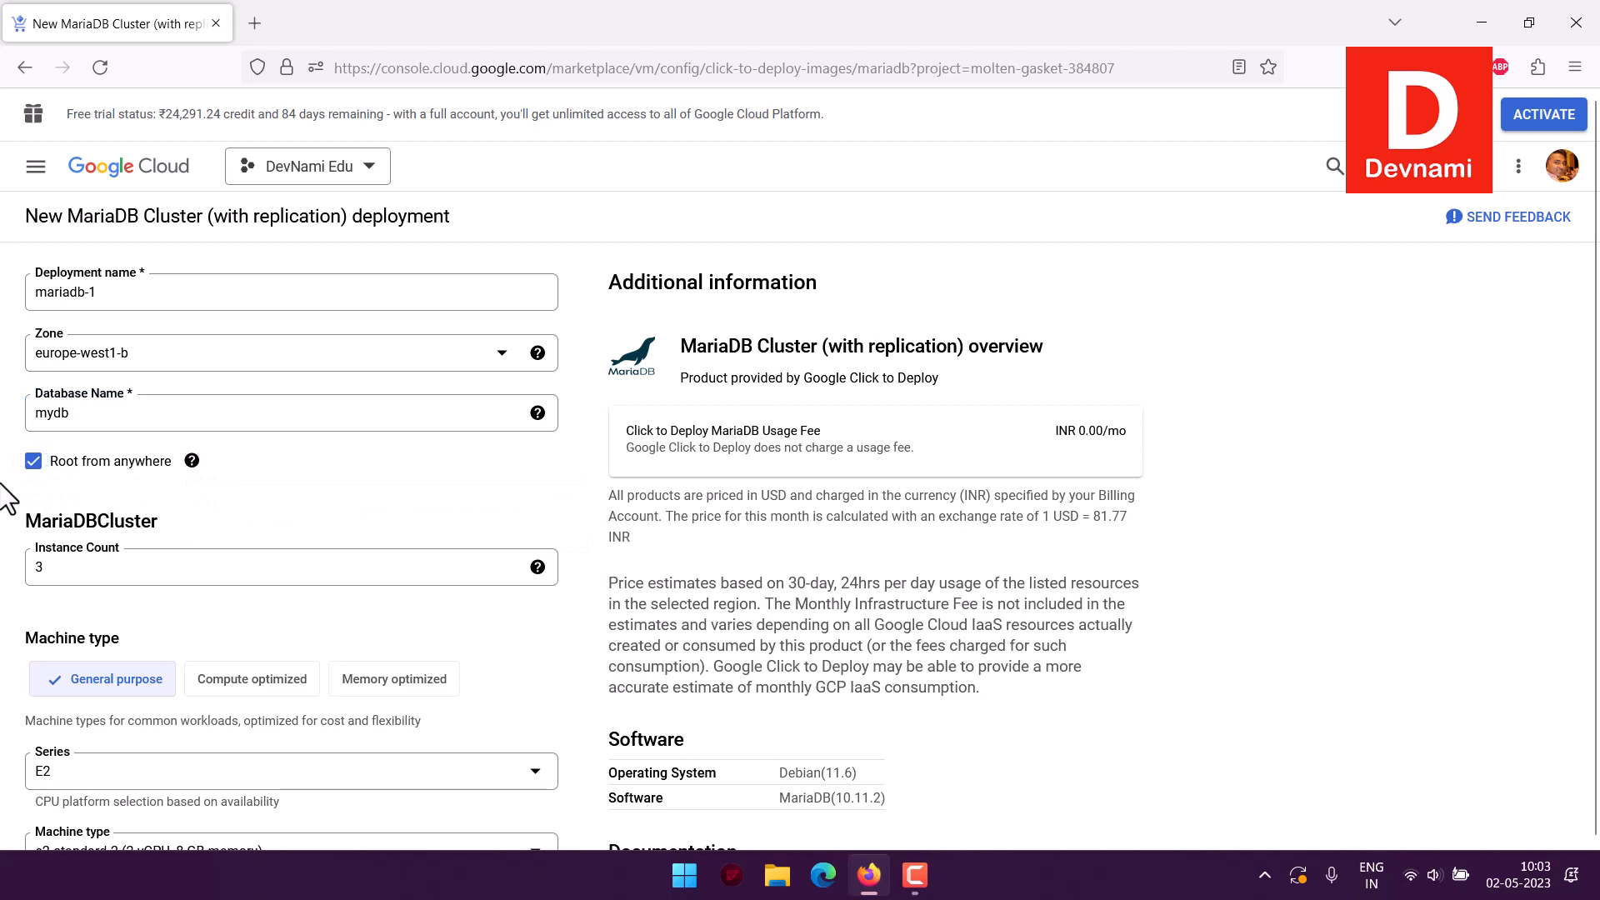
{"action": "mouse_move", "coordinate": [538, 571]}
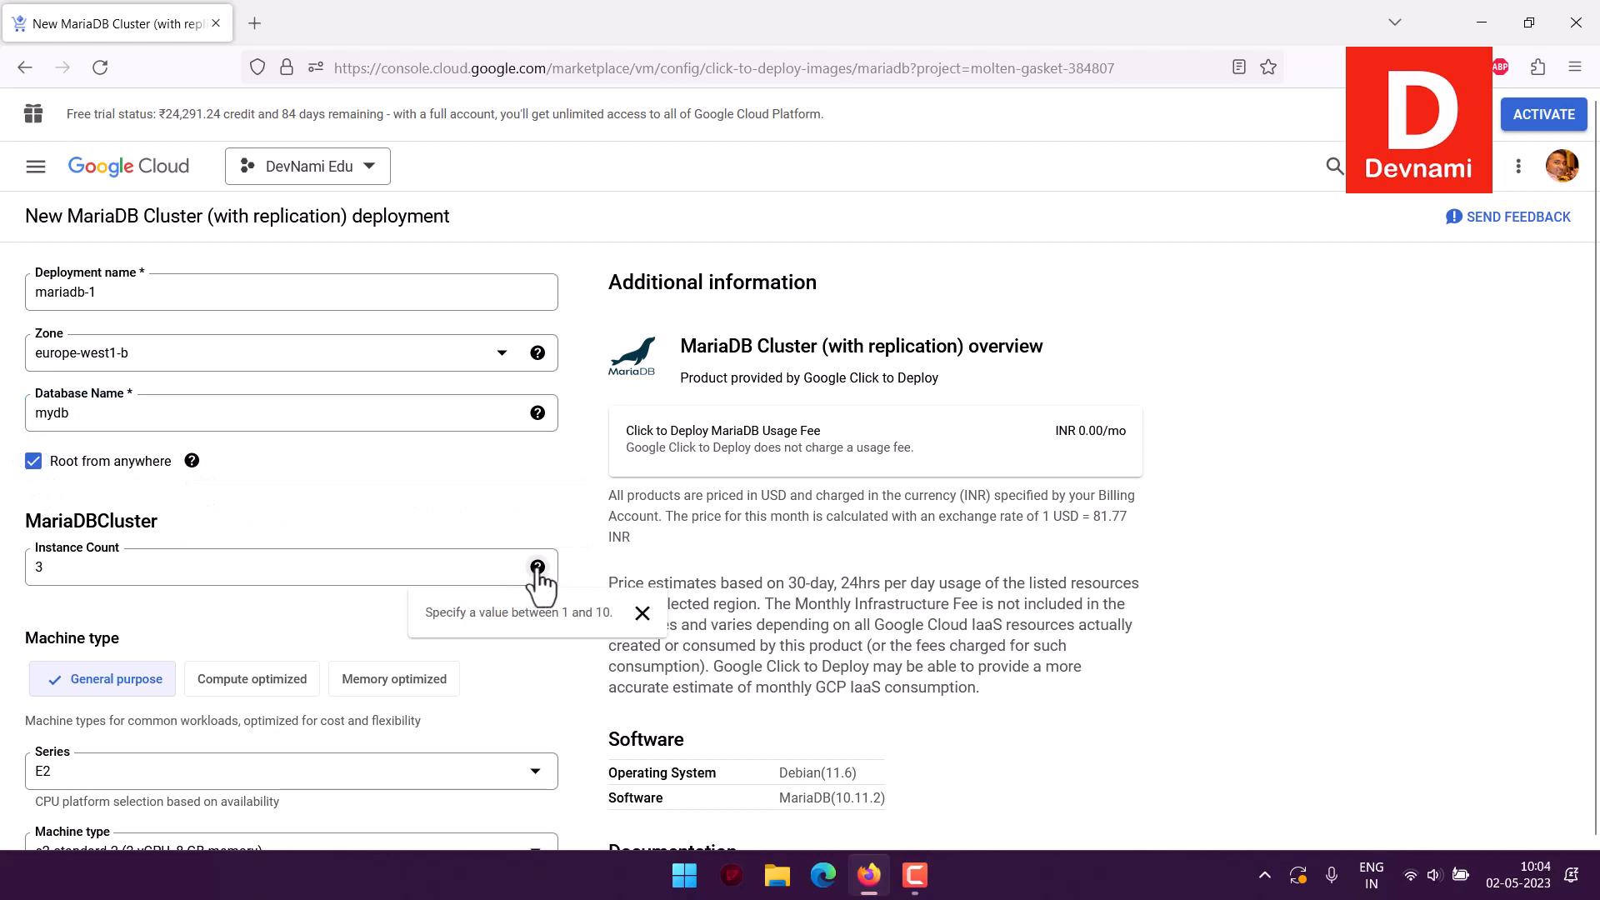
{"action": "double_click", "coordinate": [40, 568]}
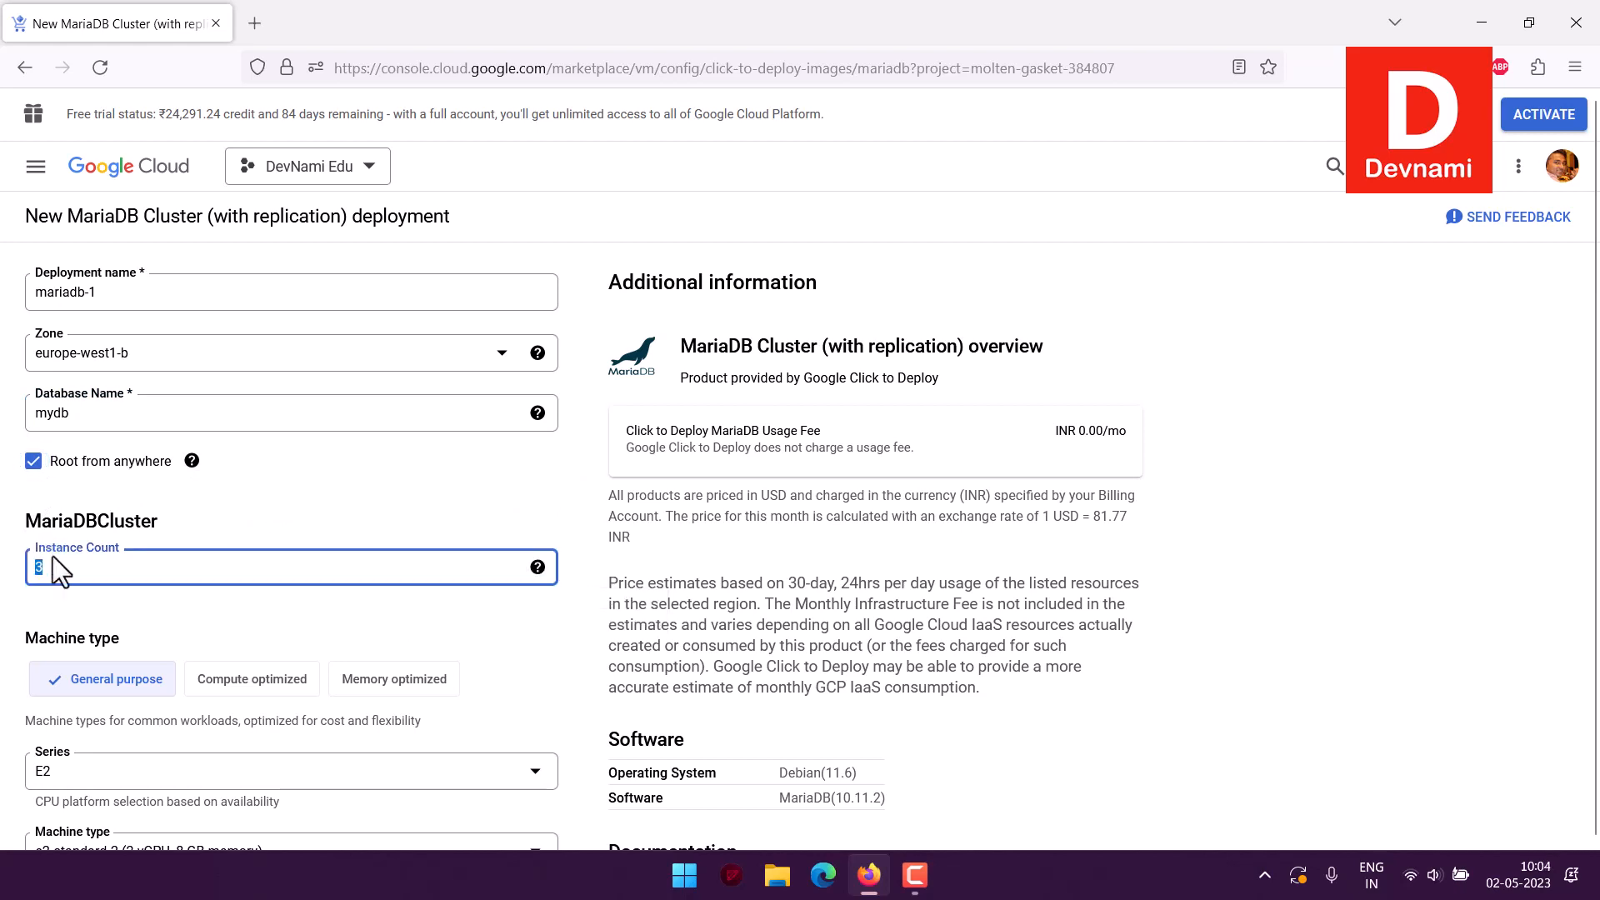
{"action": "type", "text": "1"}
{"action": "left_click", "coordinate": [13, 555]}
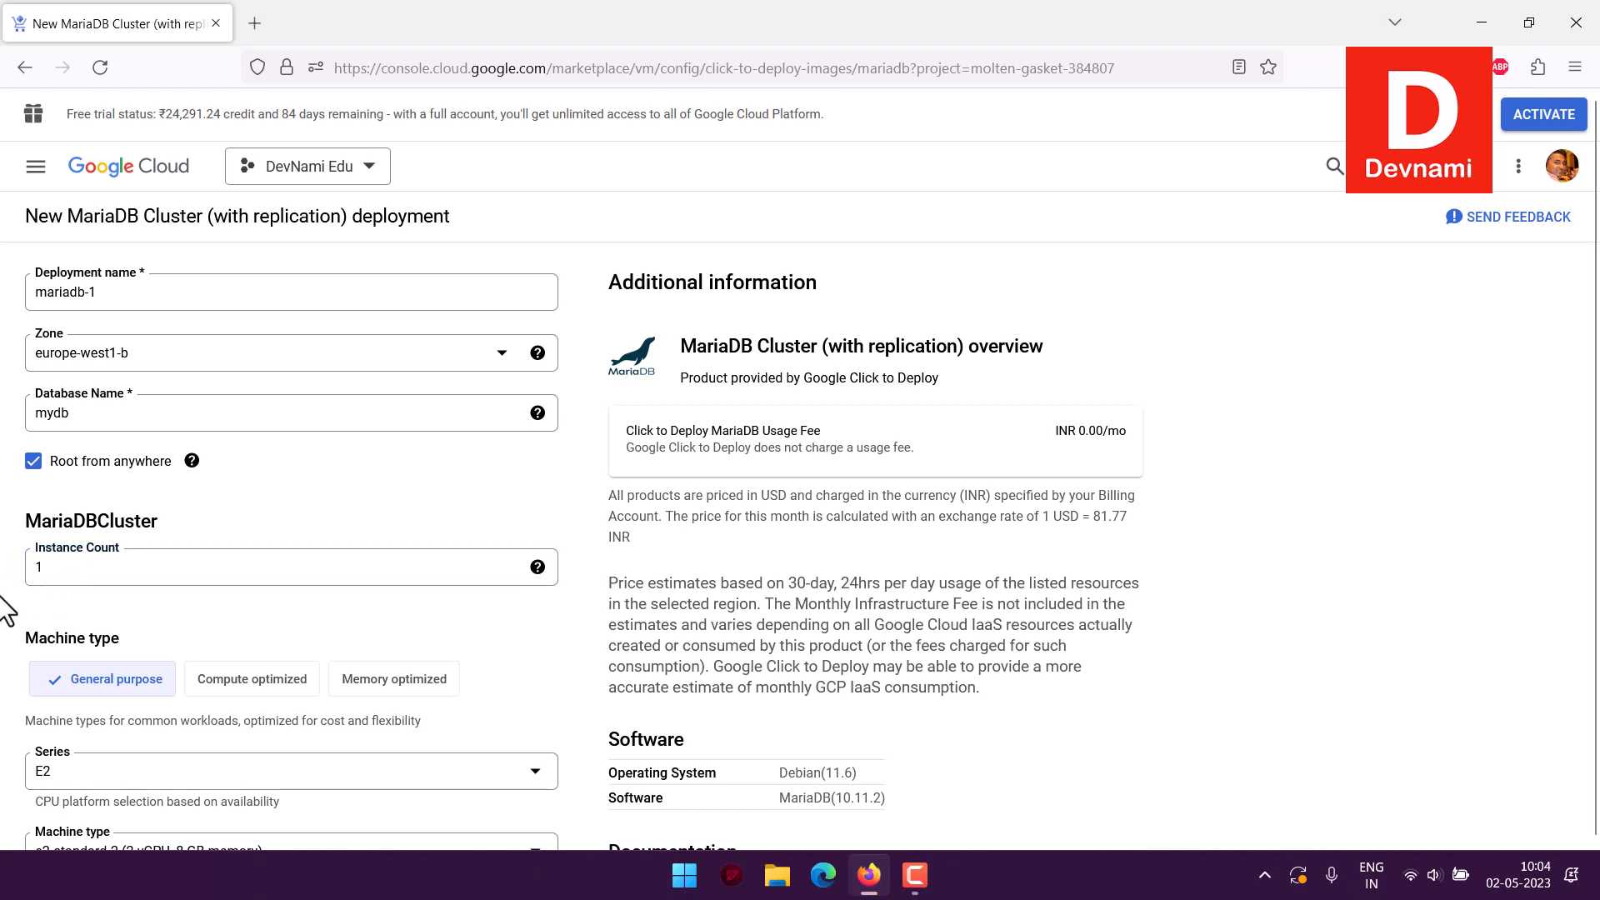
Set the cluster's machine type to e2-medium with 4 GB memory.
{"action": "scroll", "coordinate": [3, 585], "scroll_direction": "down", "scroll_amount": 3}
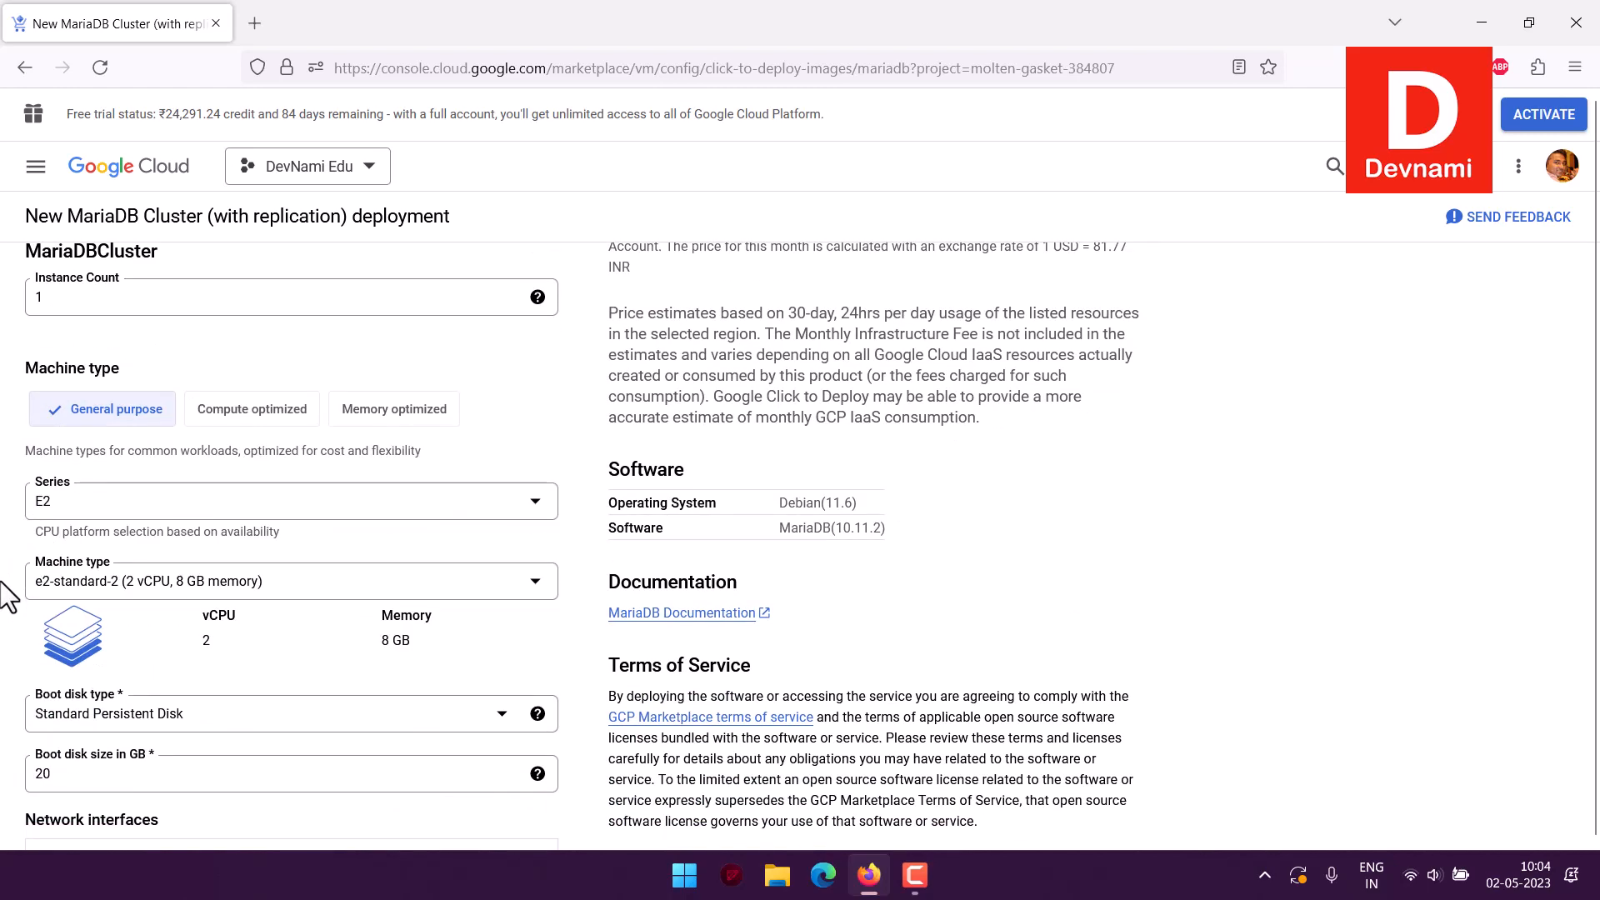
{"action": "scroll", "coordinate": [8, 596], "scroll_direction": "down", "scroll_amount": 2}
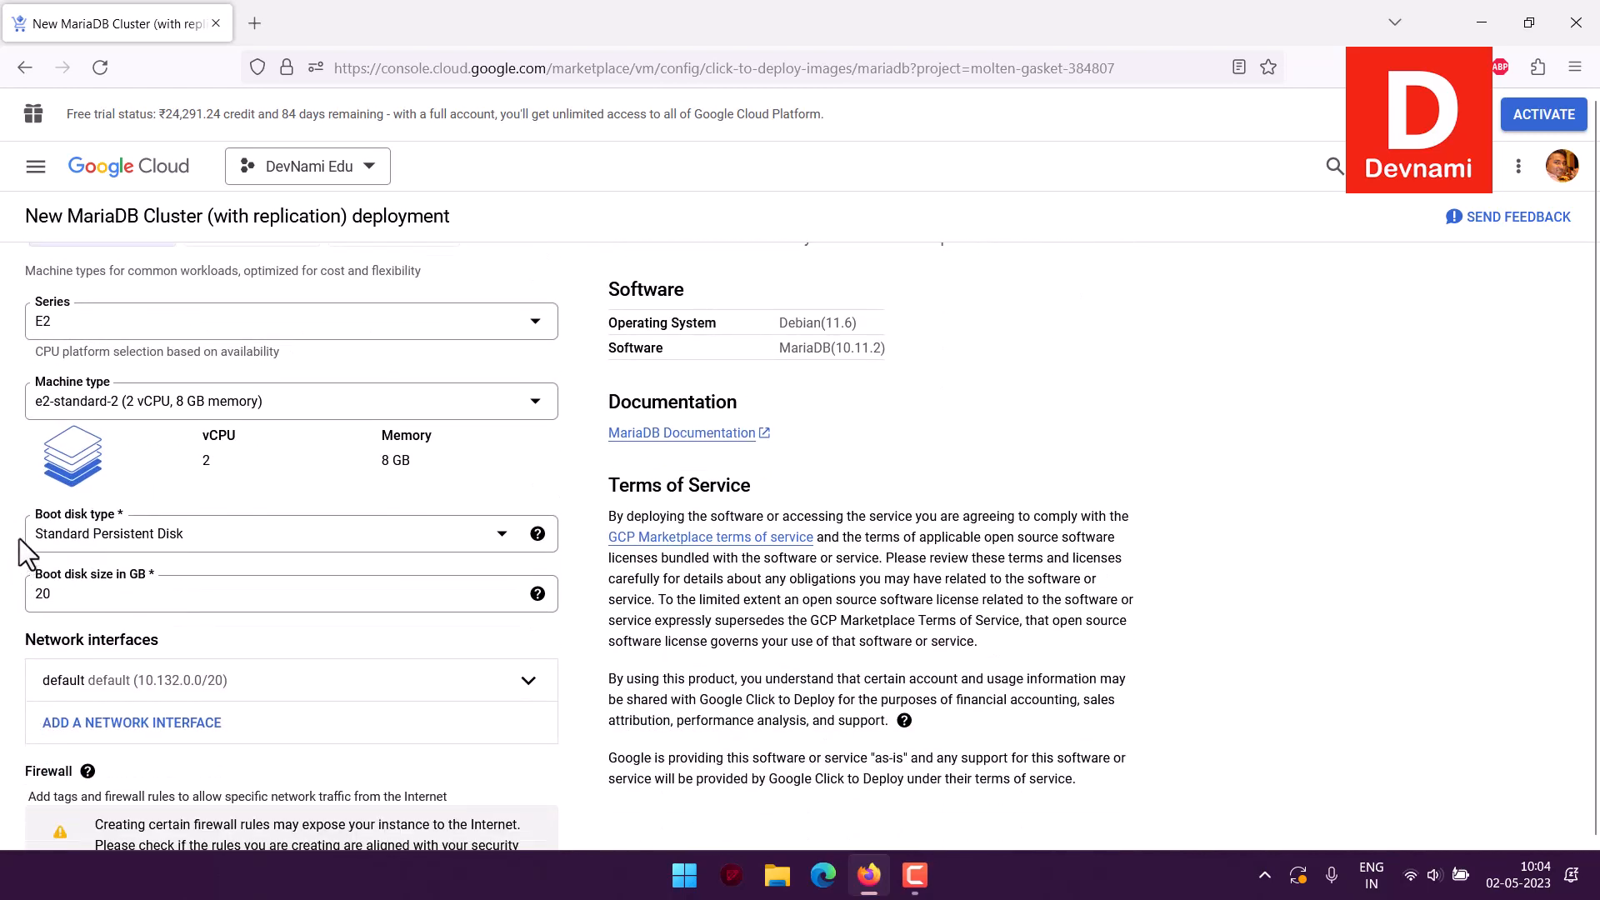
{"action": "scroll", "coordinate": [8, 550], "scroll_direction": "up", "scroll_amount": 1}
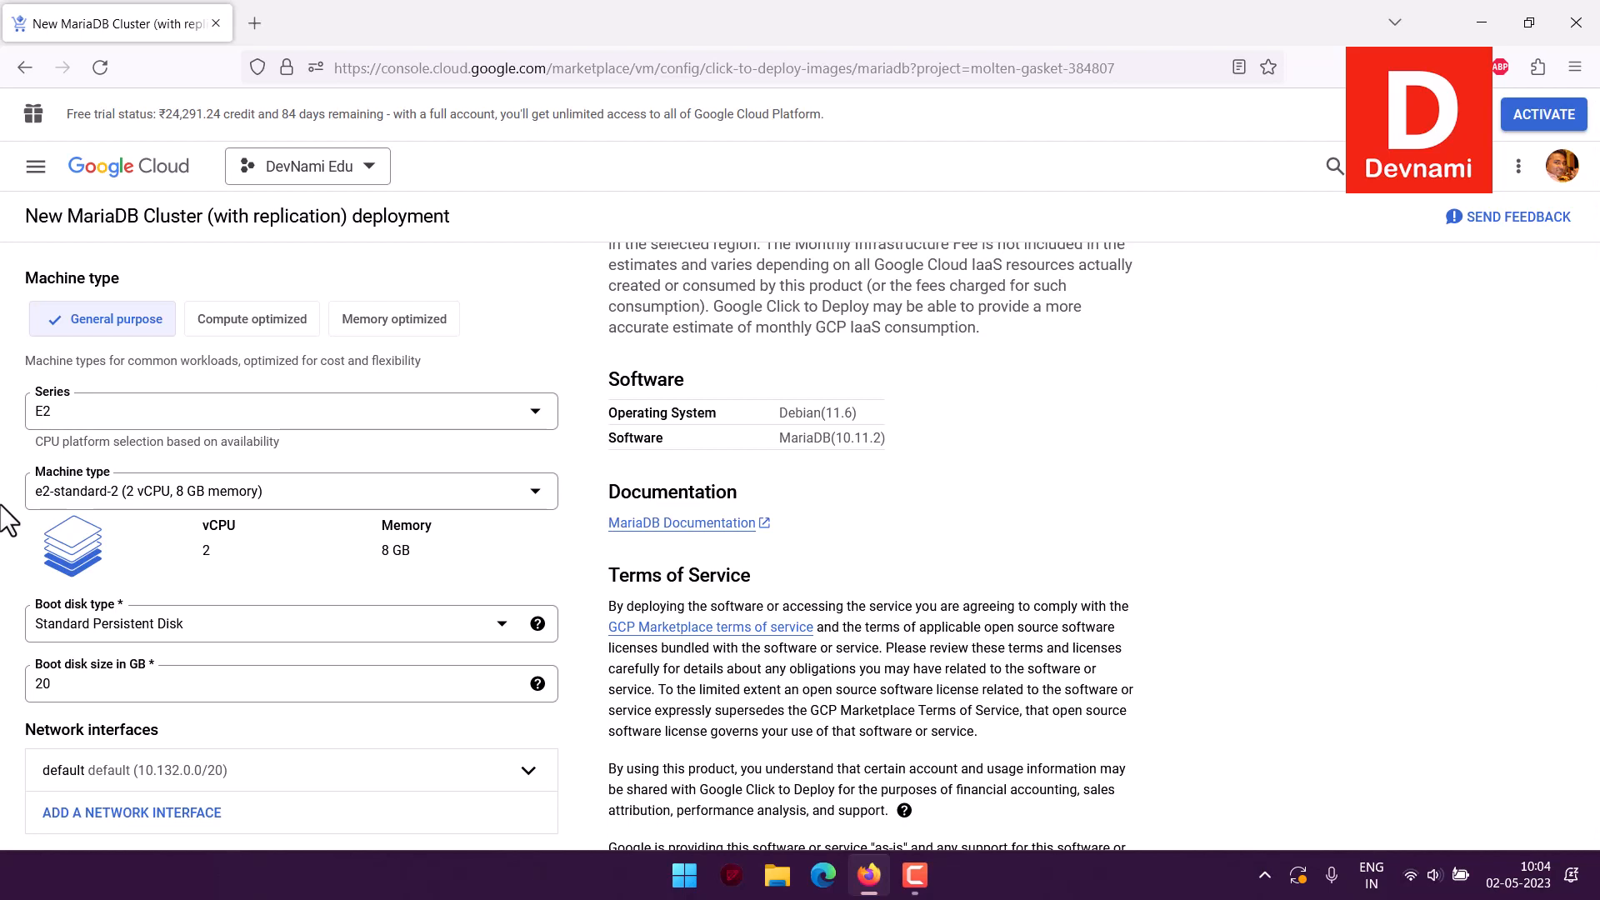
{"action": "left_click", "coordinate": [134, 494]}
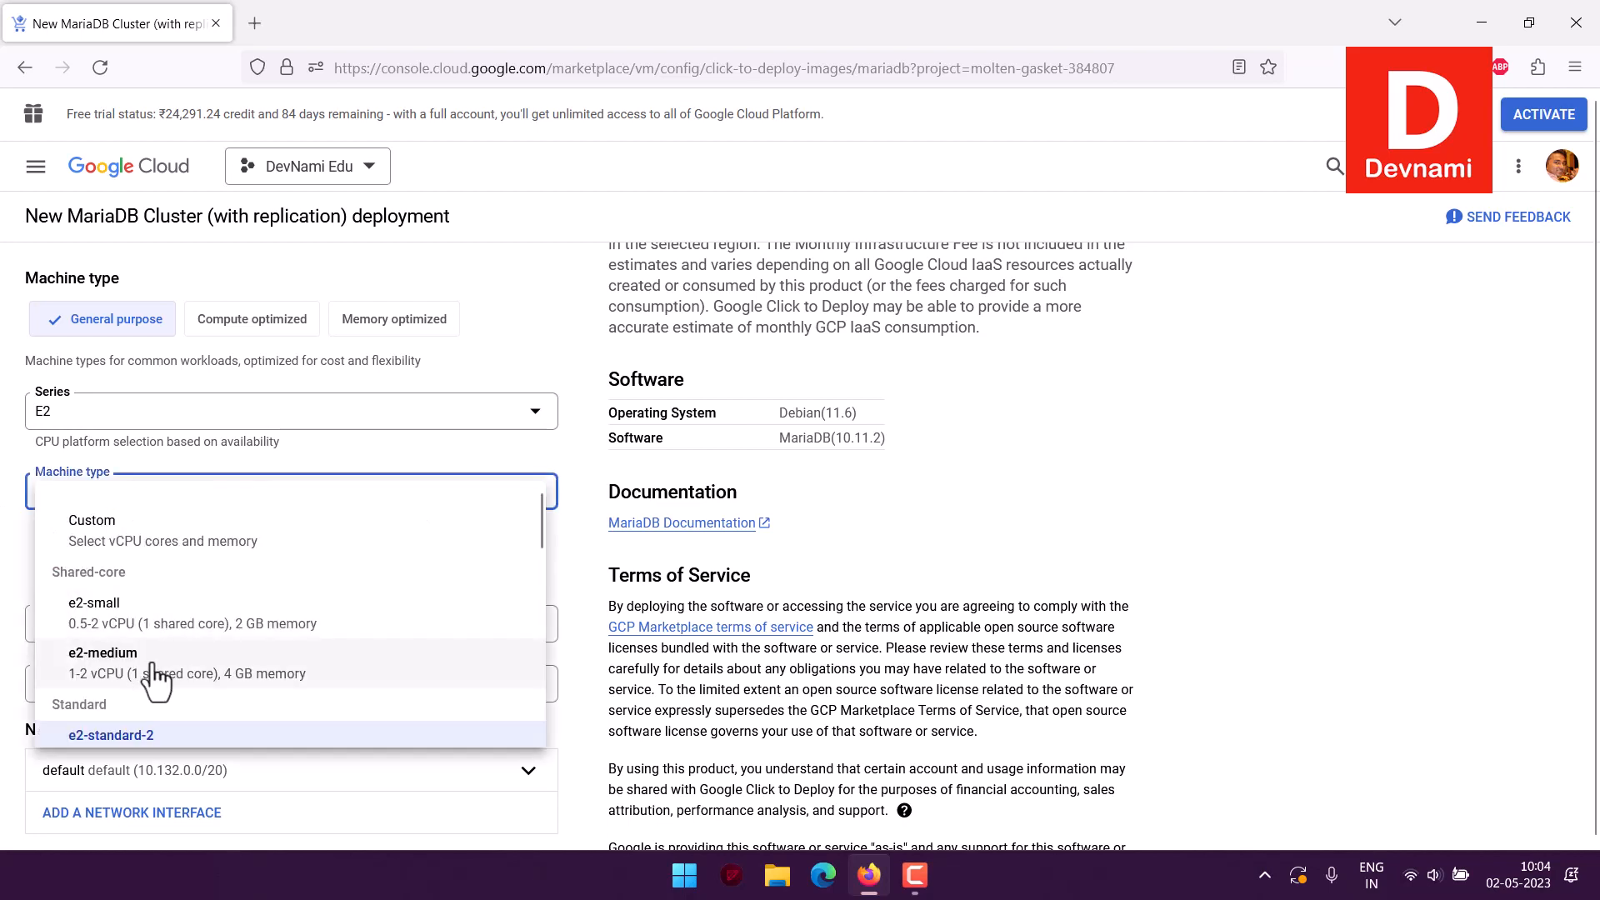
{"action": "scroll", "coordinate": [467, 578], "scroll_direction": "down", "scroll_amount": 4}
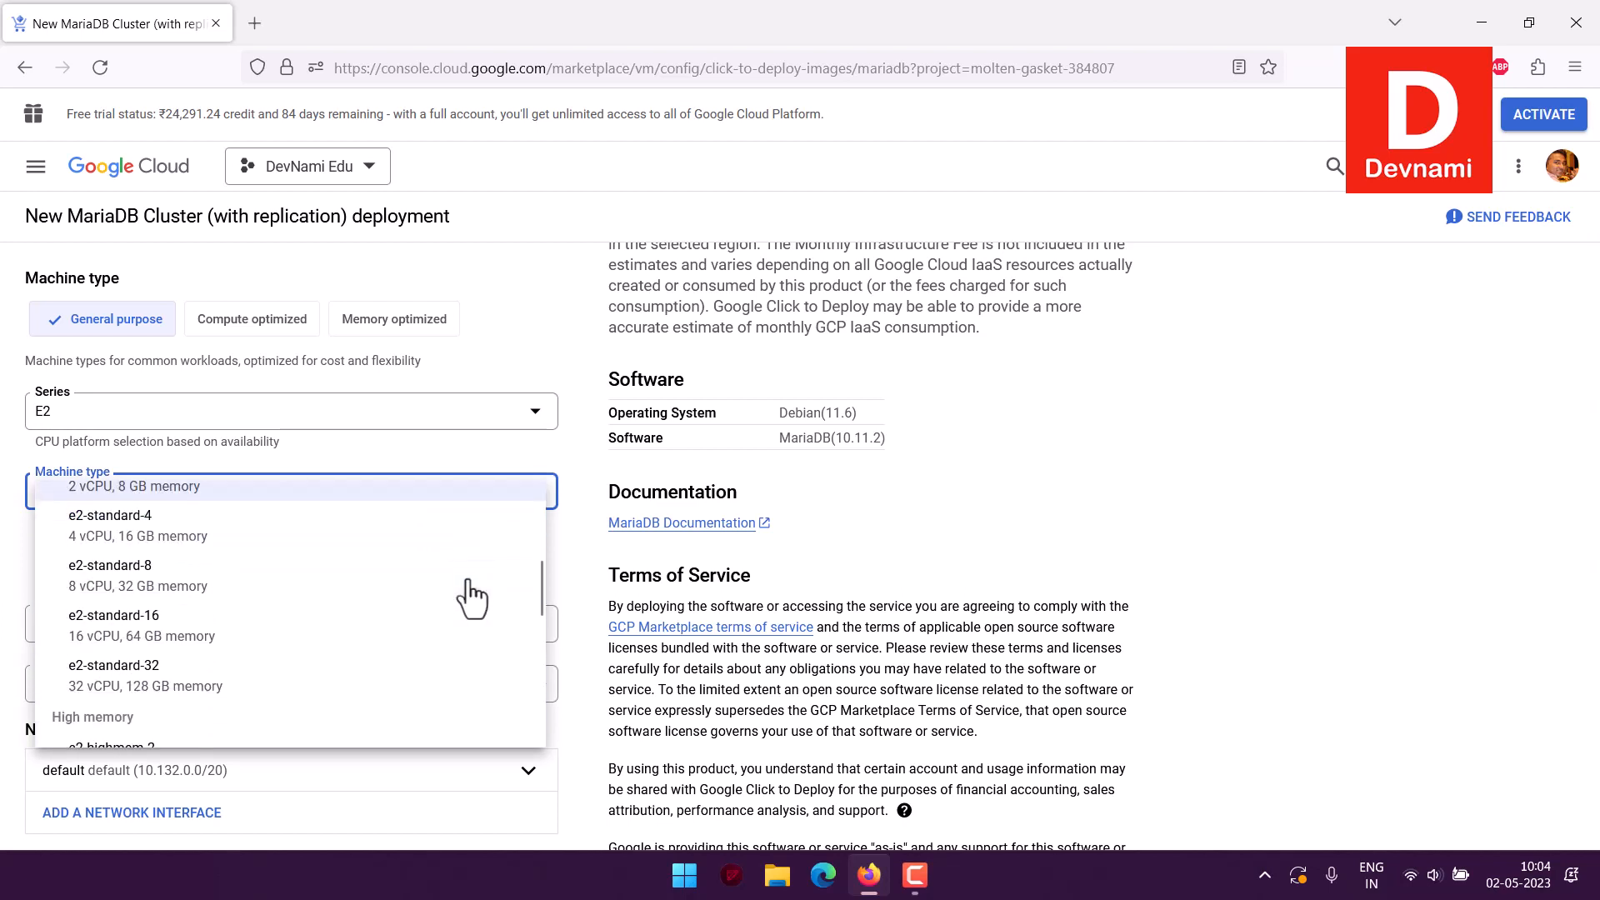
{"action": "scroll", "coordinate": [472, 598], "scroll_direction": "down", "scroll_amount": 1}
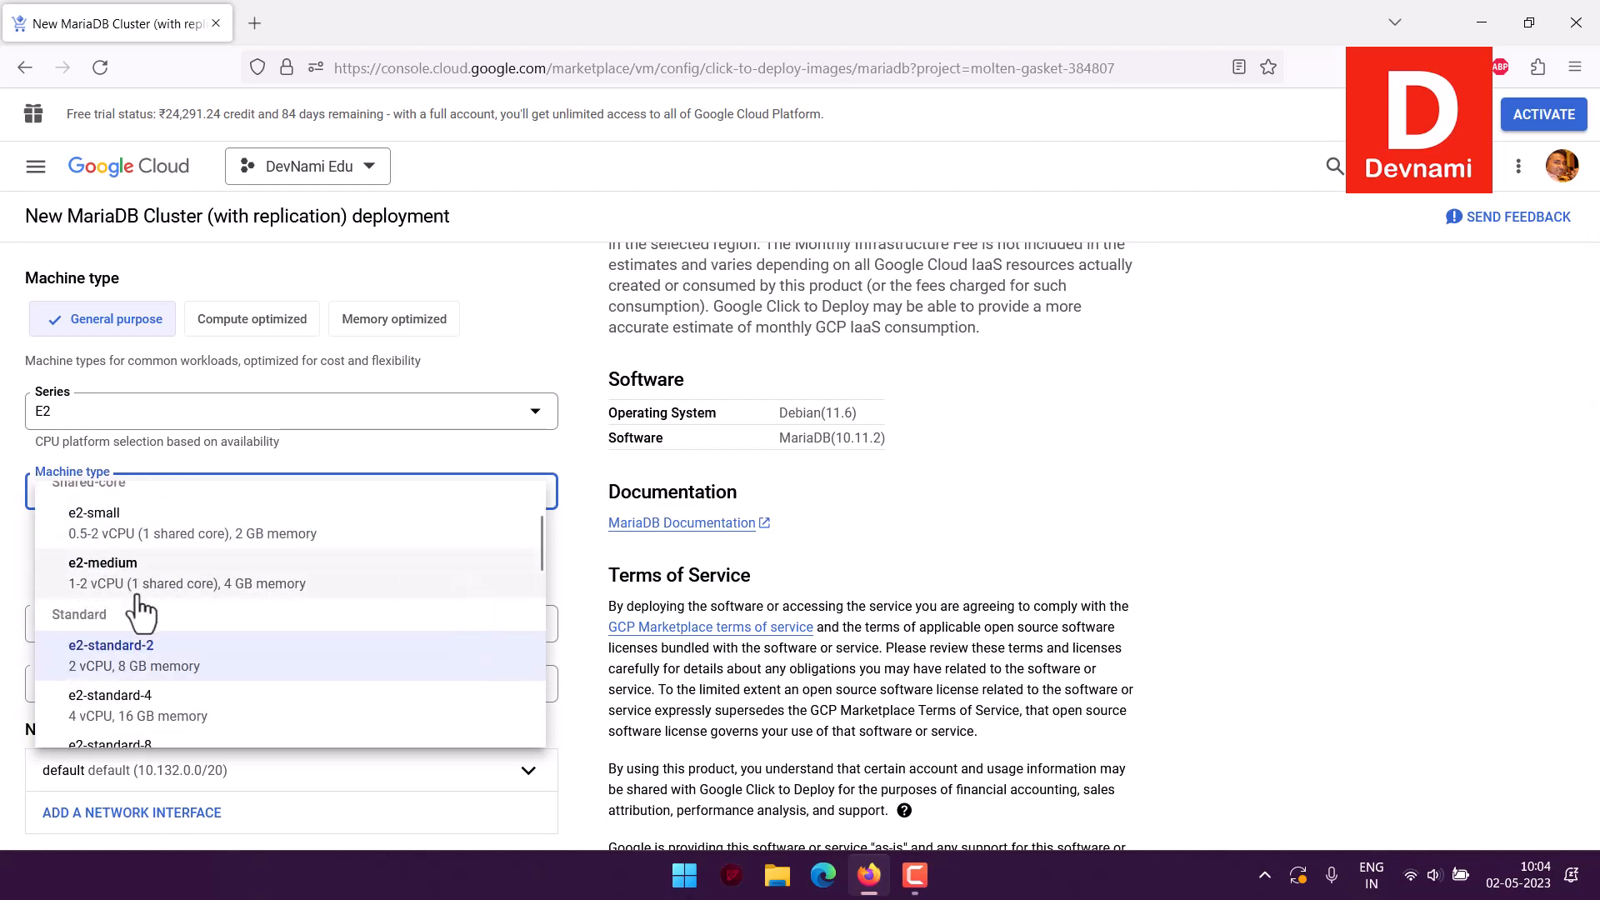
{"action": "left_click", "coordinate": [305, 583]}
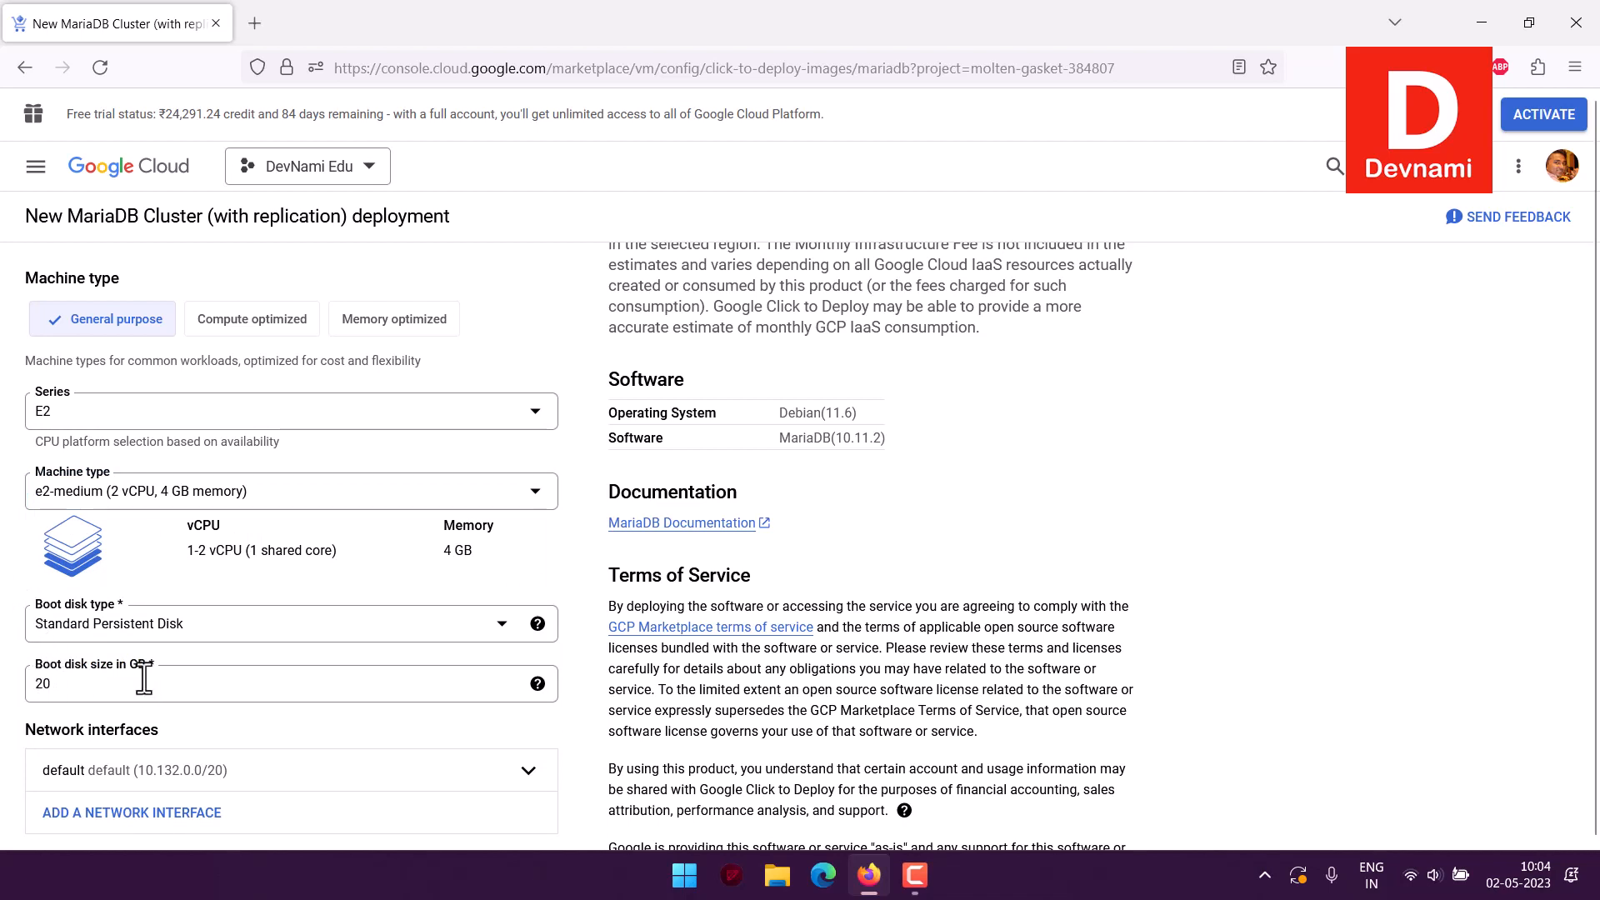
Review the boot disk size, network interface and firewall traffic settings of the MariaDB deployment.
{"action": "left_click", "coordinate": [56, 679]}
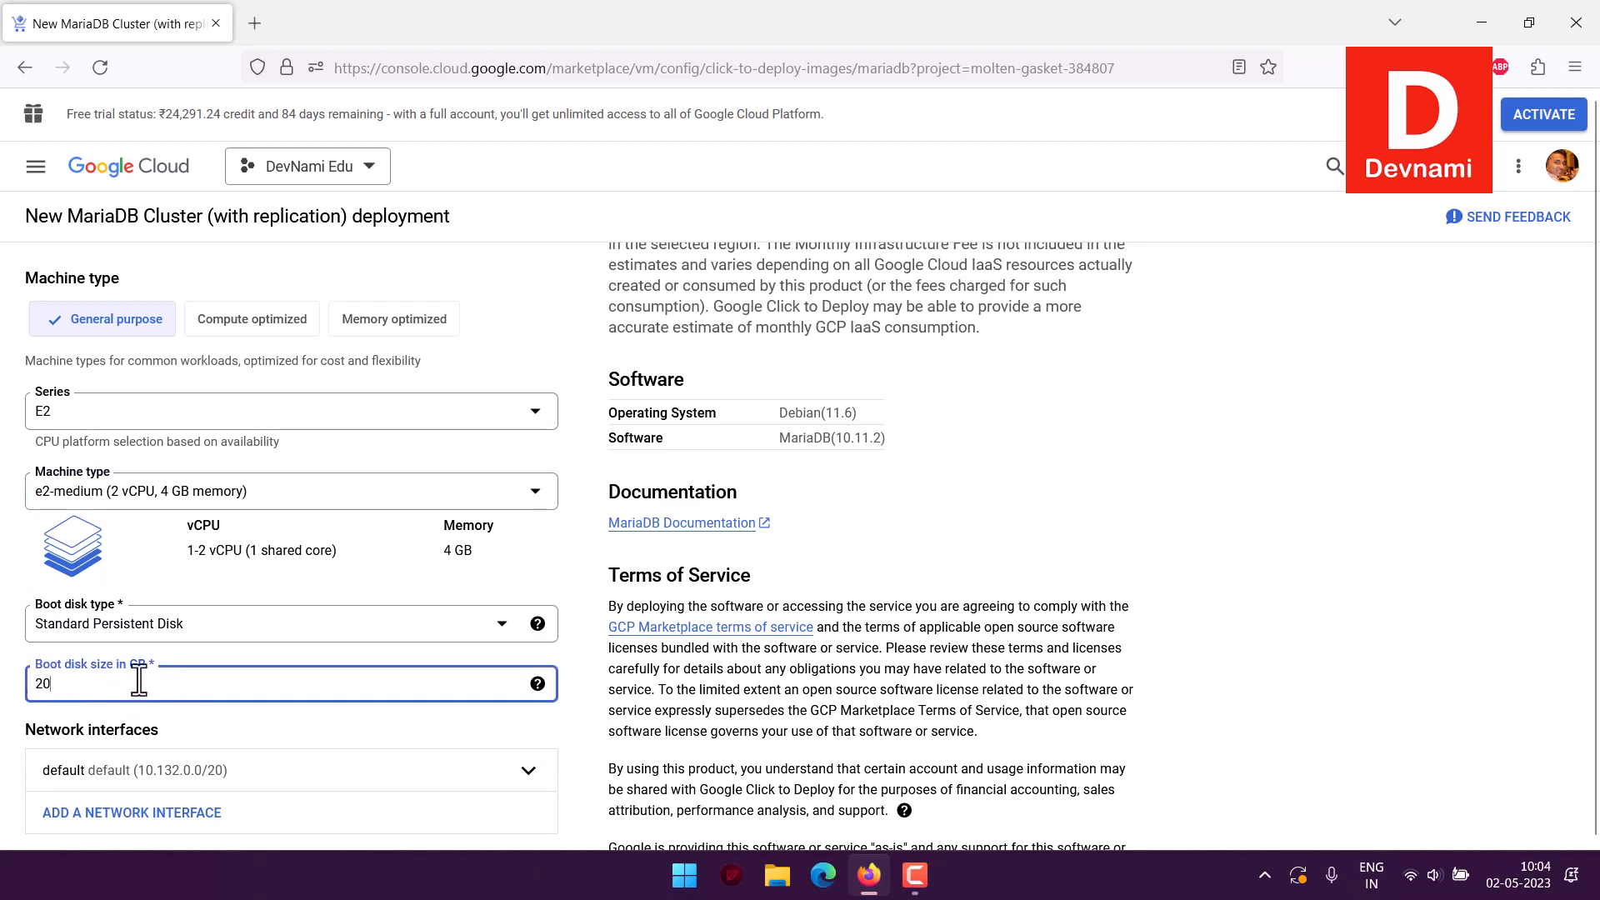
{"action": "scroll", "coordinate": [2, 588], "scroll_direction": "down", "scroll_amount": 4}
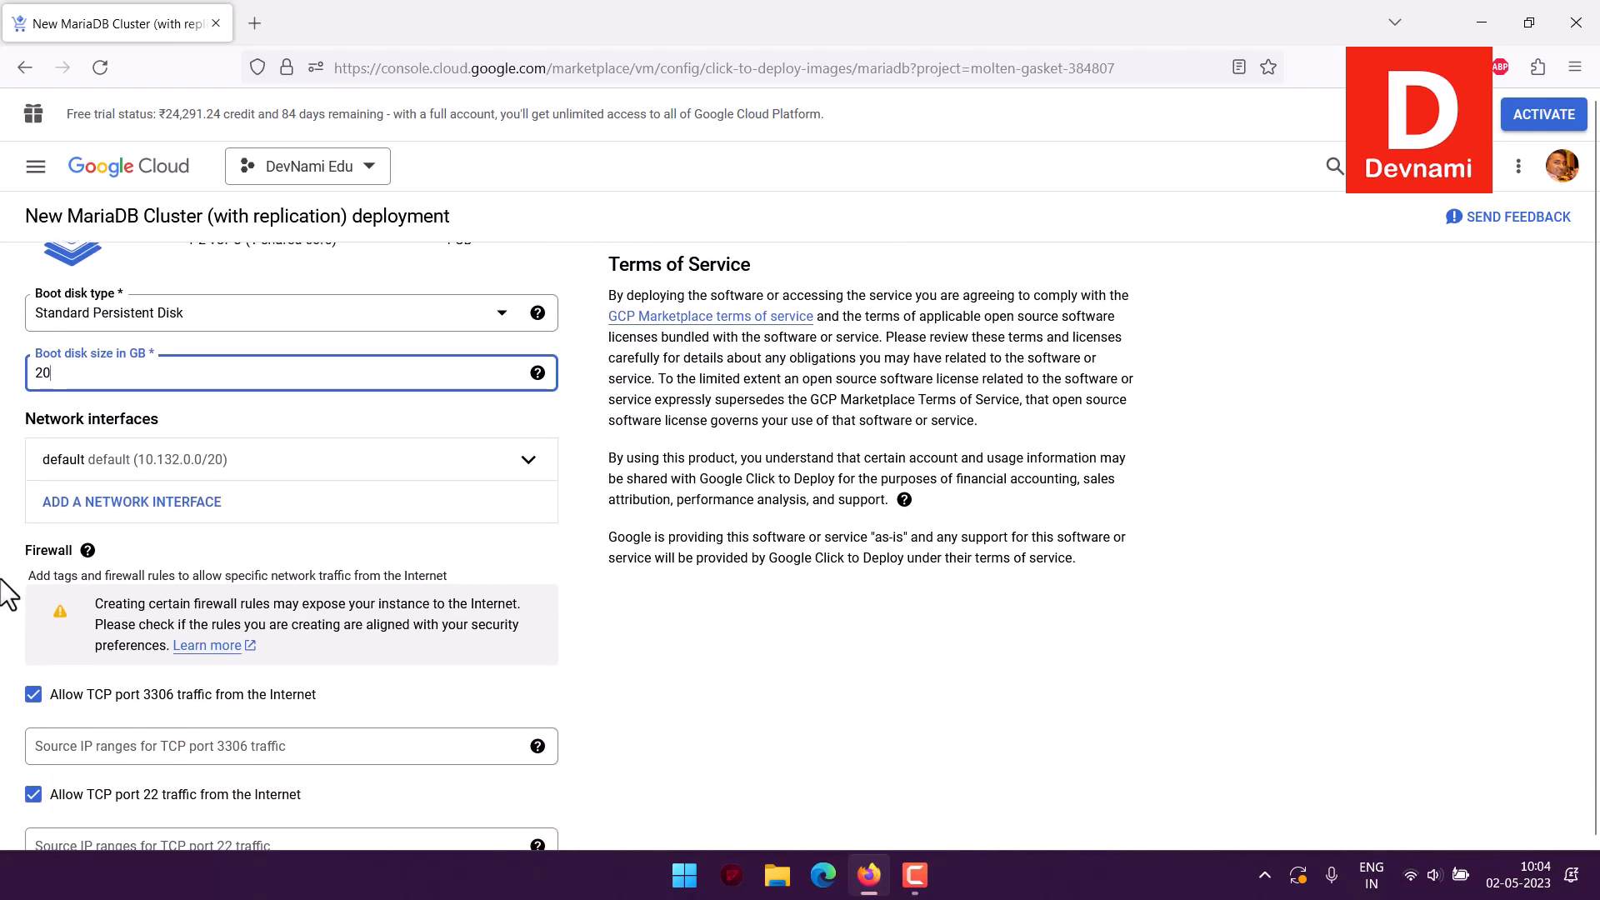
{"action": "scroll", "coordinate": [446, 597], "scroll_direction": "down", "scroll_amount": 2}
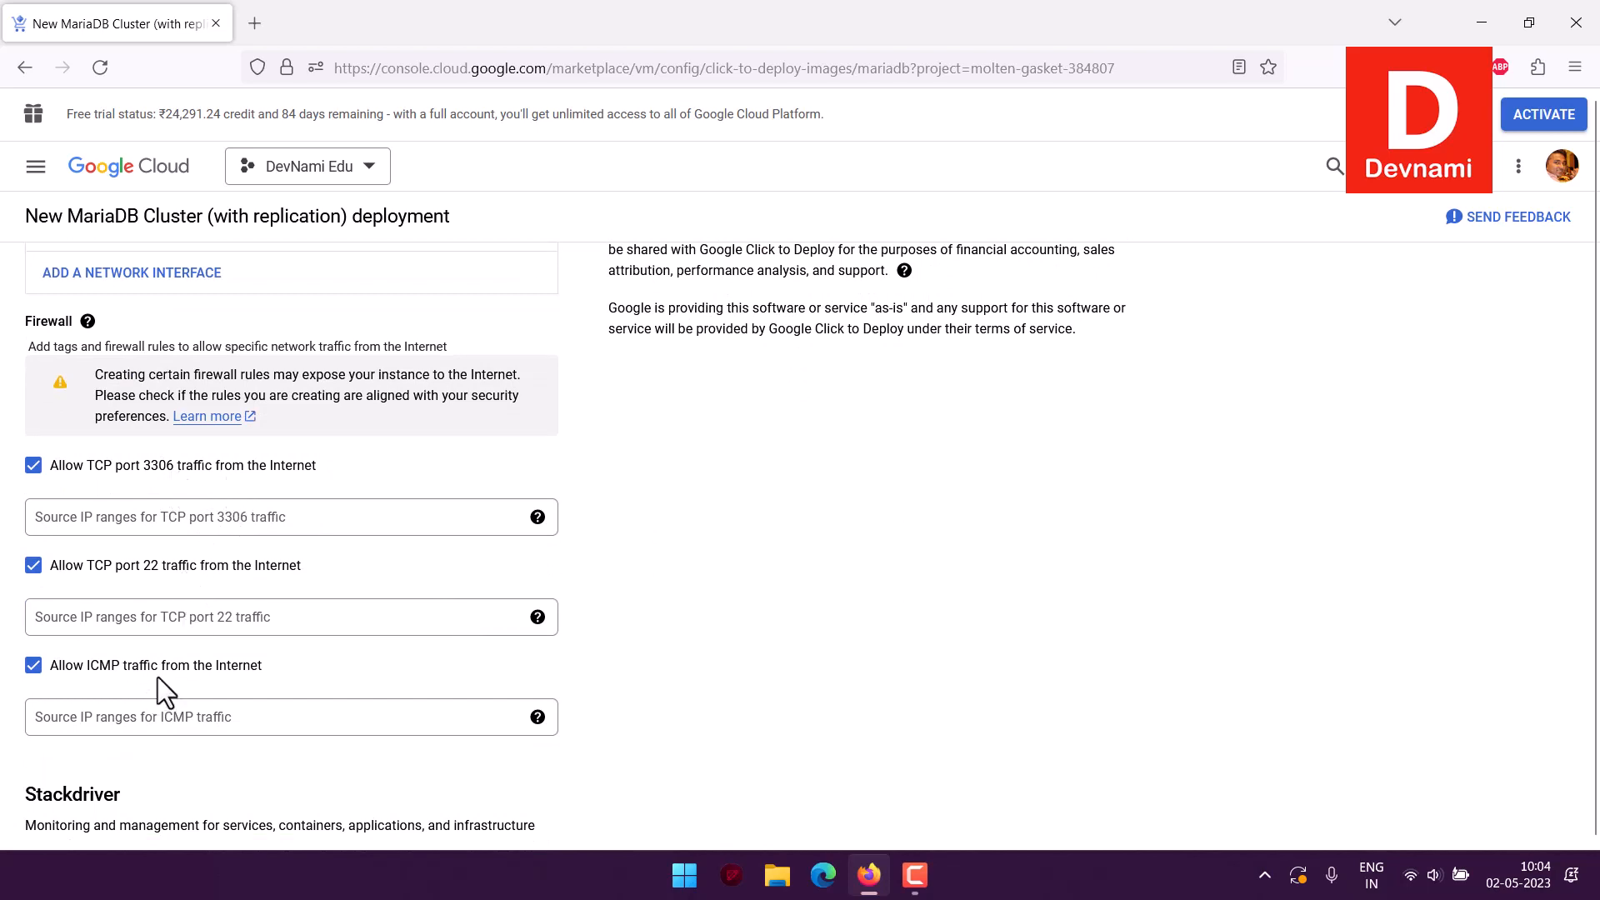
{"action": "scroll", "coordinate": [8, 534], "scroll_direction": "up", "scroll_amount": 3}
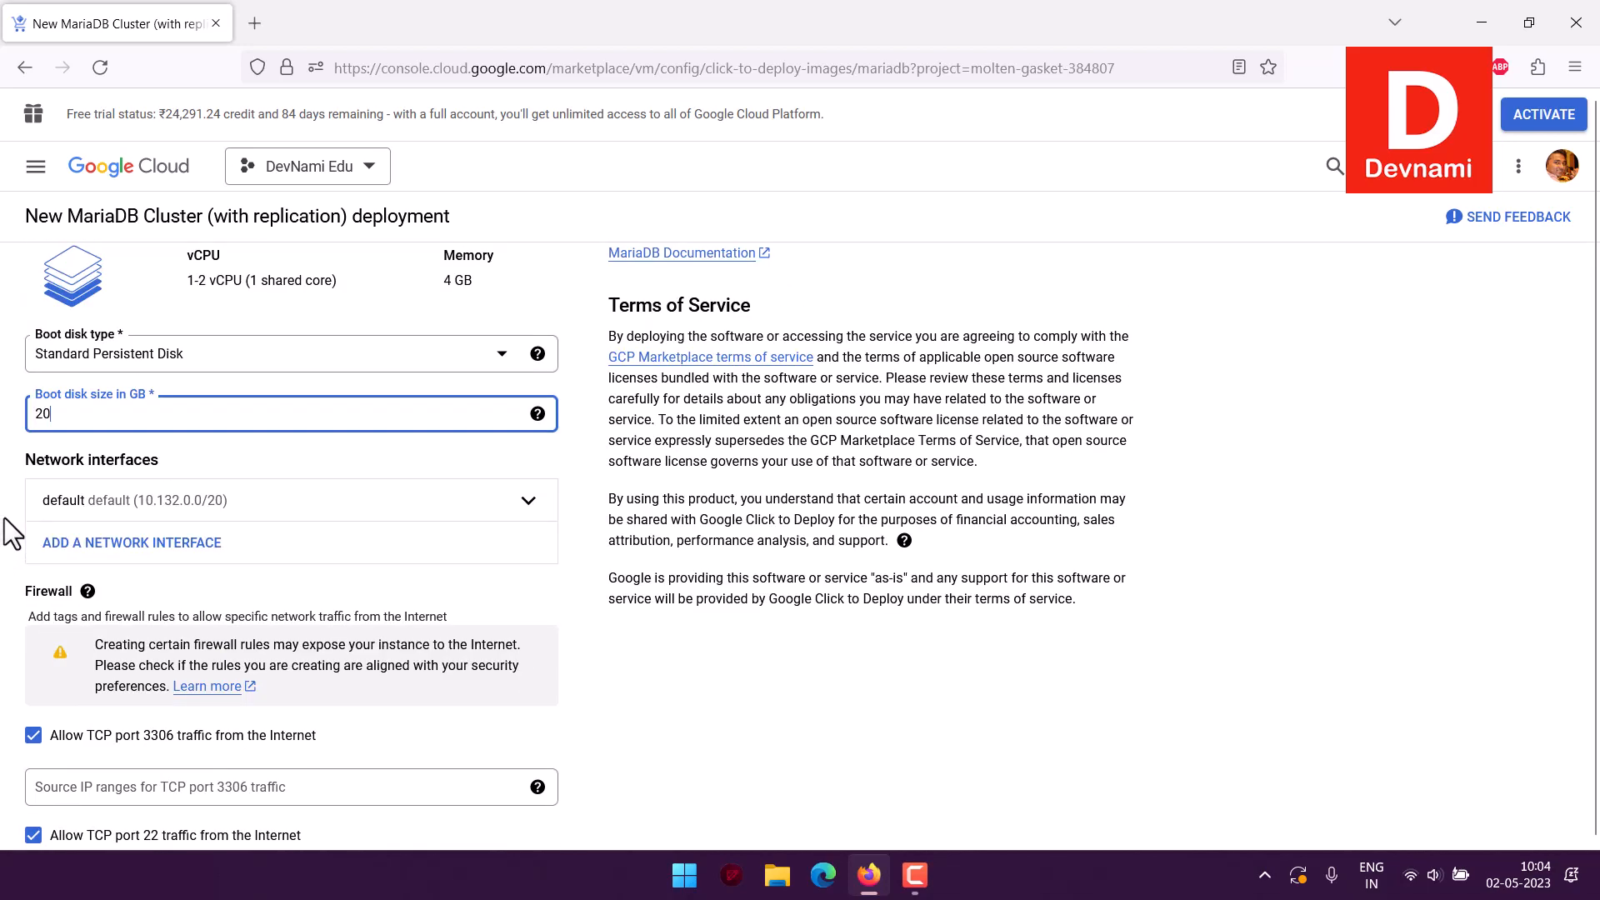
{"action": "scroll", "coordinate": [12, 533], "scroll_direction": "down", "scroll_amount": 4}
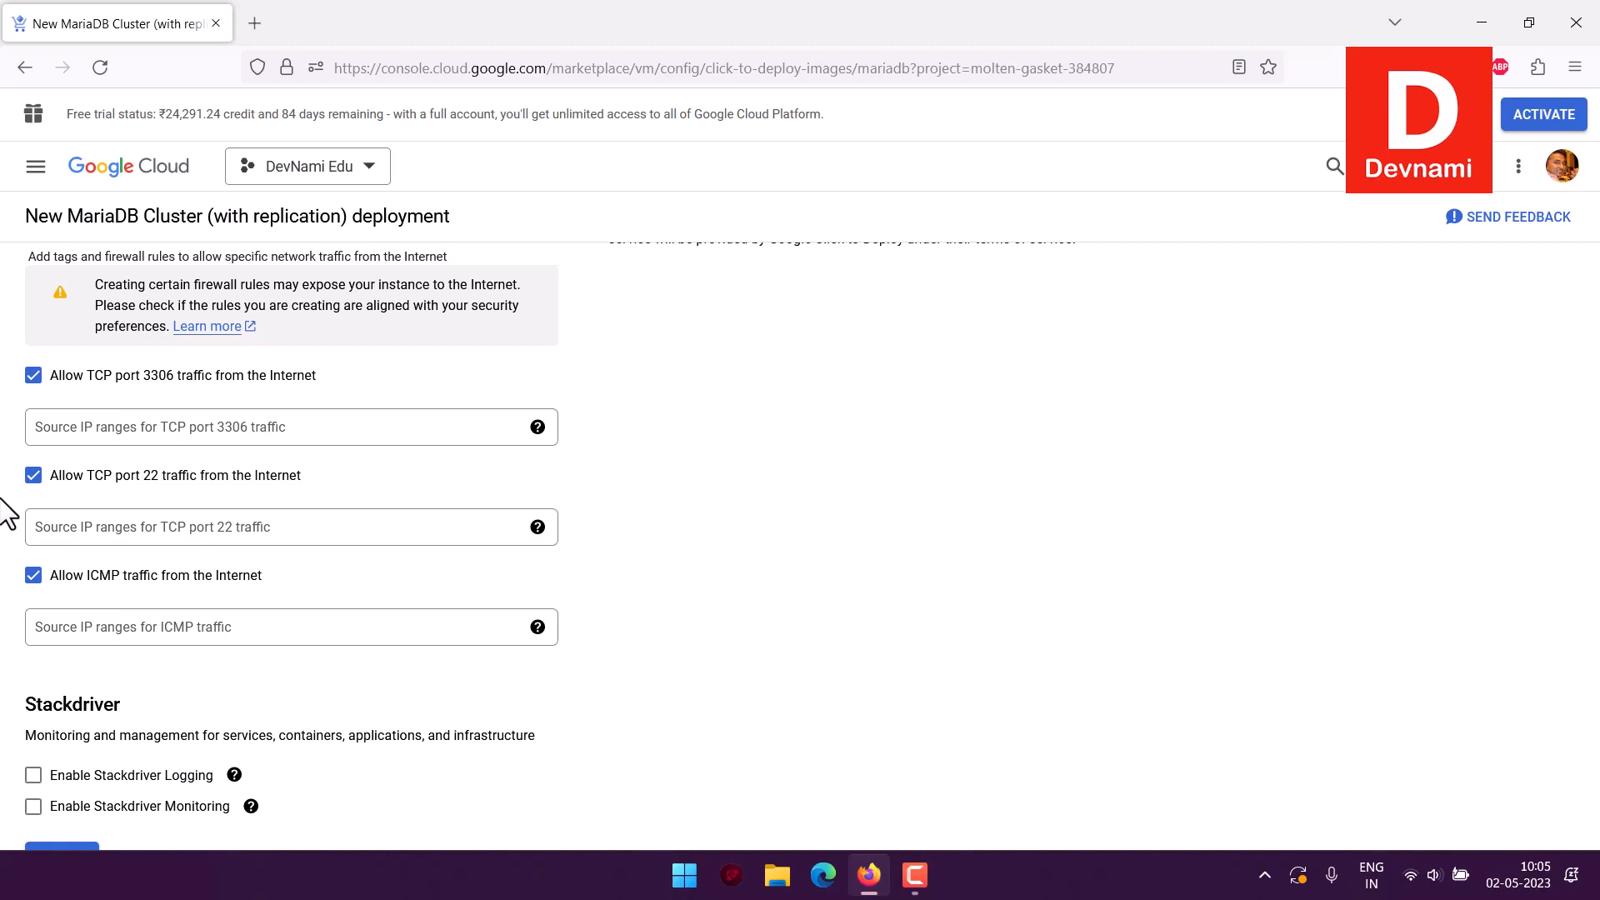
{"action": "scroll", "coordinate": [4, 510], "scroll_direction": "down", "scroll_amount": 1}
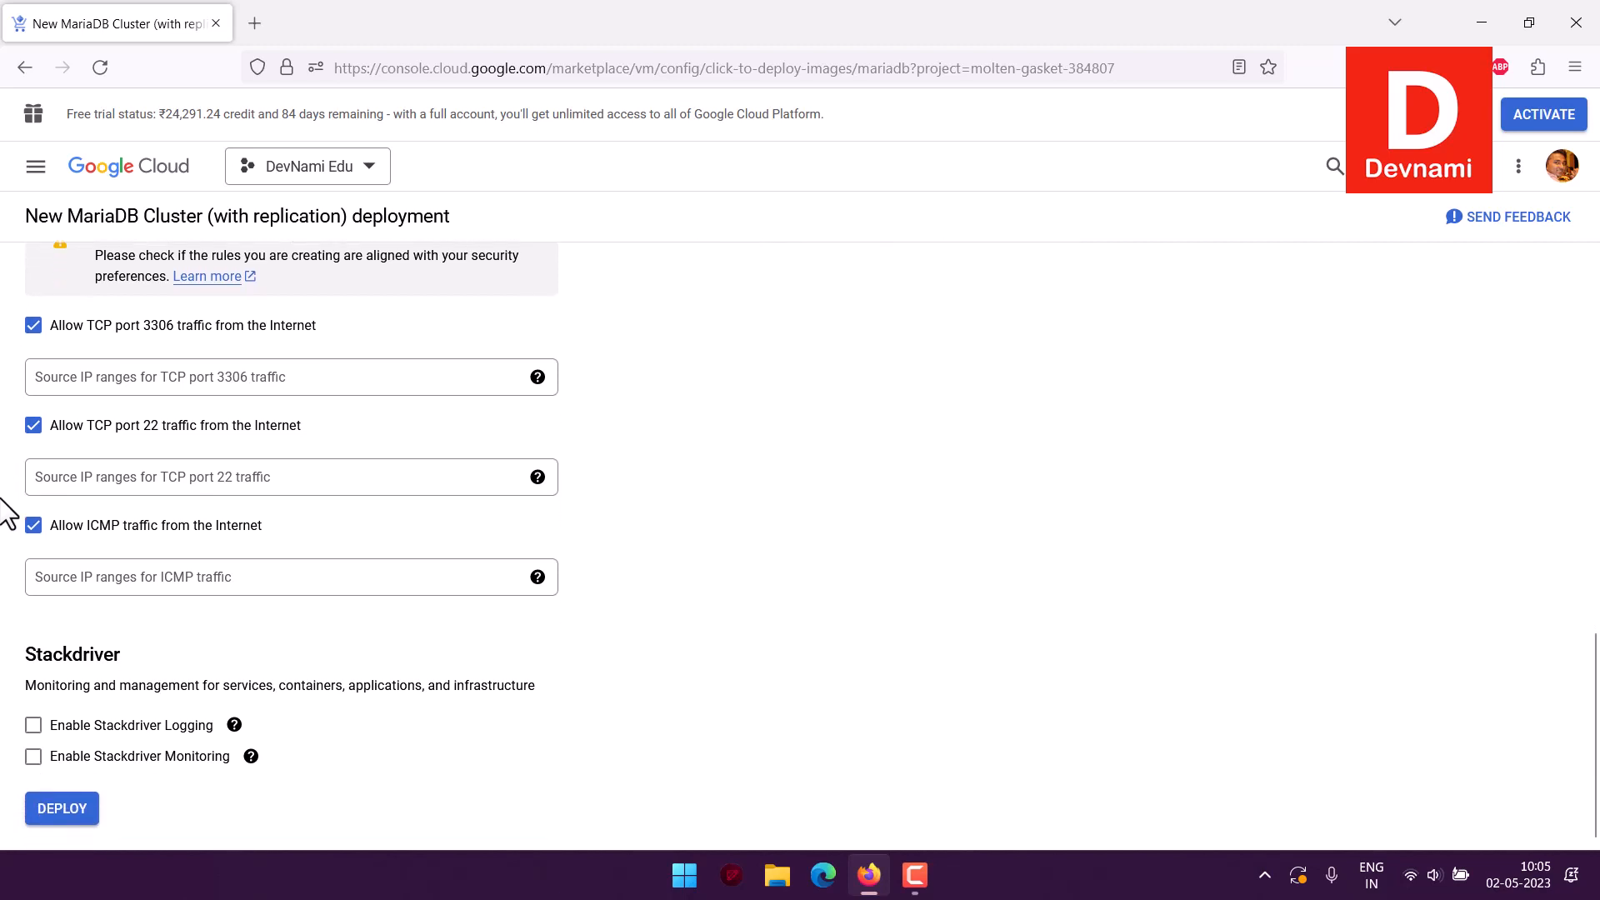
Examine the Stackdriver logging and monitoring options and recheck the deployment form back up to its name and zone.
{"action": "left_click_drag", "start_coordinate": [31, 642], "coordinate": [122, 648]}
{"action": "left_click", "coordinate": [29, 686]}
{"action": "left_click_drag", "start_coordinate": [29, 686], "coordinate": [67, 643]}
{"action": "left_click", "coordinate": [251, 693]}
{"action": "left_click_drag", "start_coordinate": [216, 688], "coordinate": [366, 691]}
{"action": "left_click", "coordinate": [511, 693]}
{"action": "left_click_drag", "start_coordinate": [535, 686], "coordinate": [23, 652]}
{"action": "left_click", "coordinate": [556, 699]}
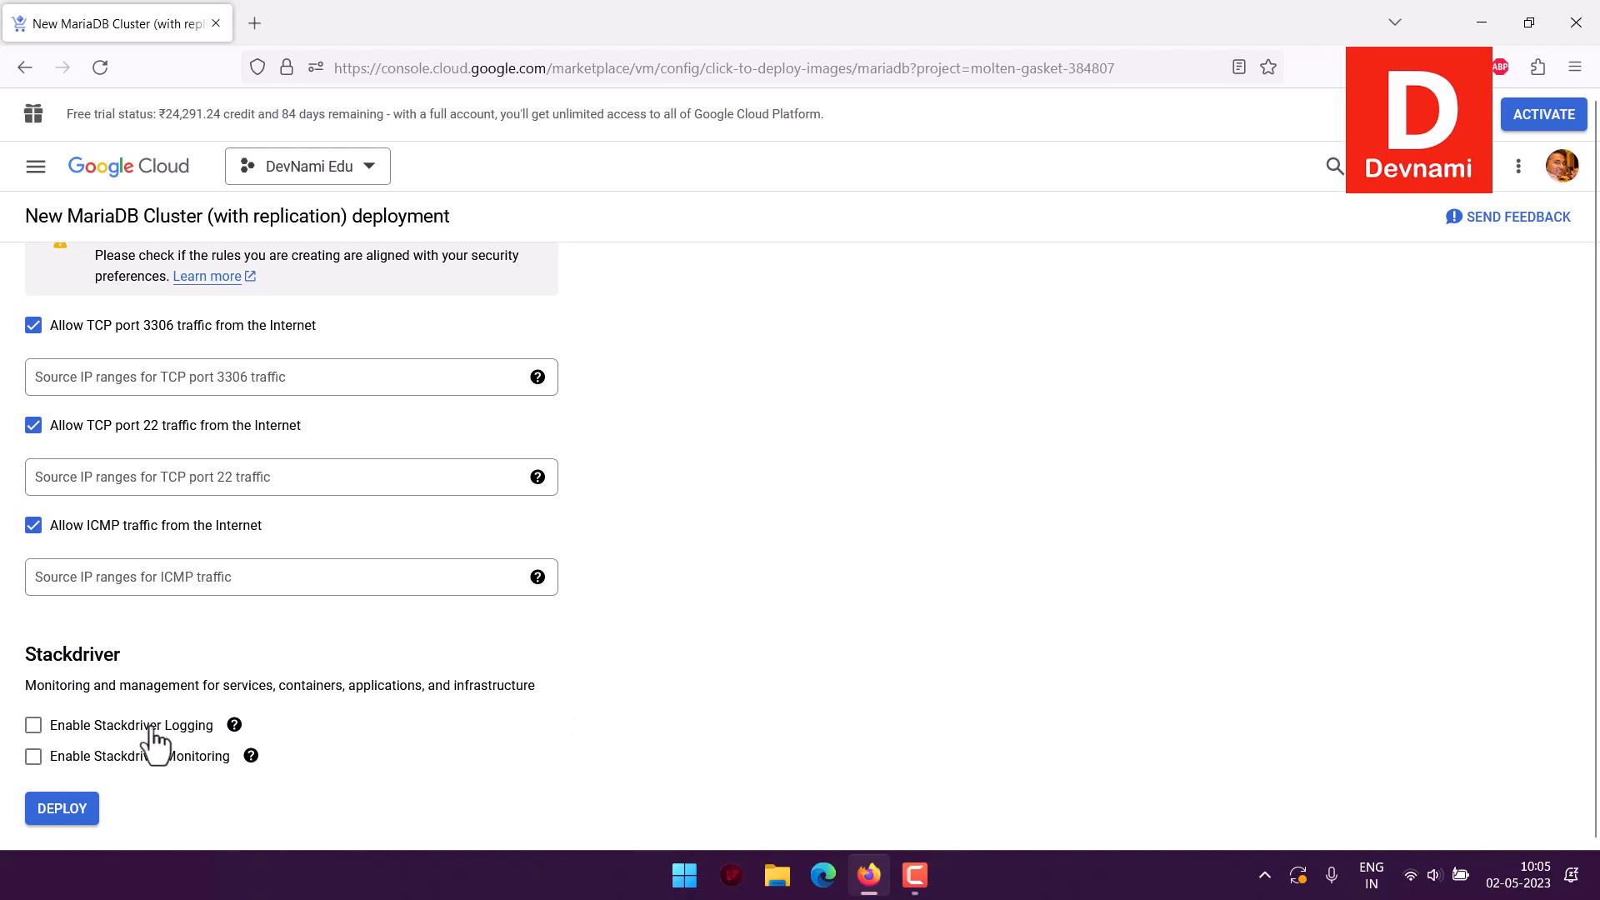
{"action": "scroll", "coordinate": [8, 625], "scroll_direction": "up", "scroll_amount": 5}
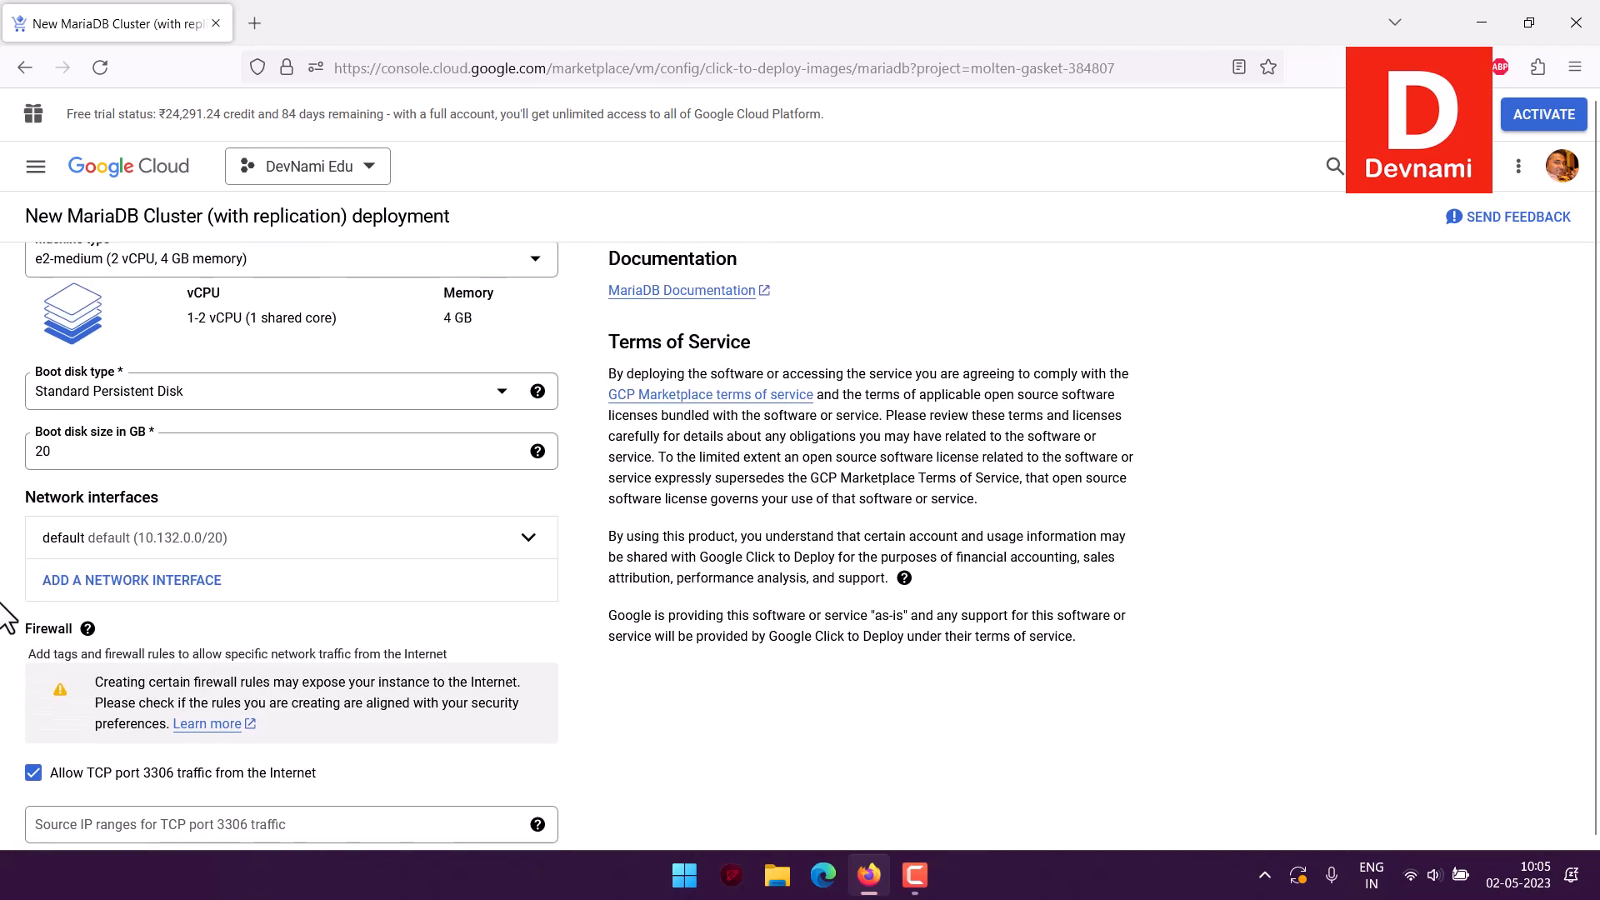
{"action": "scroll", "coordinate": [3, 604], "scroll_direction": "up", "scroll_amount": 7}
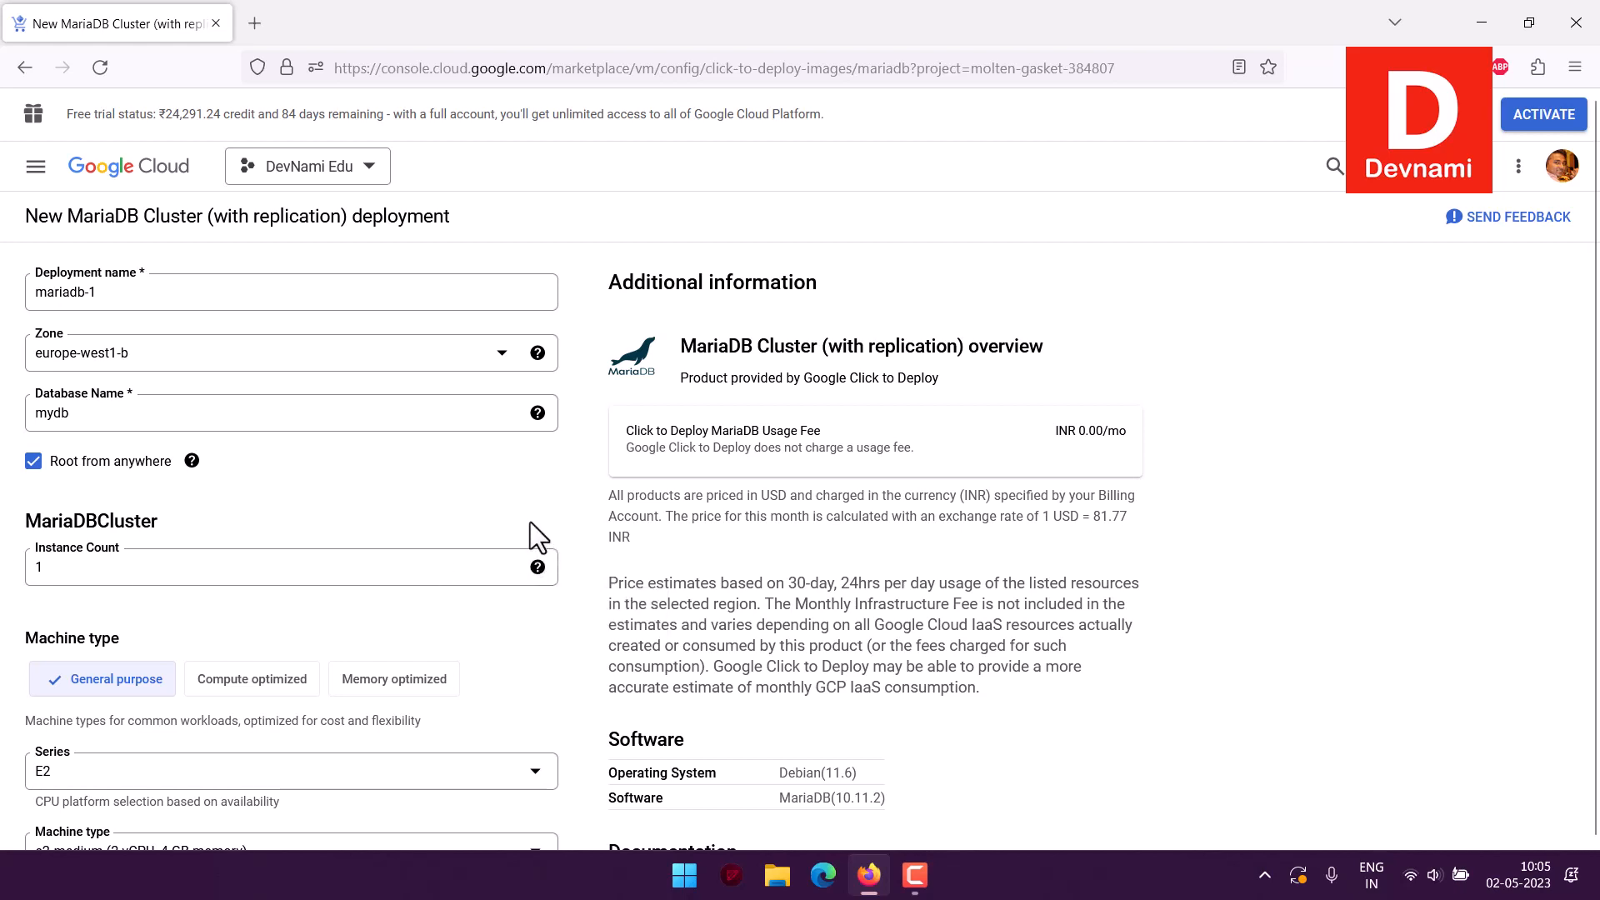
Check the operating system and MariaDB versions listed in the deployment's software information.
{"action": "scroll", "coordinate": [829, 537], "scroll_direction": "down", "scroll_amount": 3}
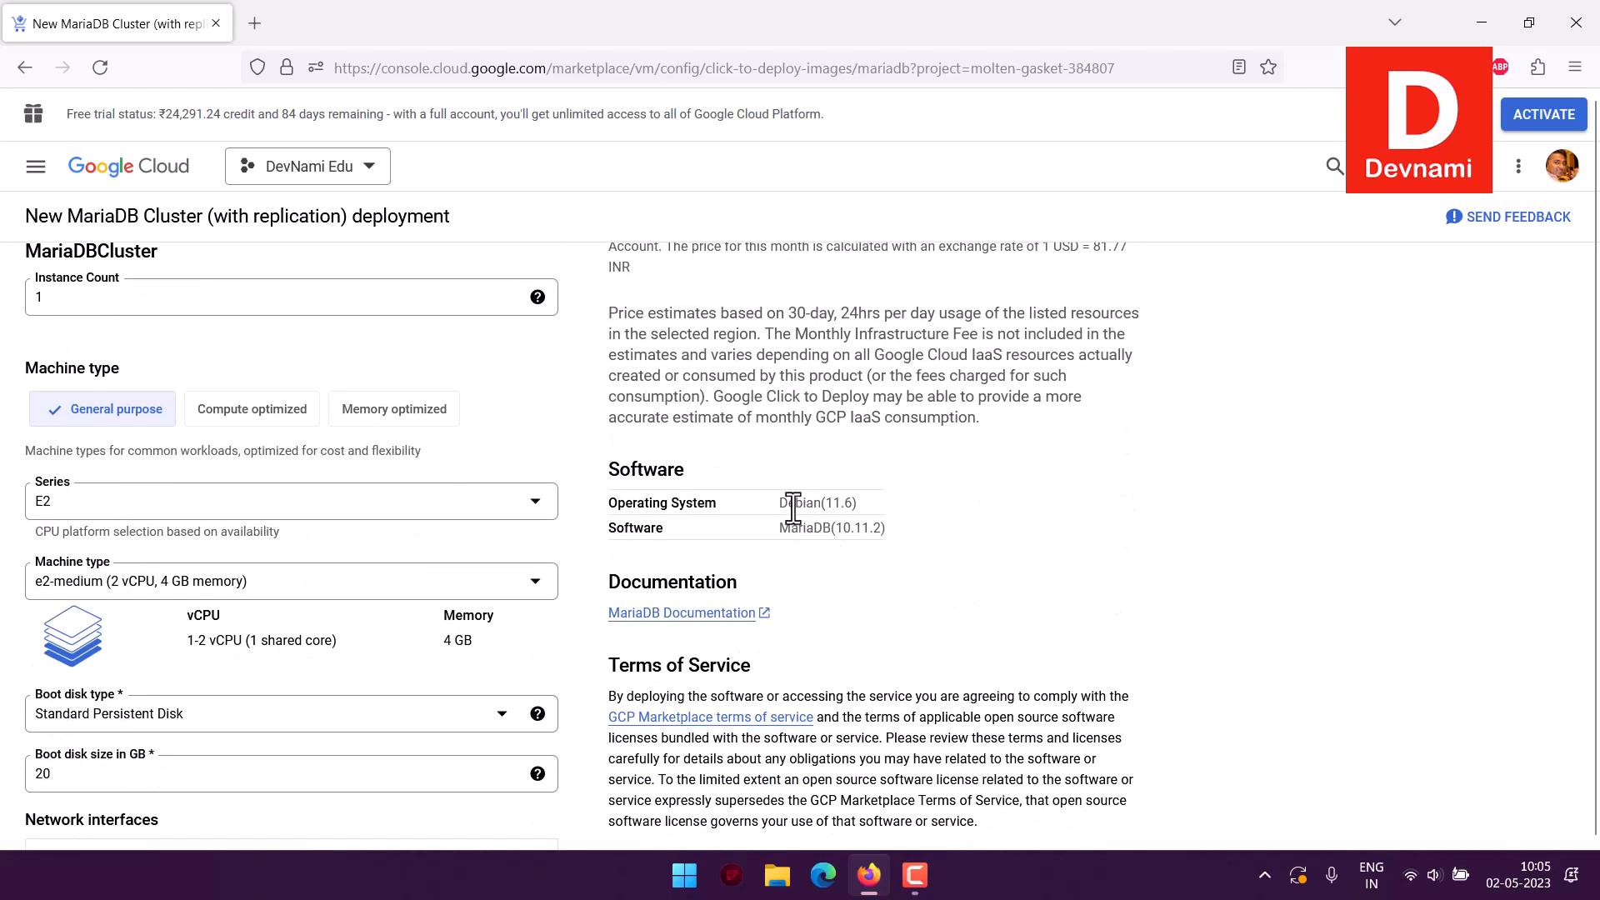
{"action": "mouse_move", "coordinate": [883, 507]}
{"action": "left_mouse_down"}
{"action": "mouse_move", "coordinate": [614, 492]}
{"action": "mouse_move", "coordinate": [910, 527]}
{"action": "mouse_move", "coordinate": [893, 498]}
{"action": "left_mouse_up"}
{"action": "left_click", "coordinate": [824, 506]}
{"action": "left_click", "coordinate": [893, 496]}
{"action": "left_click_drag", "start_coordinate": [787, 527], "coordinate": [750, 502]}
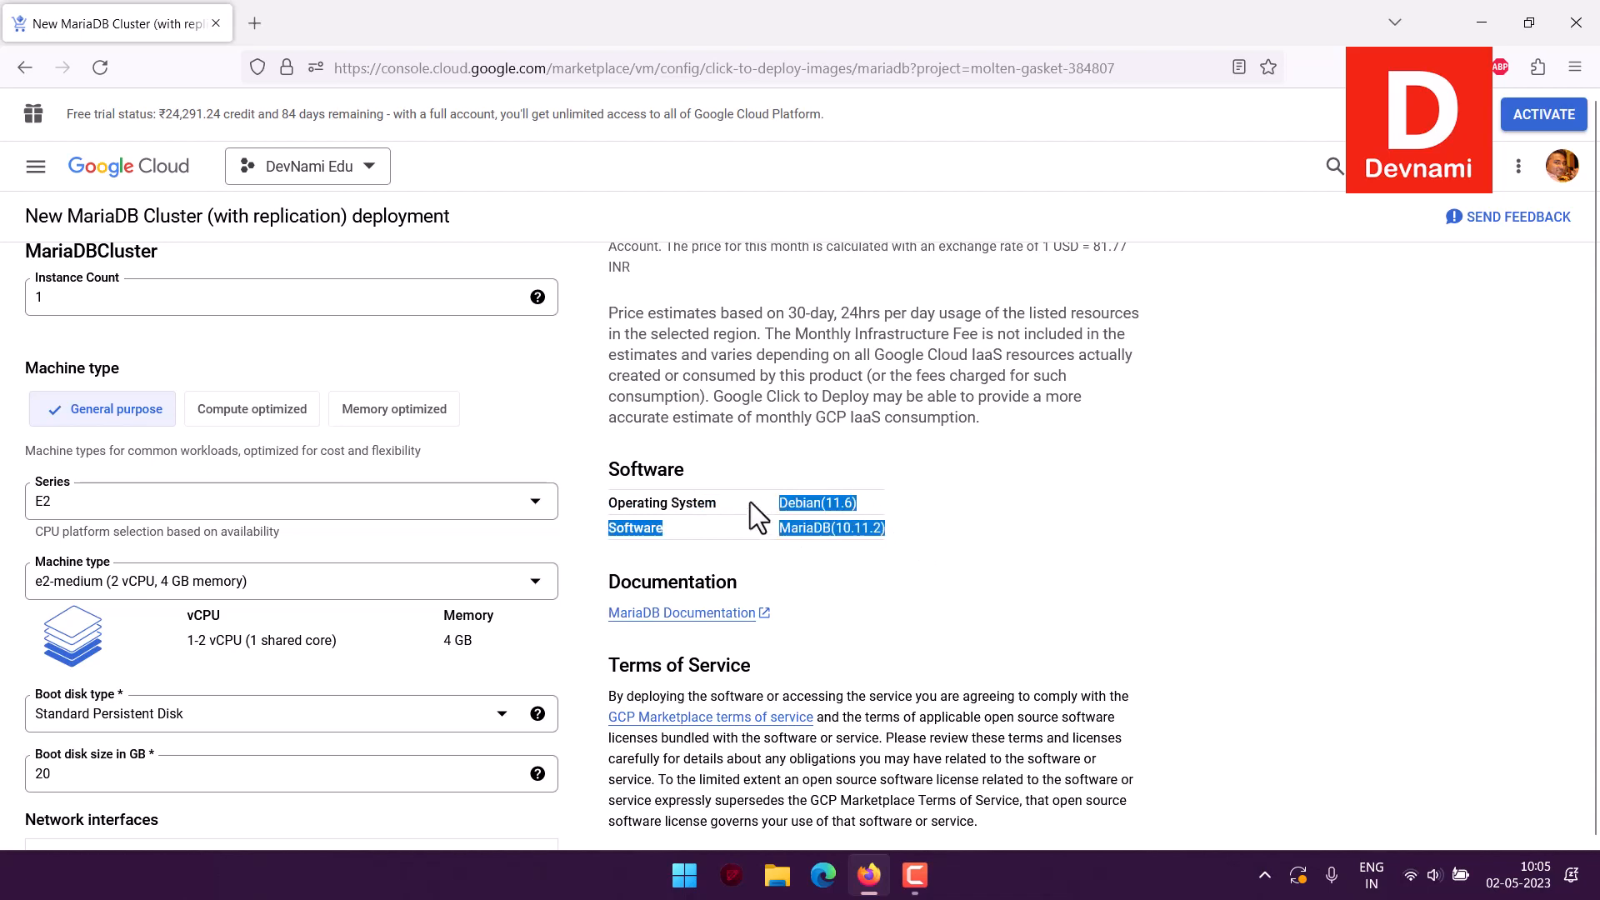
{"action": "left_click", "coordinate": [750, 502]}
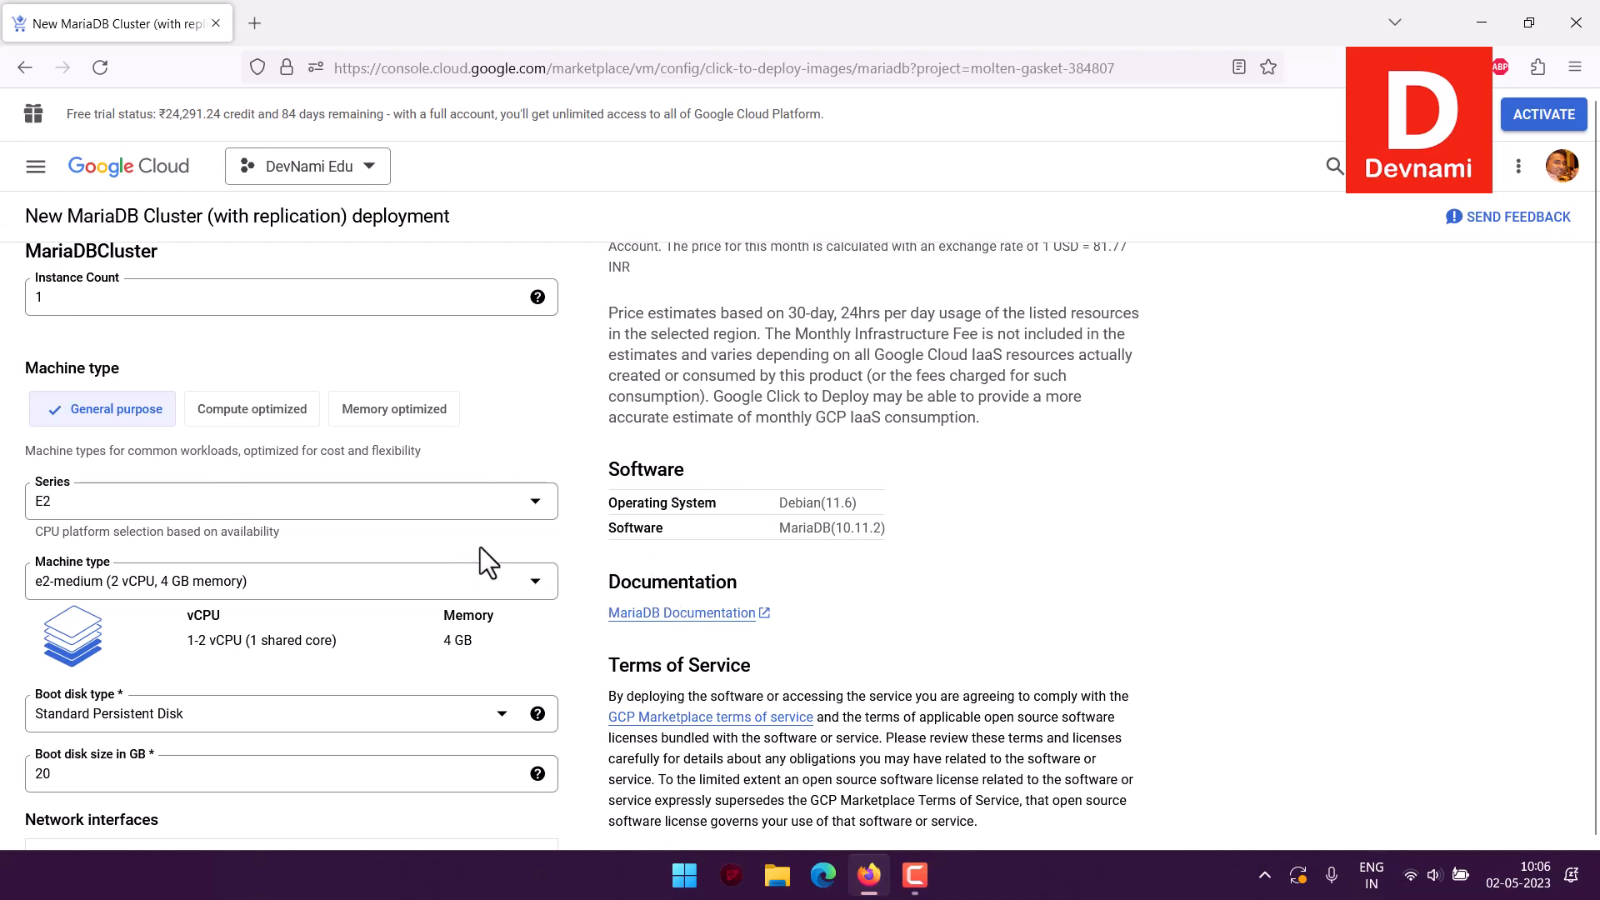
Deploy the configured MariaDB cluster.
{"action": "scroll", "coordinate": [368, 488], "scroll_direction": "up", "scroll_amount": 3}
{"action": "scroll", "coordinate": [368, 487], "scroll_direction": "down", "scroll_amount": 15}
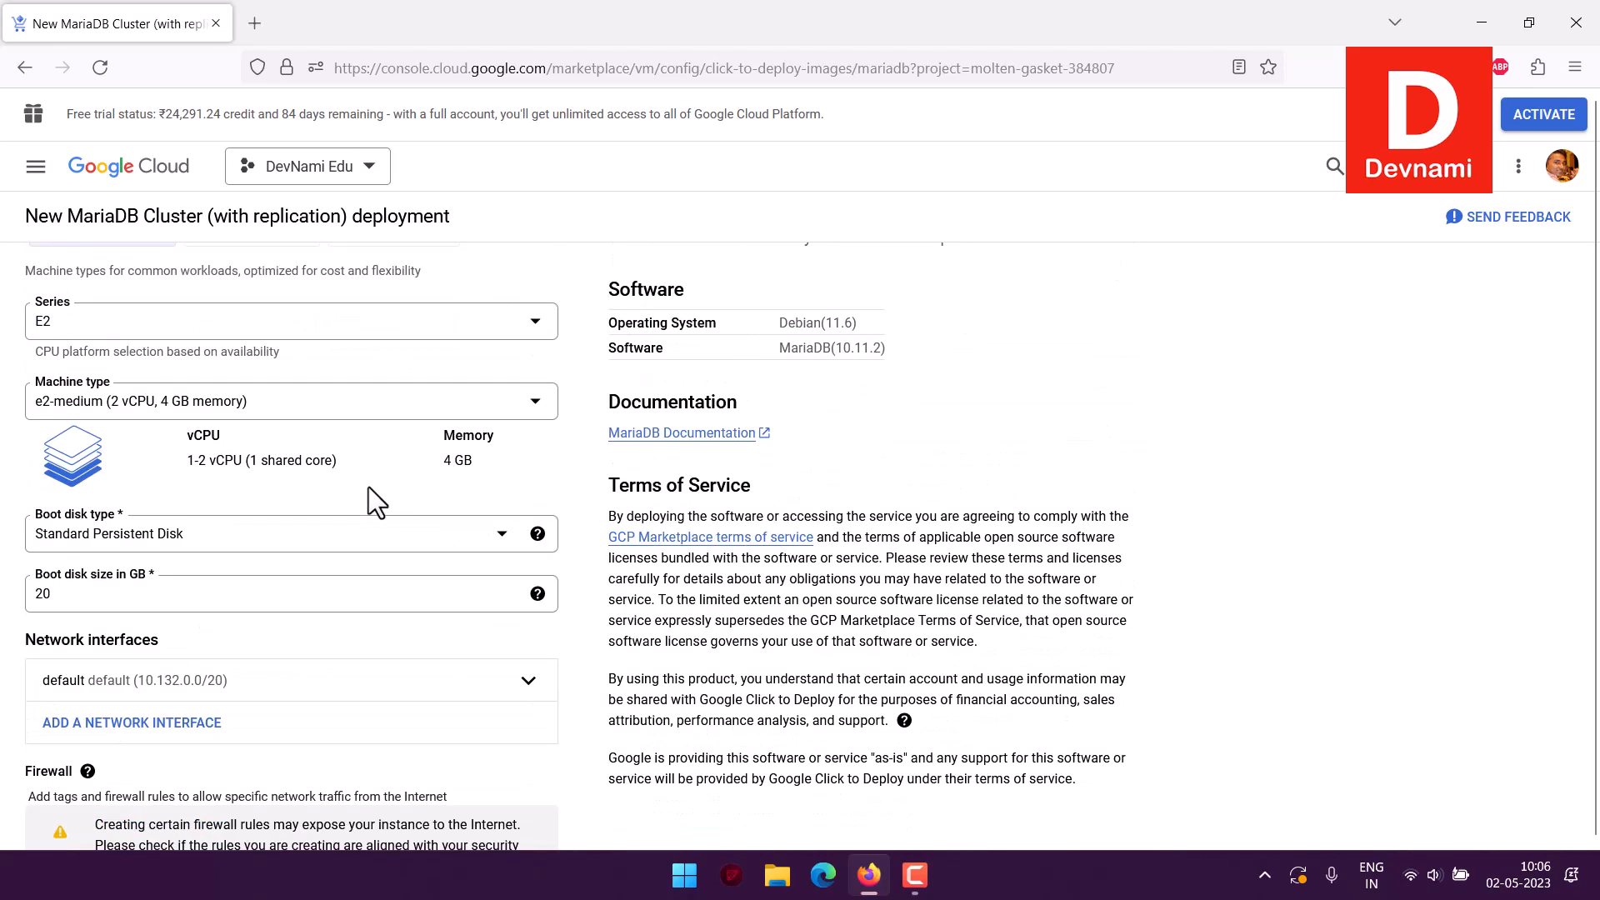
{"action": "left_click", "coordinate": [57, 813]}
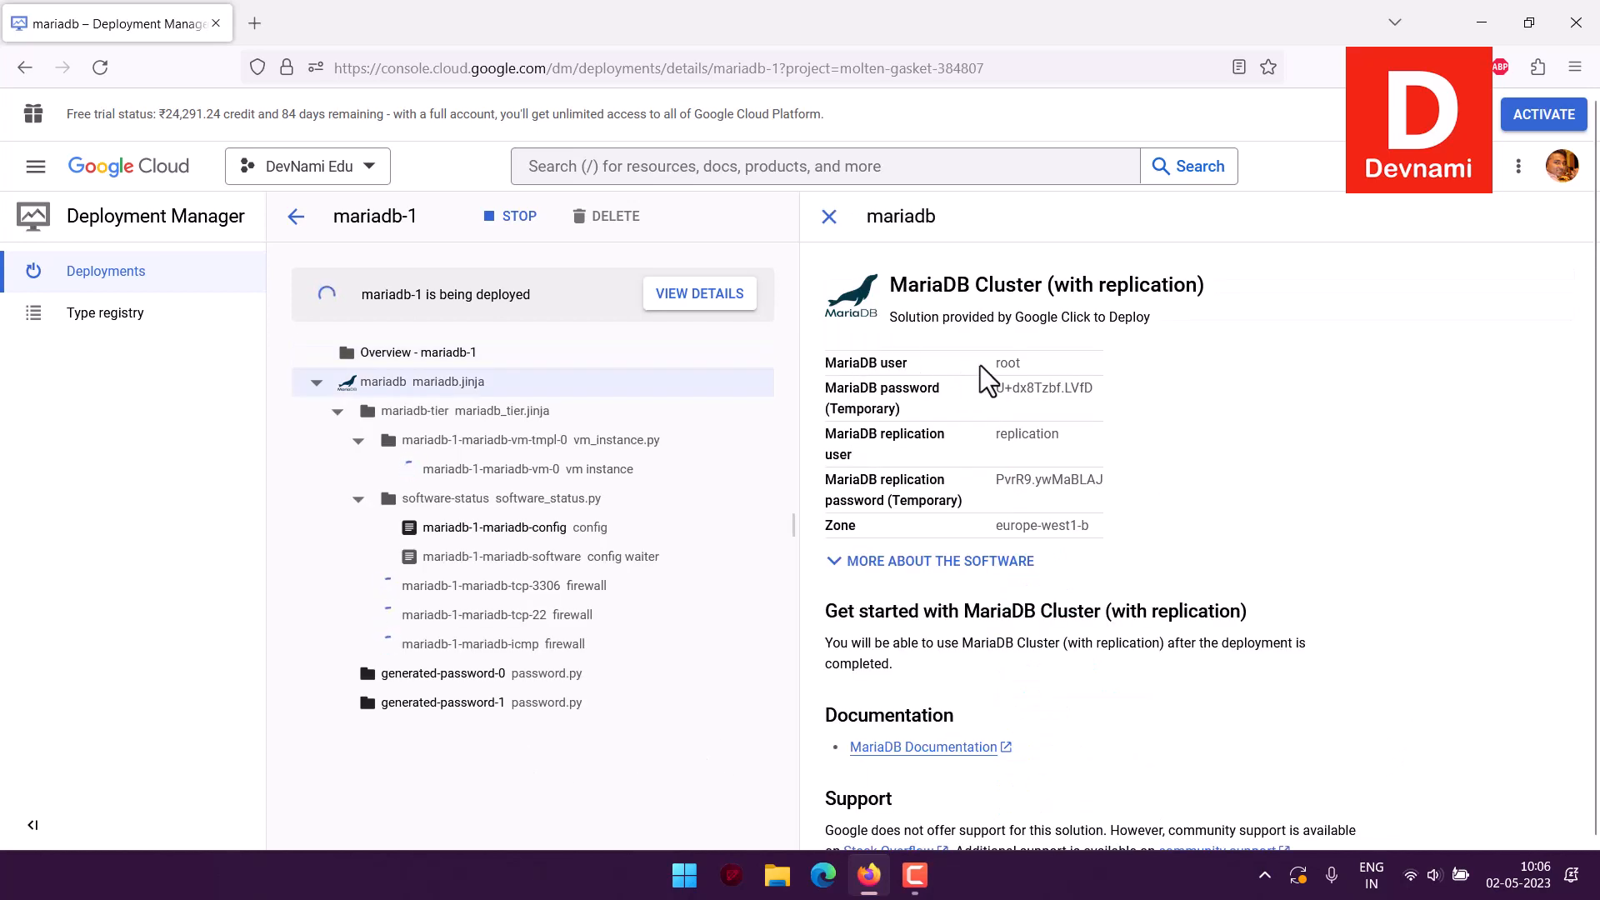
Inspect the MariaDB root user's temporary password and the remaining solution details of the mariadb-1 deployment.
{"action": "left_click_drag", "start_coordinate": [980, 365], "coordinate": [1097, 388]}
{"action": "left_click", "coordinate": [1009, 392]}
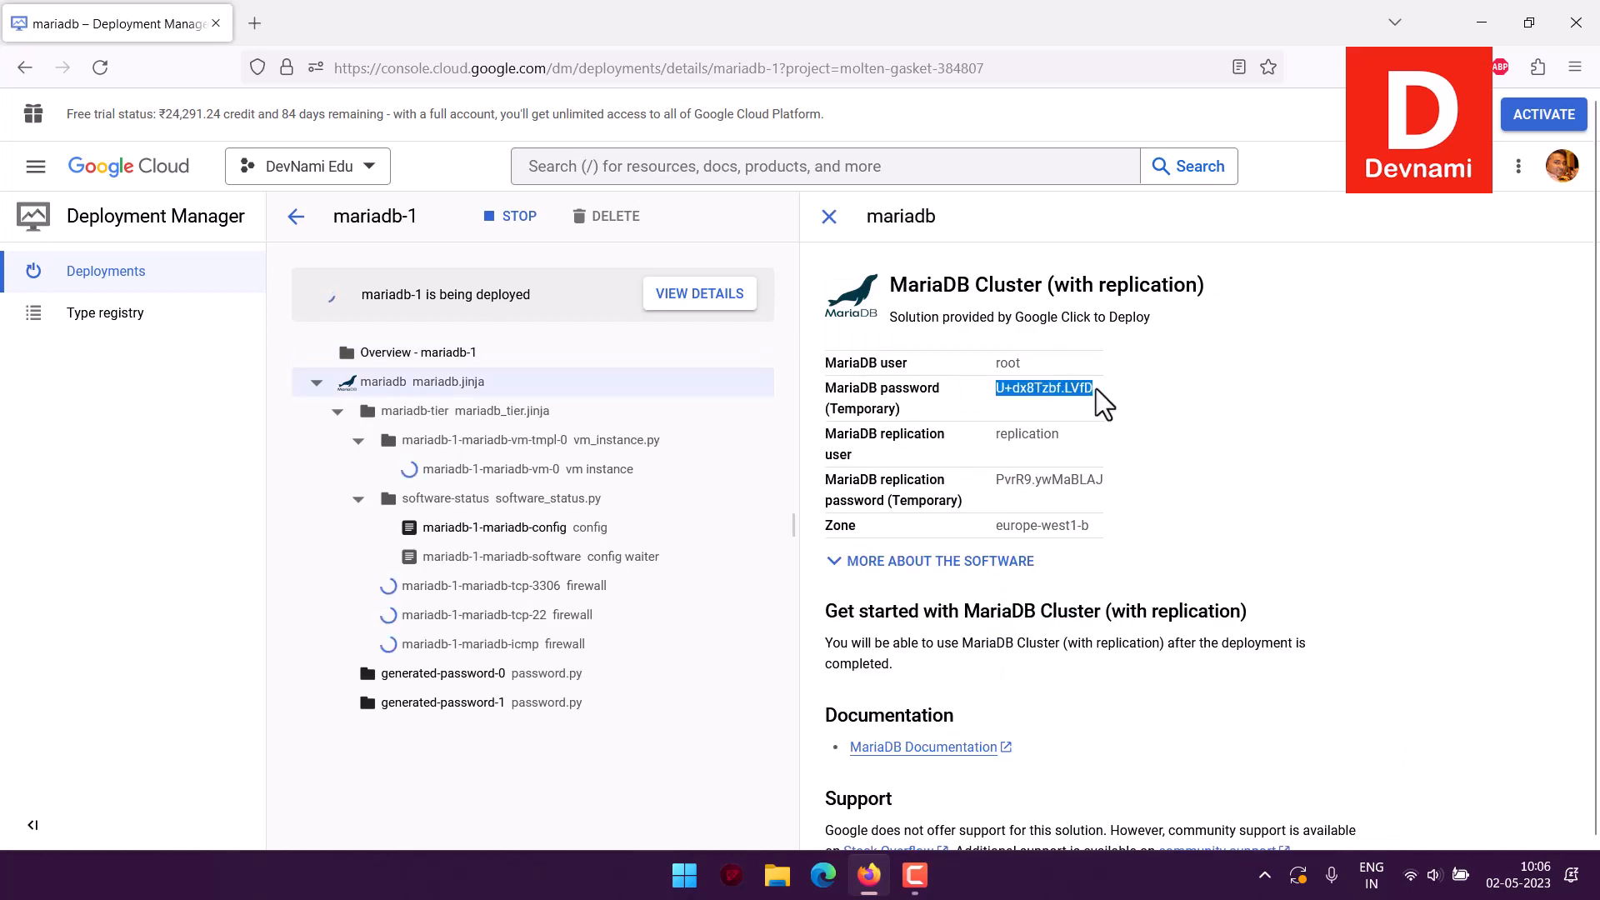
{"action": "left_click", "coordinate": [1097, 388]}
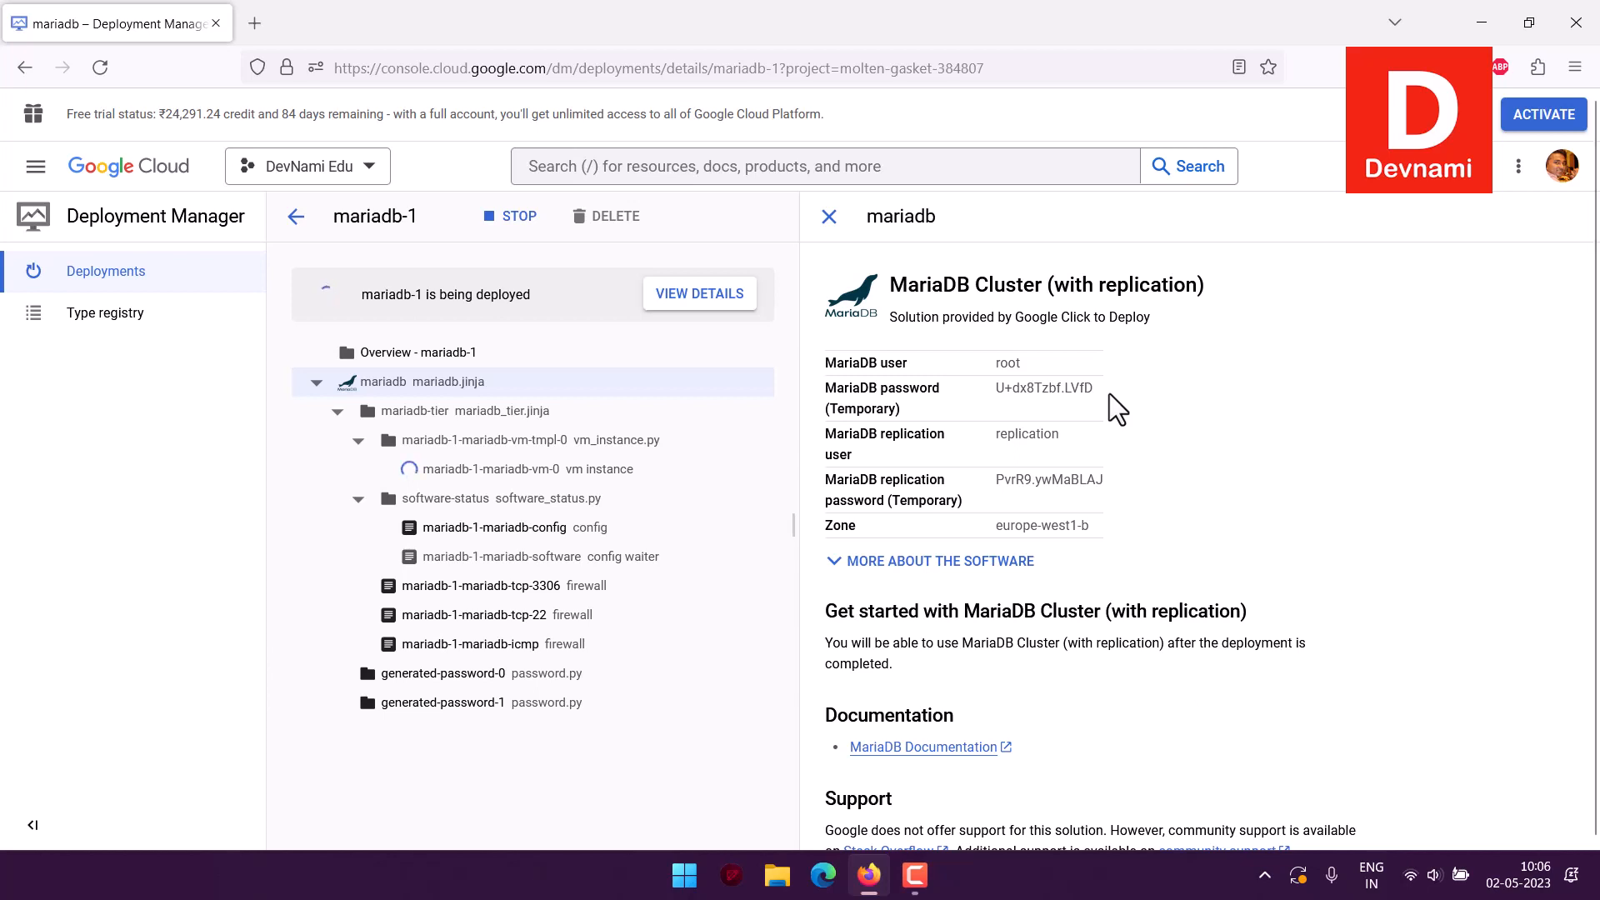
{"action": "scroll", "coordinate": [1328, 448], "scroll_direction": "down", "scroll_amount": 2}
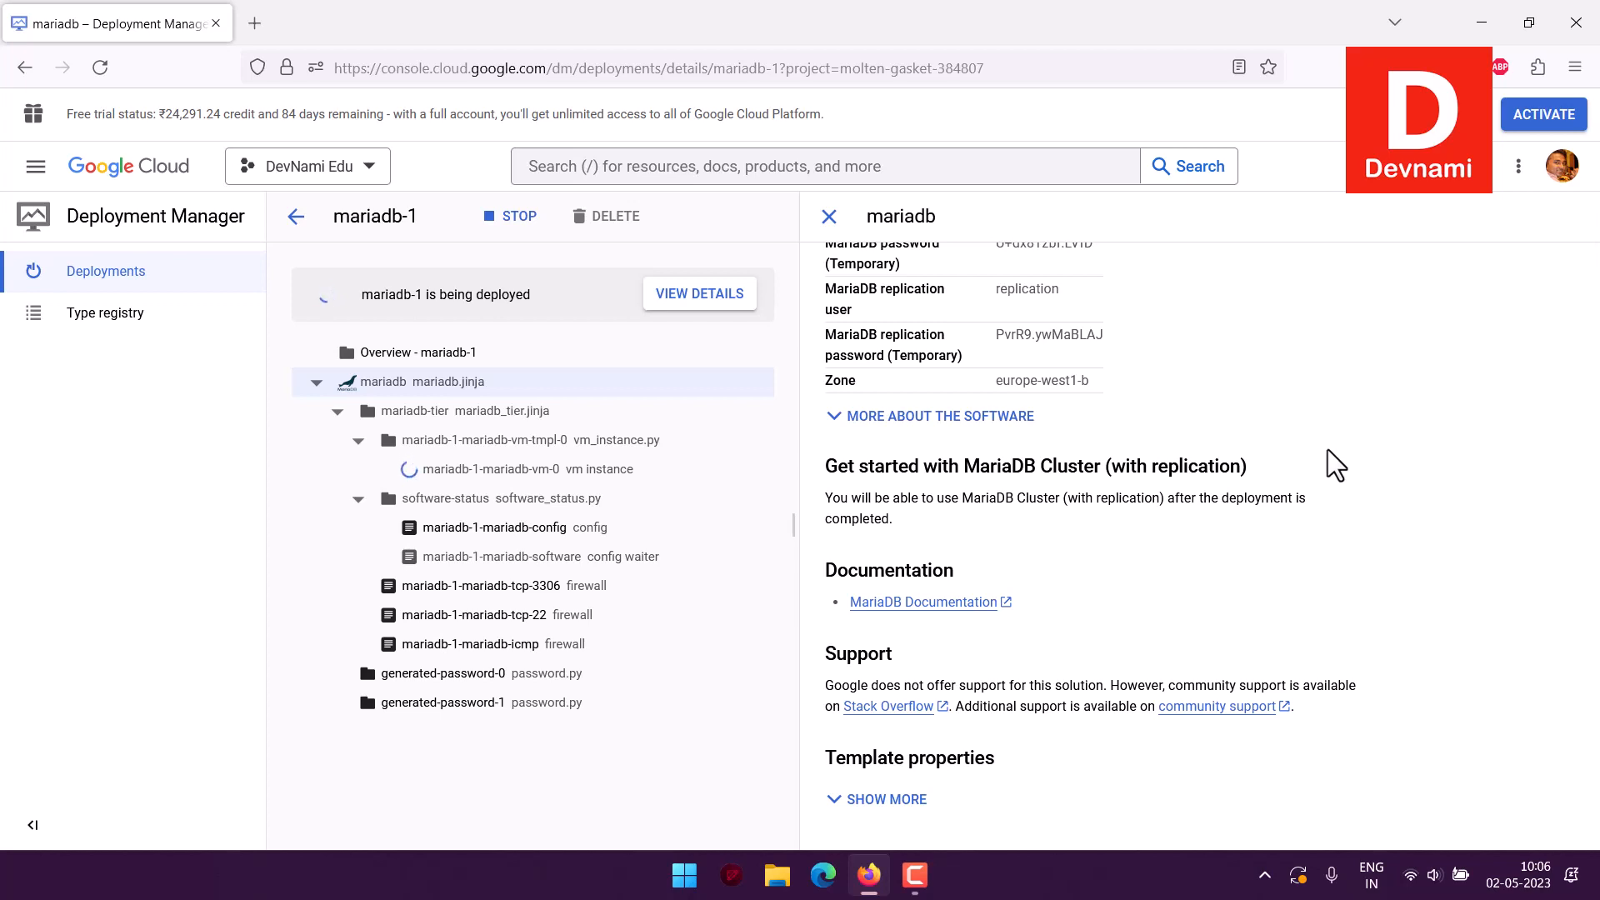
{"action": "scroll", "coordinate": [1328, 449], "scroll_direction": "up", "scroll_amount": 2}
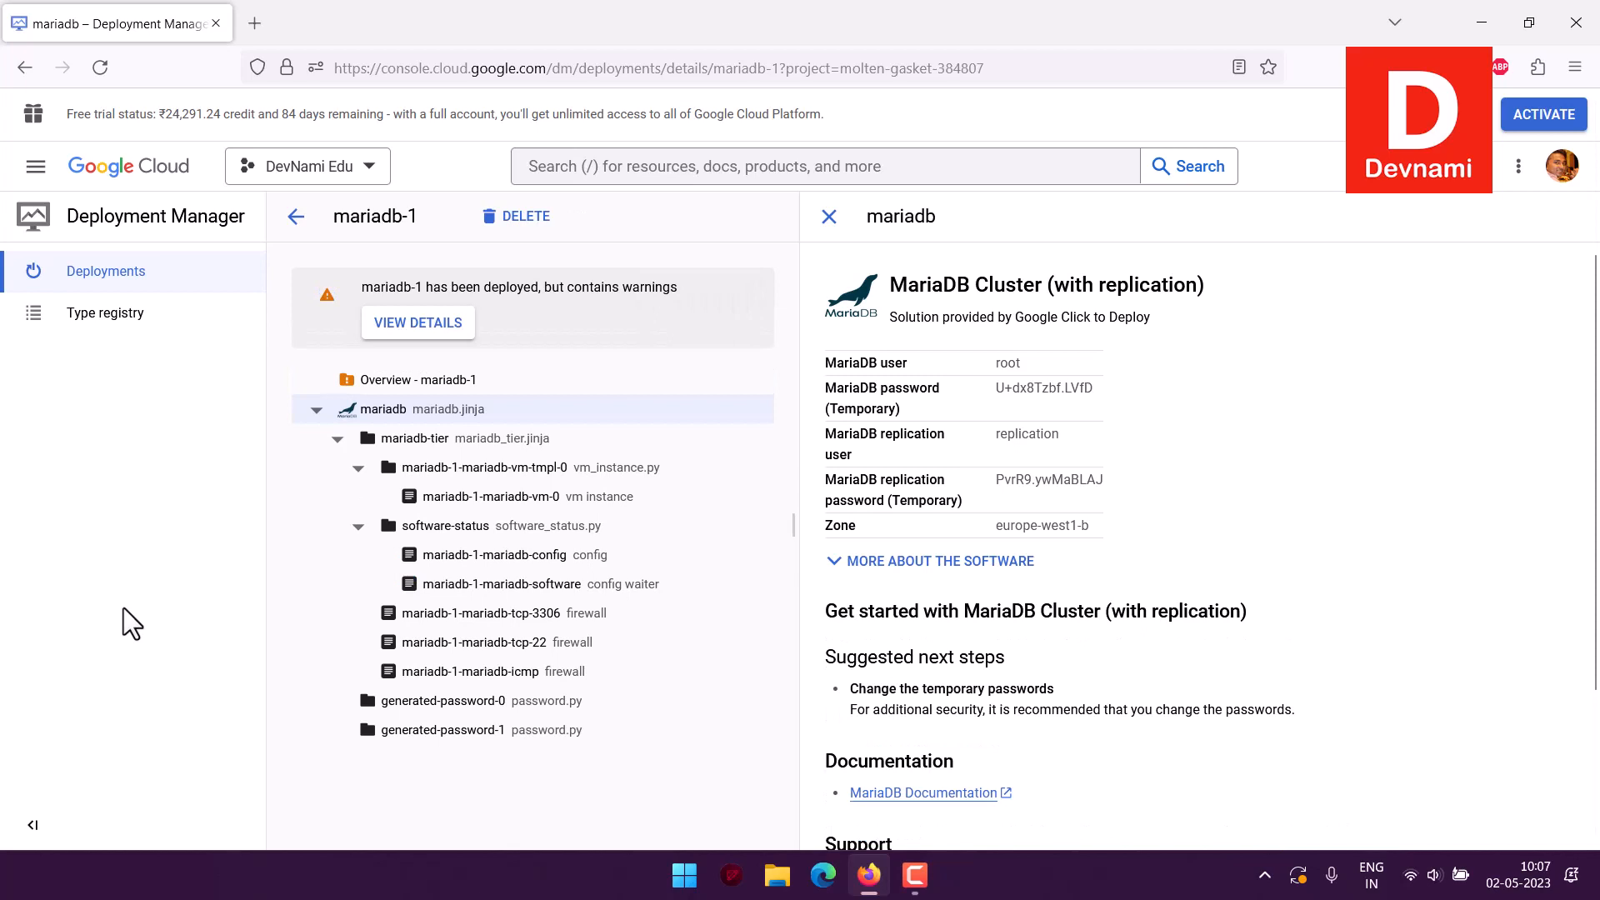
Open the Google Cloud console in a new browser tab and go to the Compute Engine VM instances list.
{"action": "right_click", "coordinate": [150, 162]}
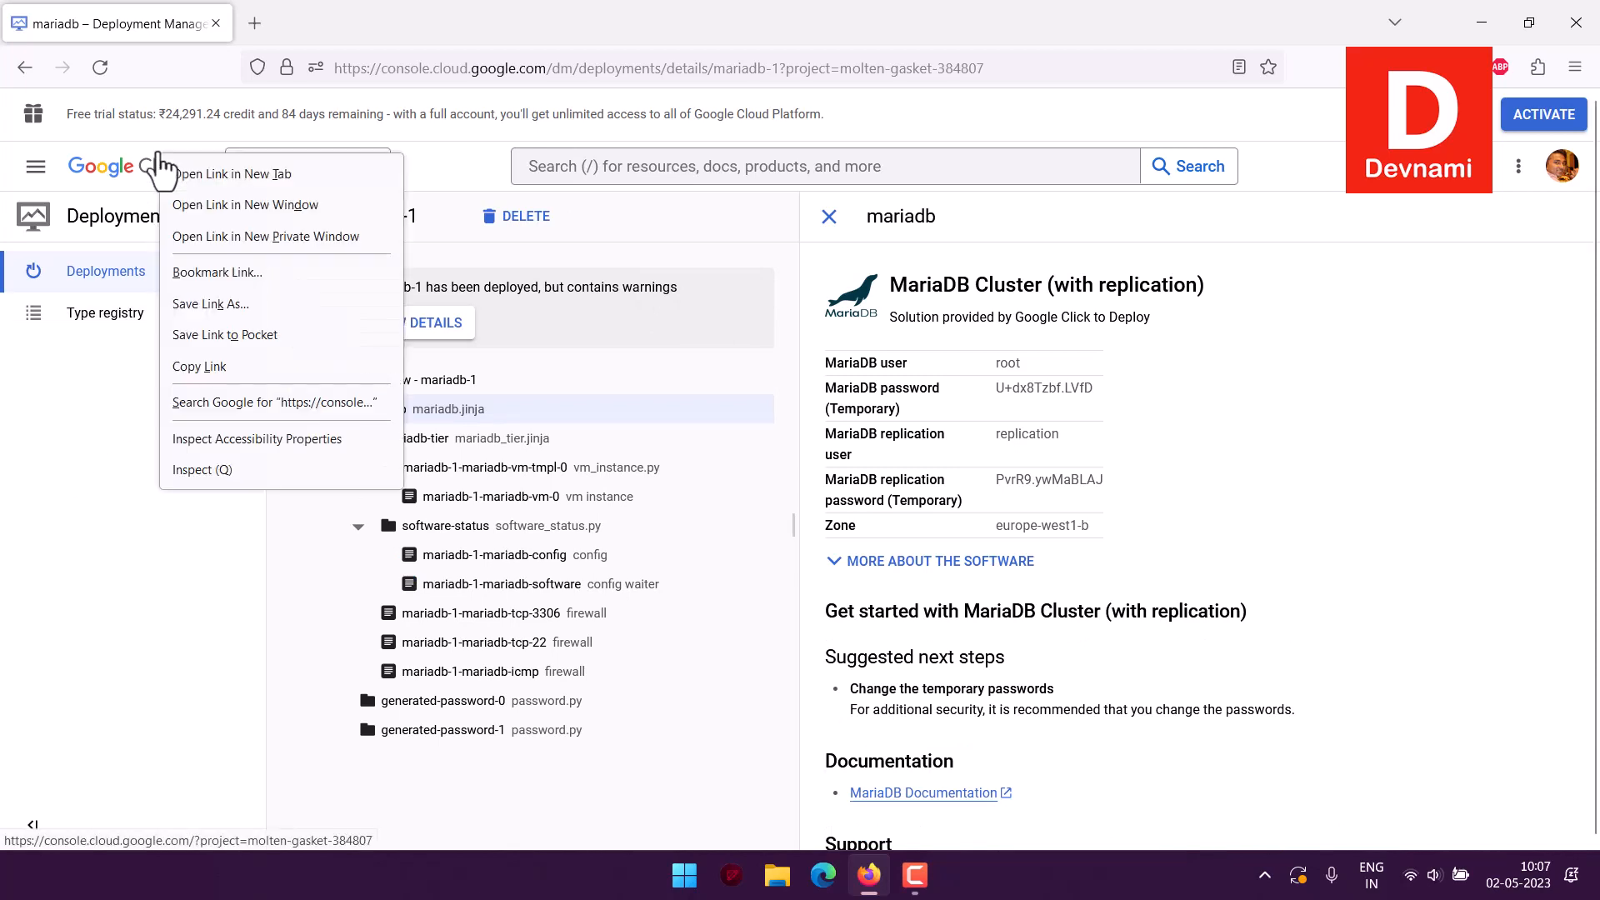
{"action": "left_click", "coordinate": [217, 174]}
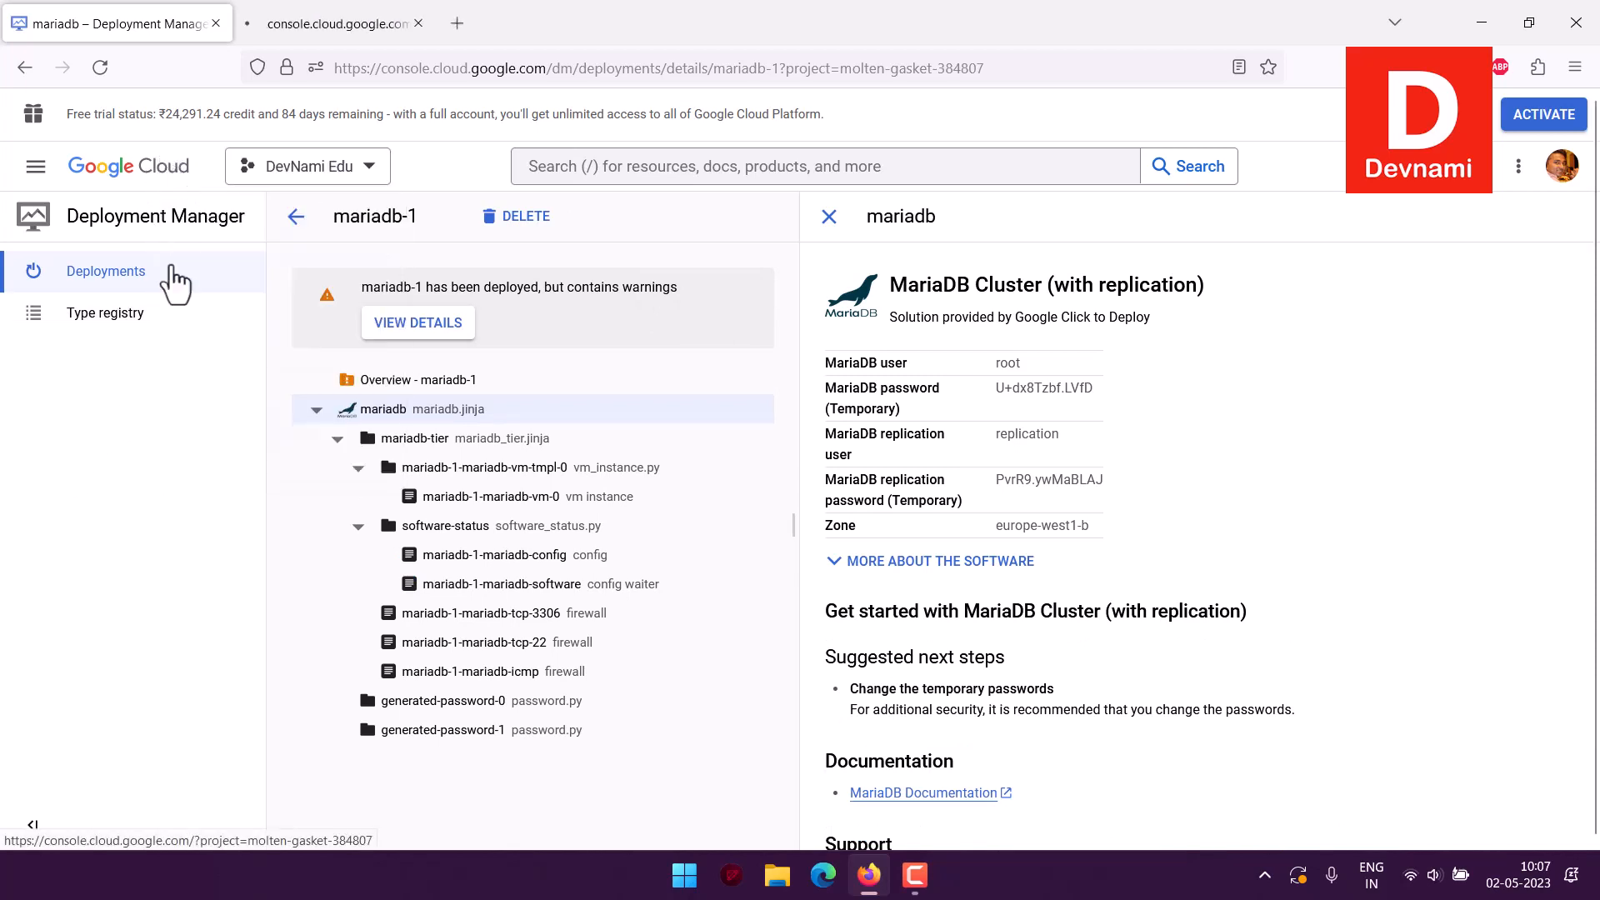
{"action": "left_click", "coordinate": [301, 21]}
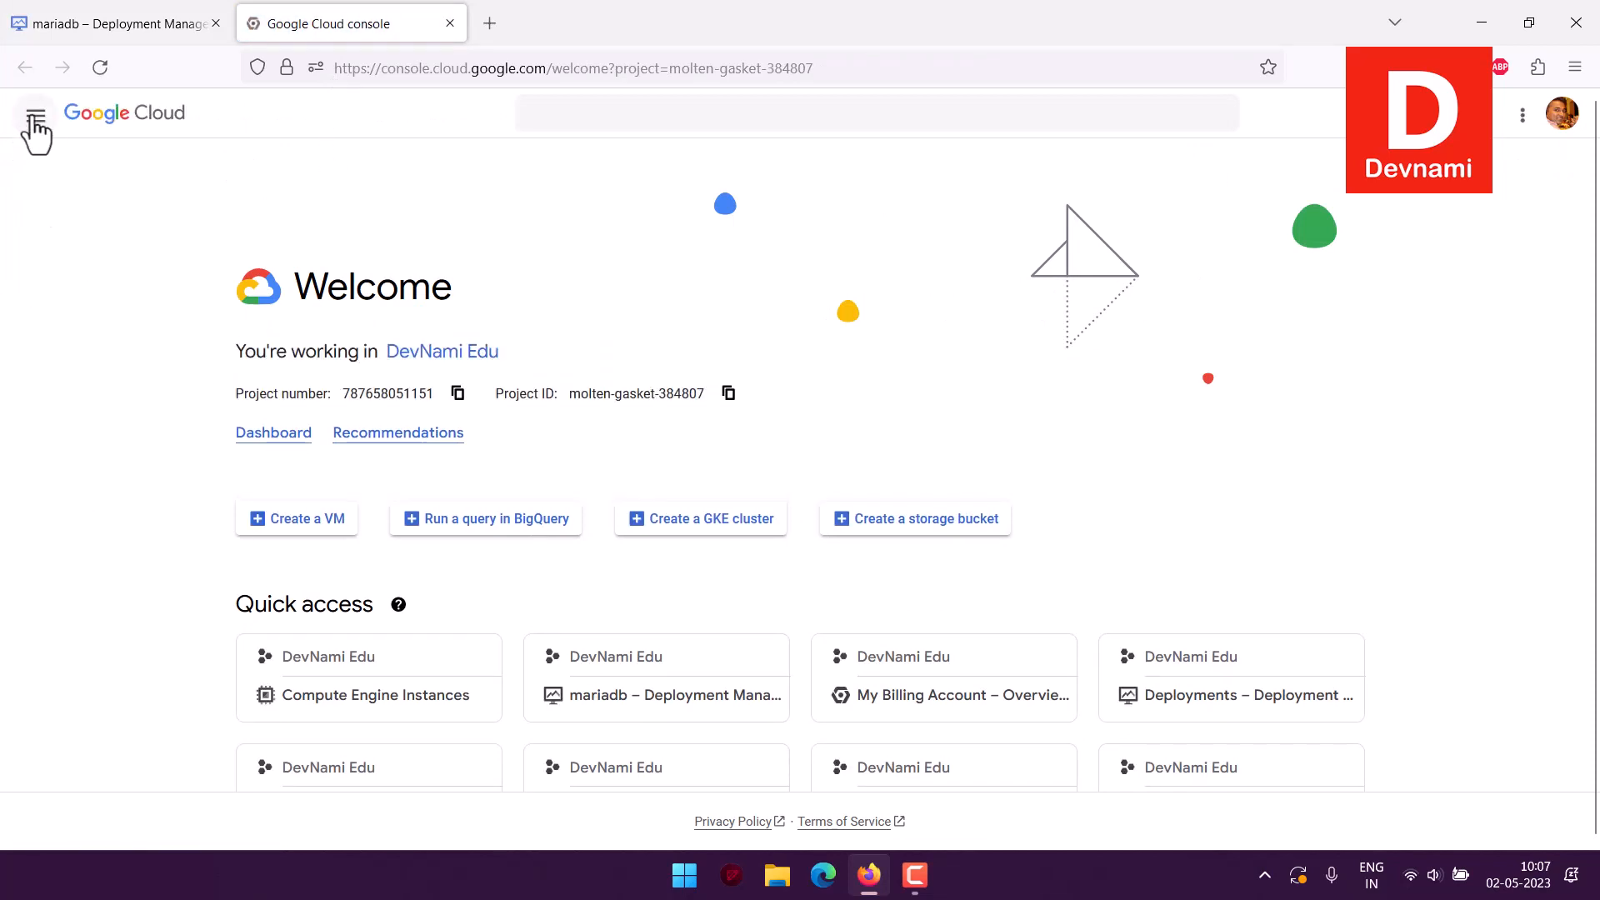
{"action": "left_click", "coordinate": [35, 117]}
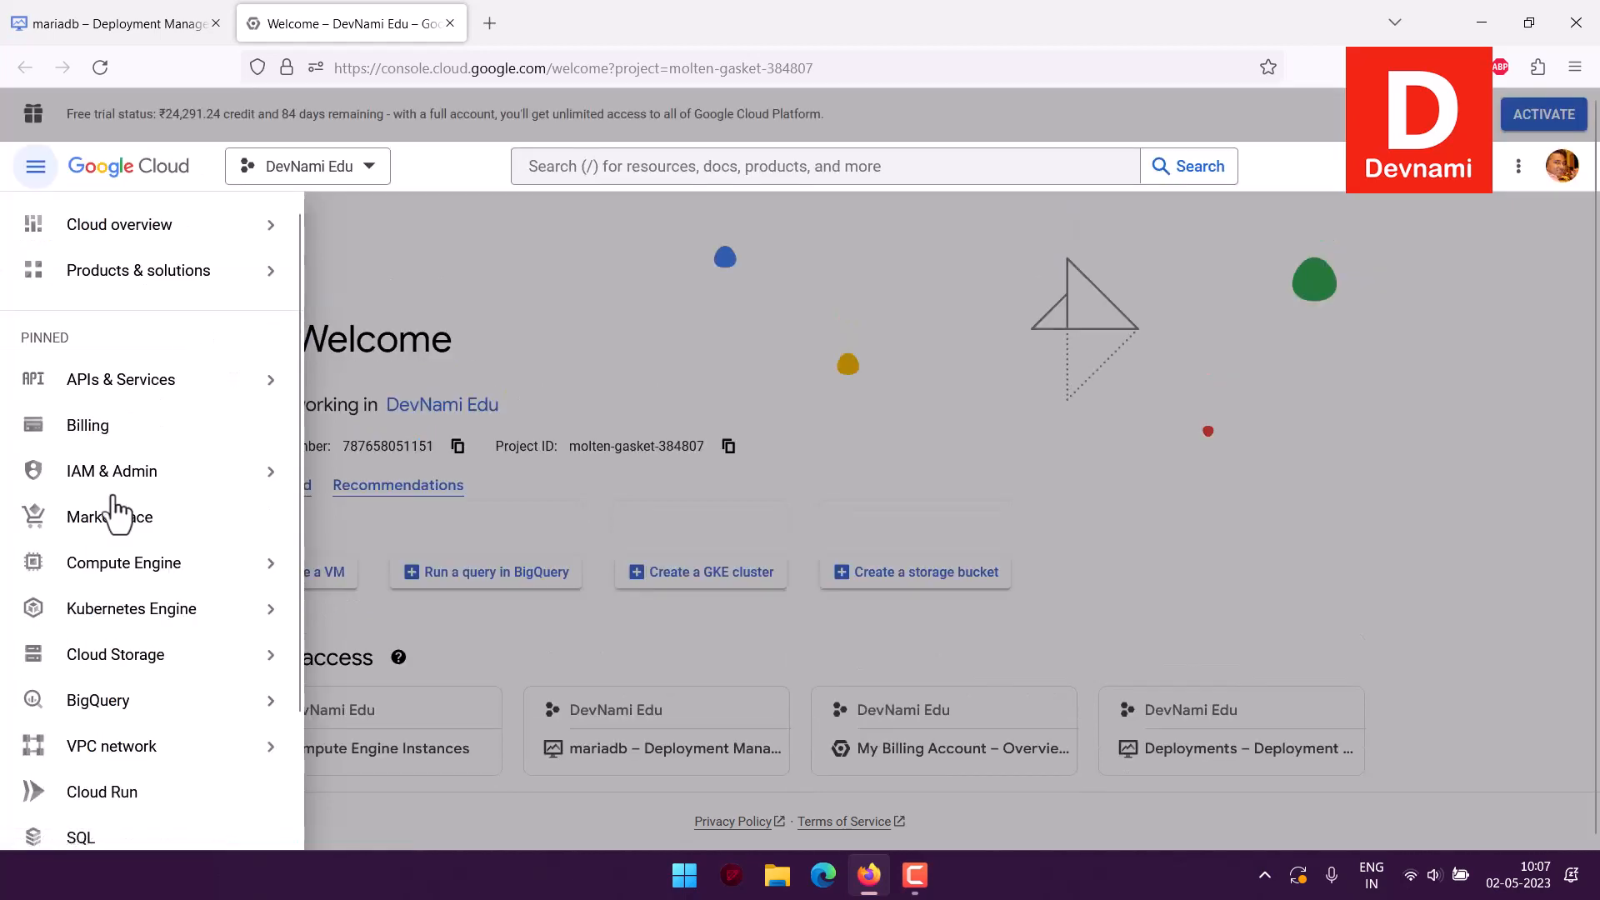
{"action": "mouse_move", "coordinate": [114, 575]}
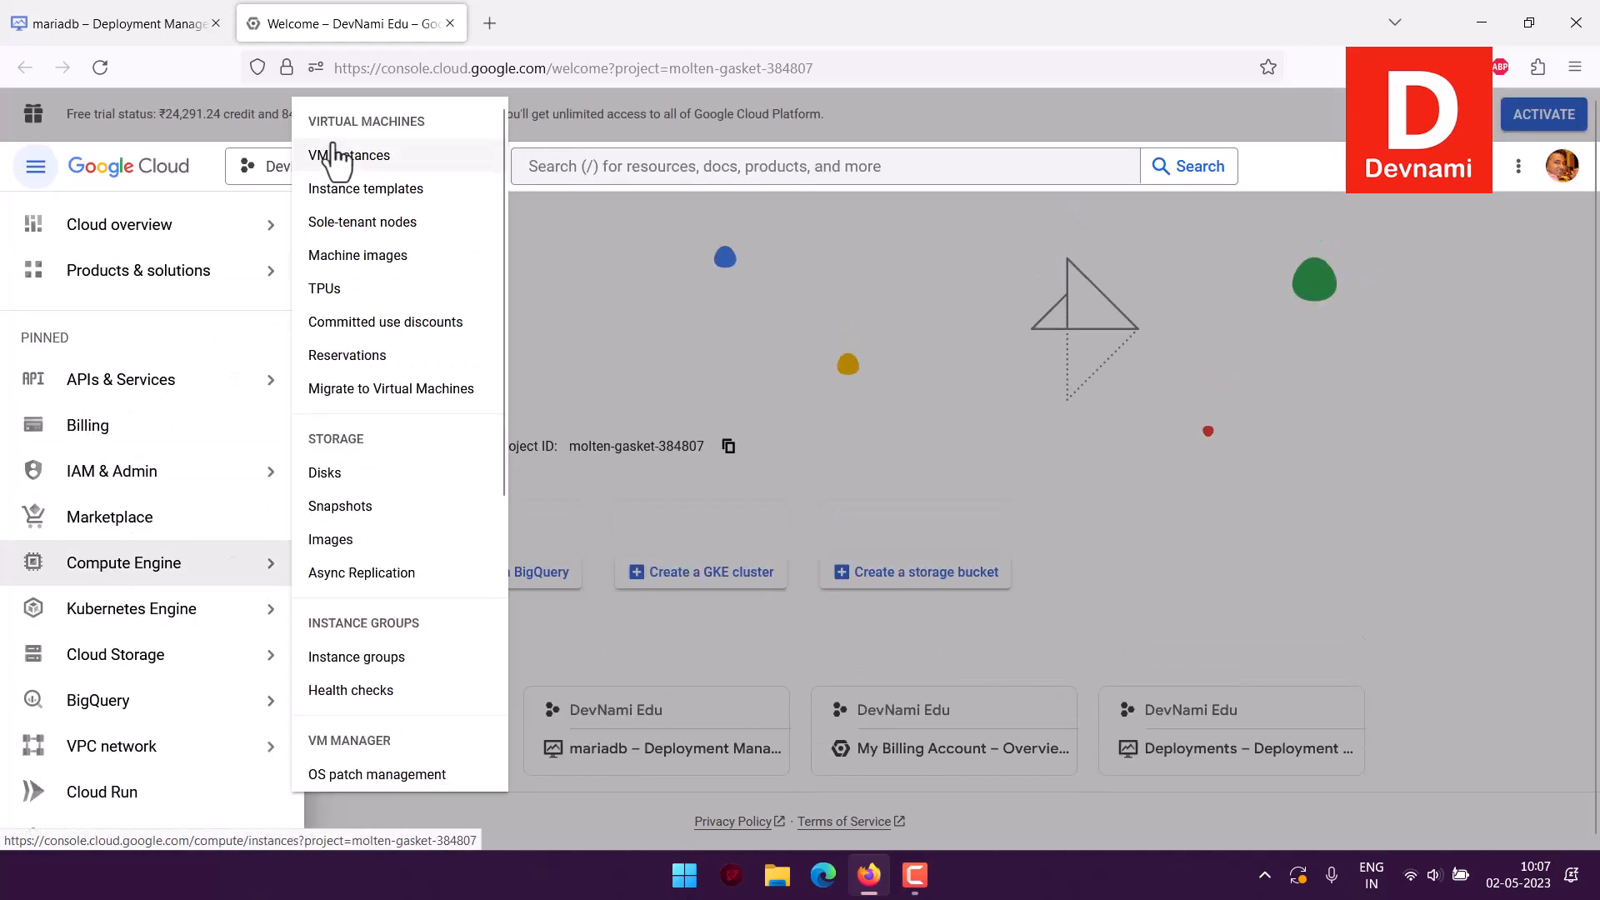
{"action": "left_click", "coordinate": [340, 157]}
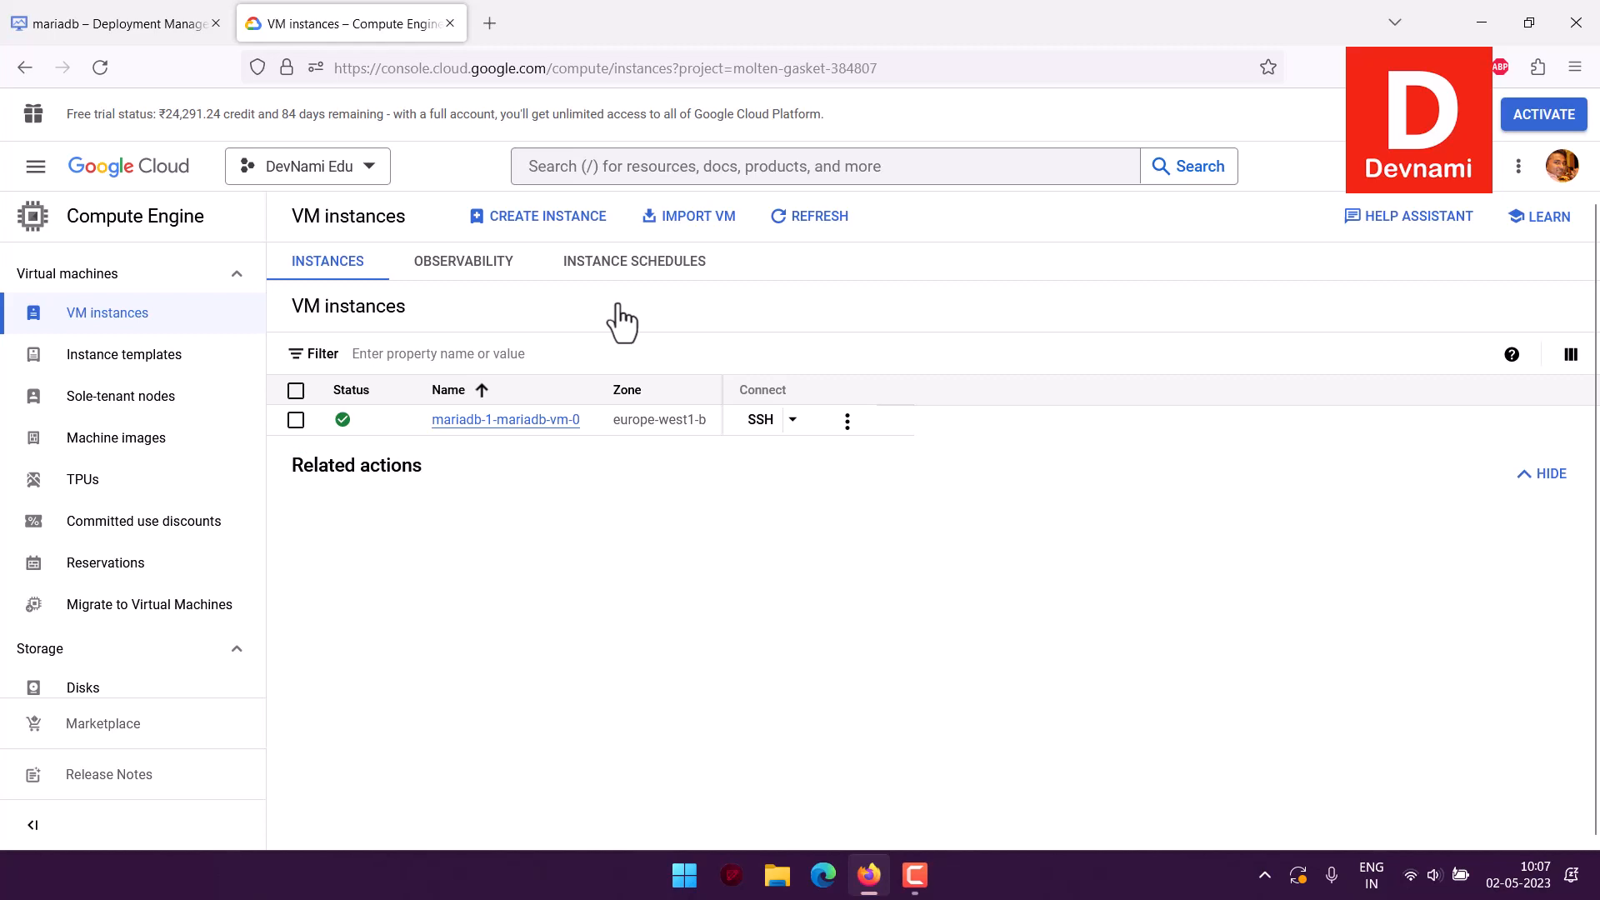
Open the details of the mariadb-1-mariadb-vm-0 instance and copy its external IP address.
{"action": "left_click", "coordinate": [521, 427]}
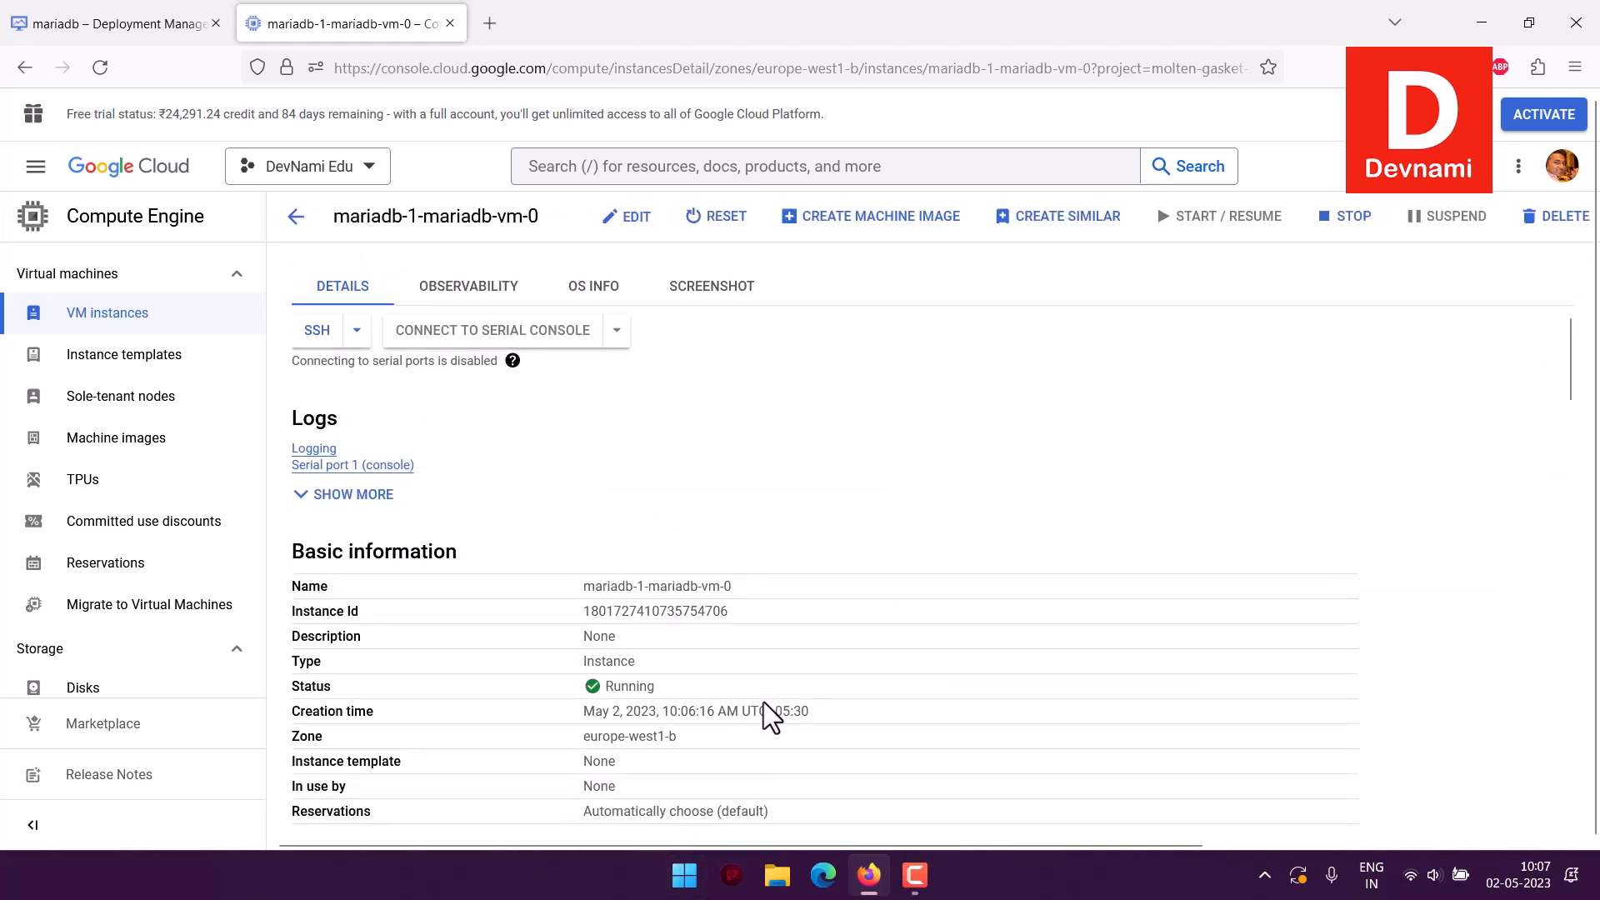
{"action": "scroll", "coordinate": [758, 642], "scroll_direction": "down", "scroll_amount": 5}
{"action": "scroll", "coordinate": [758, 642], "scroll_direction": "down", "scroll_amount": 15}
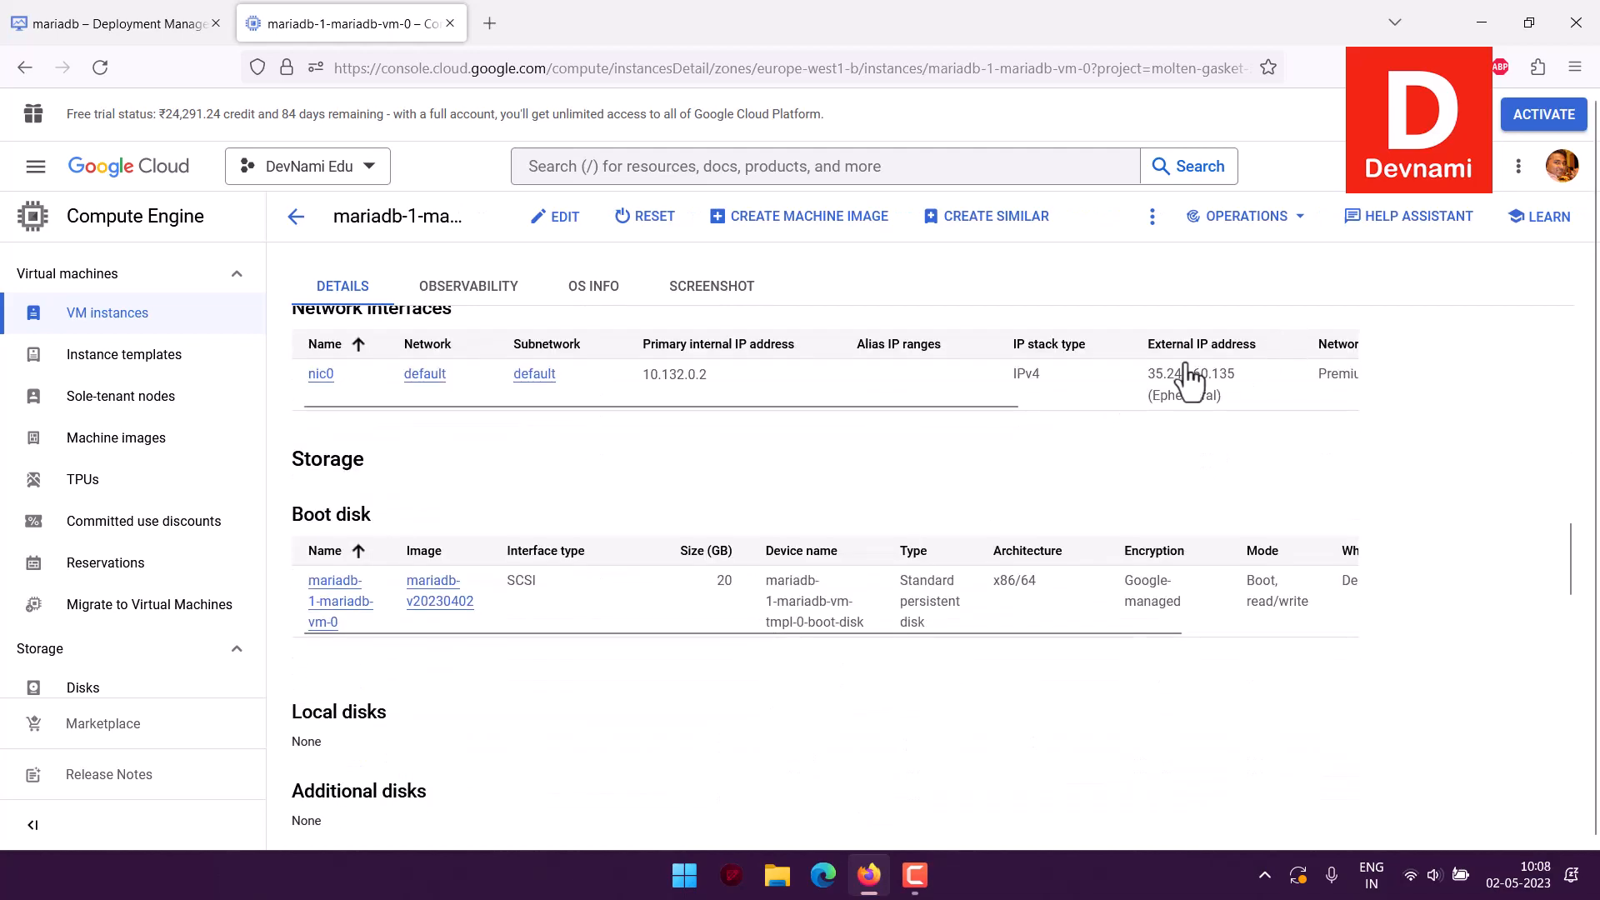
{"action": "left_click_drag", "start_coordinate": [1149, 374], "coordinate": [1241, 377]}
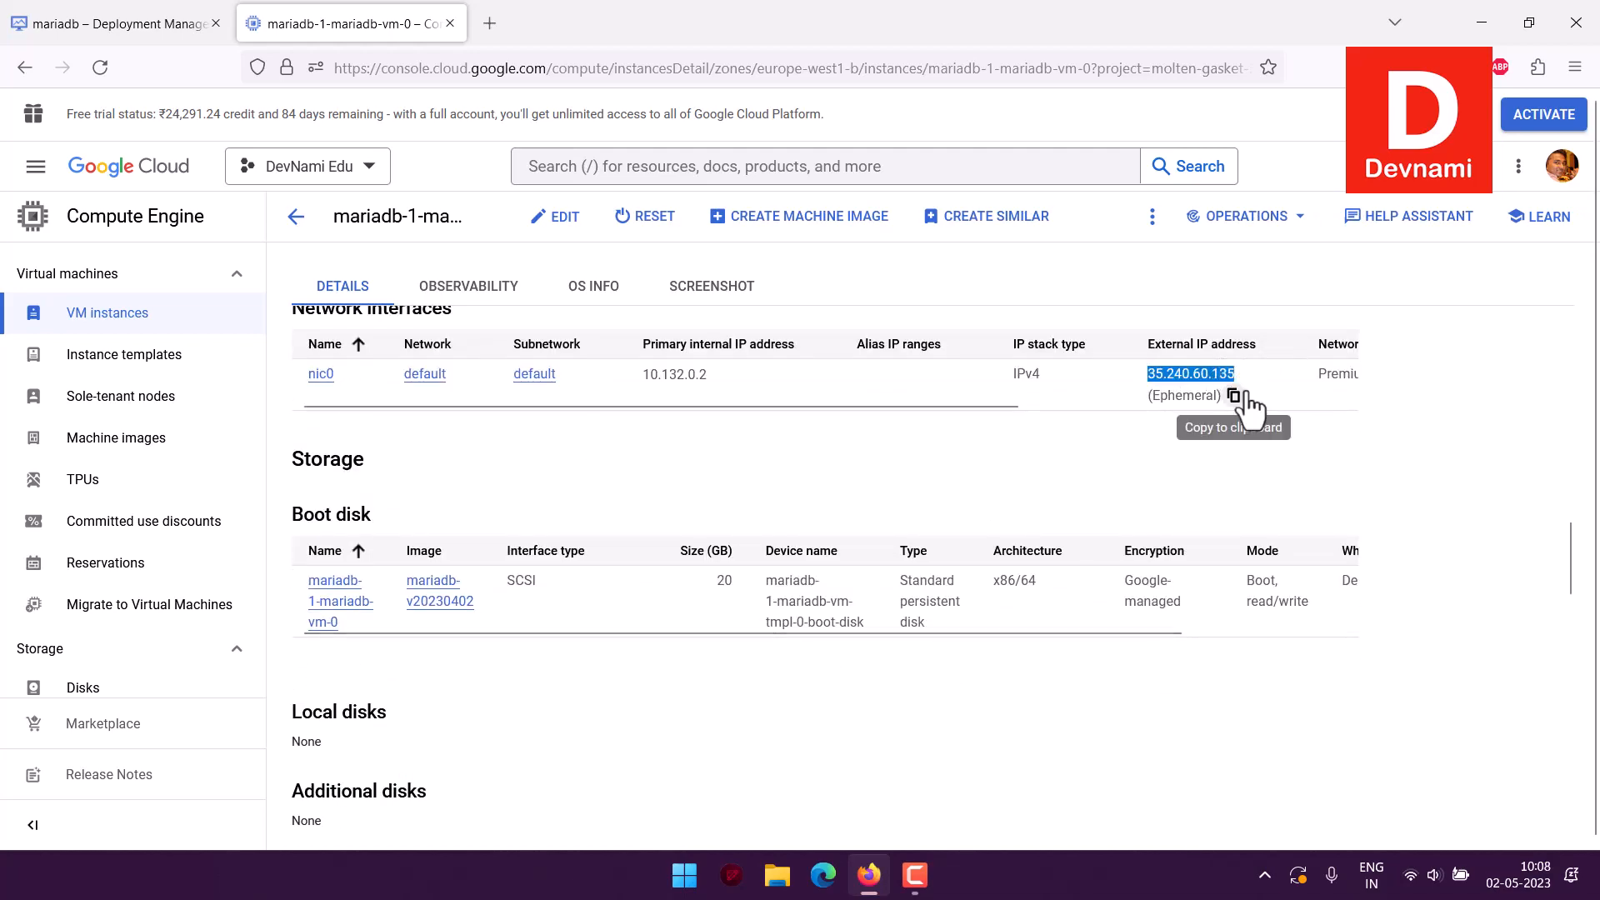
{"action": "left_click", "coordinate": [1235, 397]}
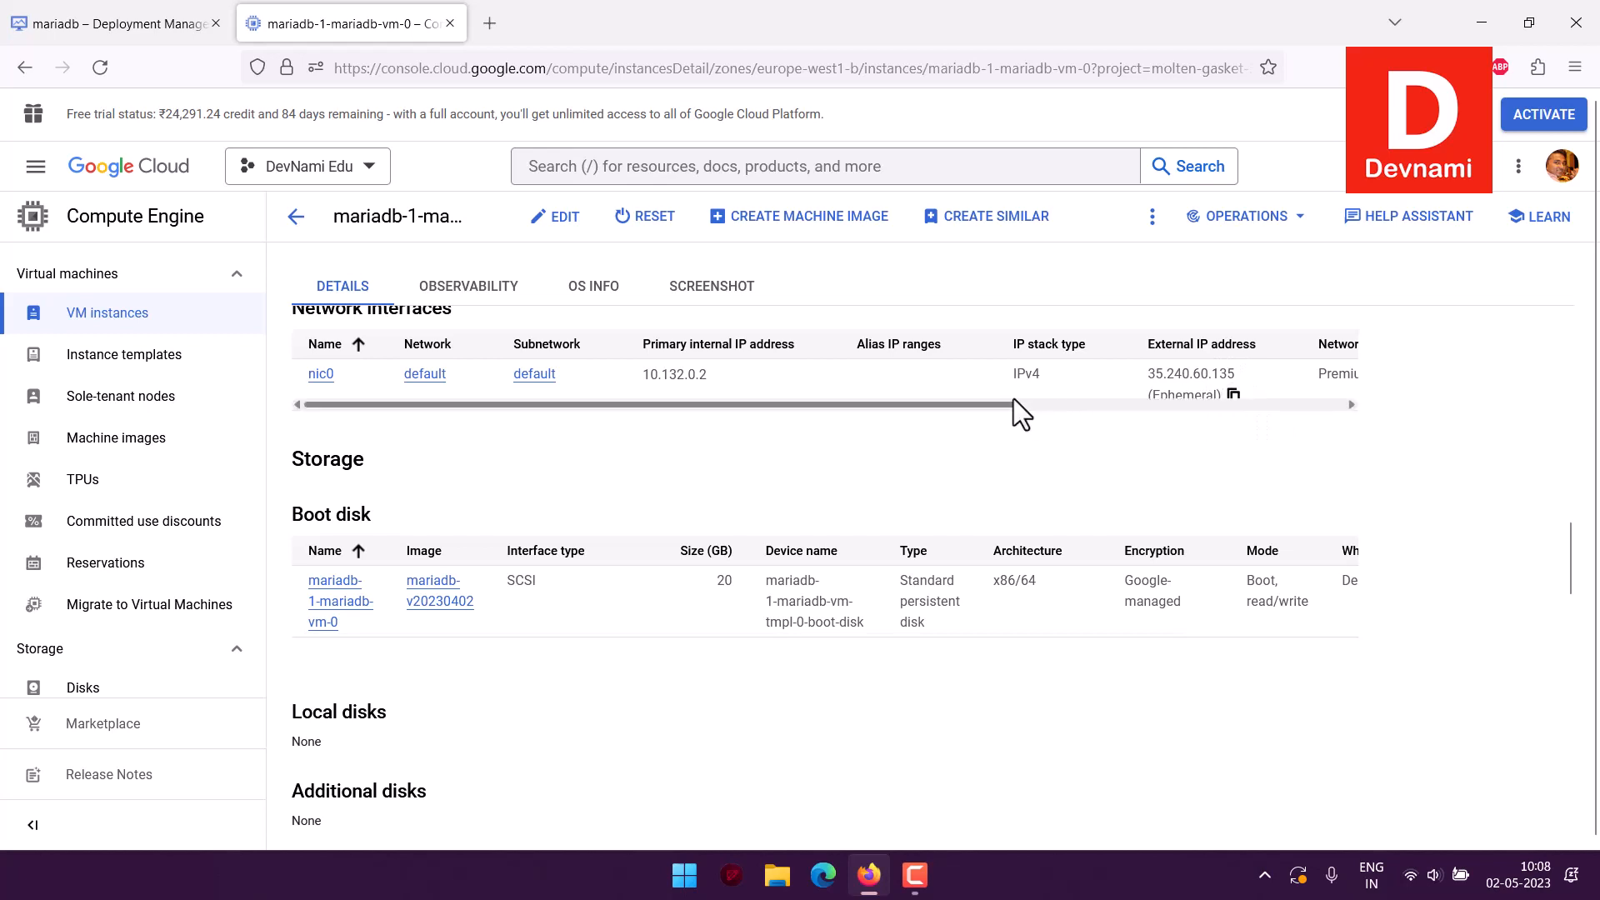
Launch TablePlus and start a new MariaDB connection.
{"action": "left_click", "coordinate": [686, 873]}
{"action": "left_click", "coordinate": [653, 135]}
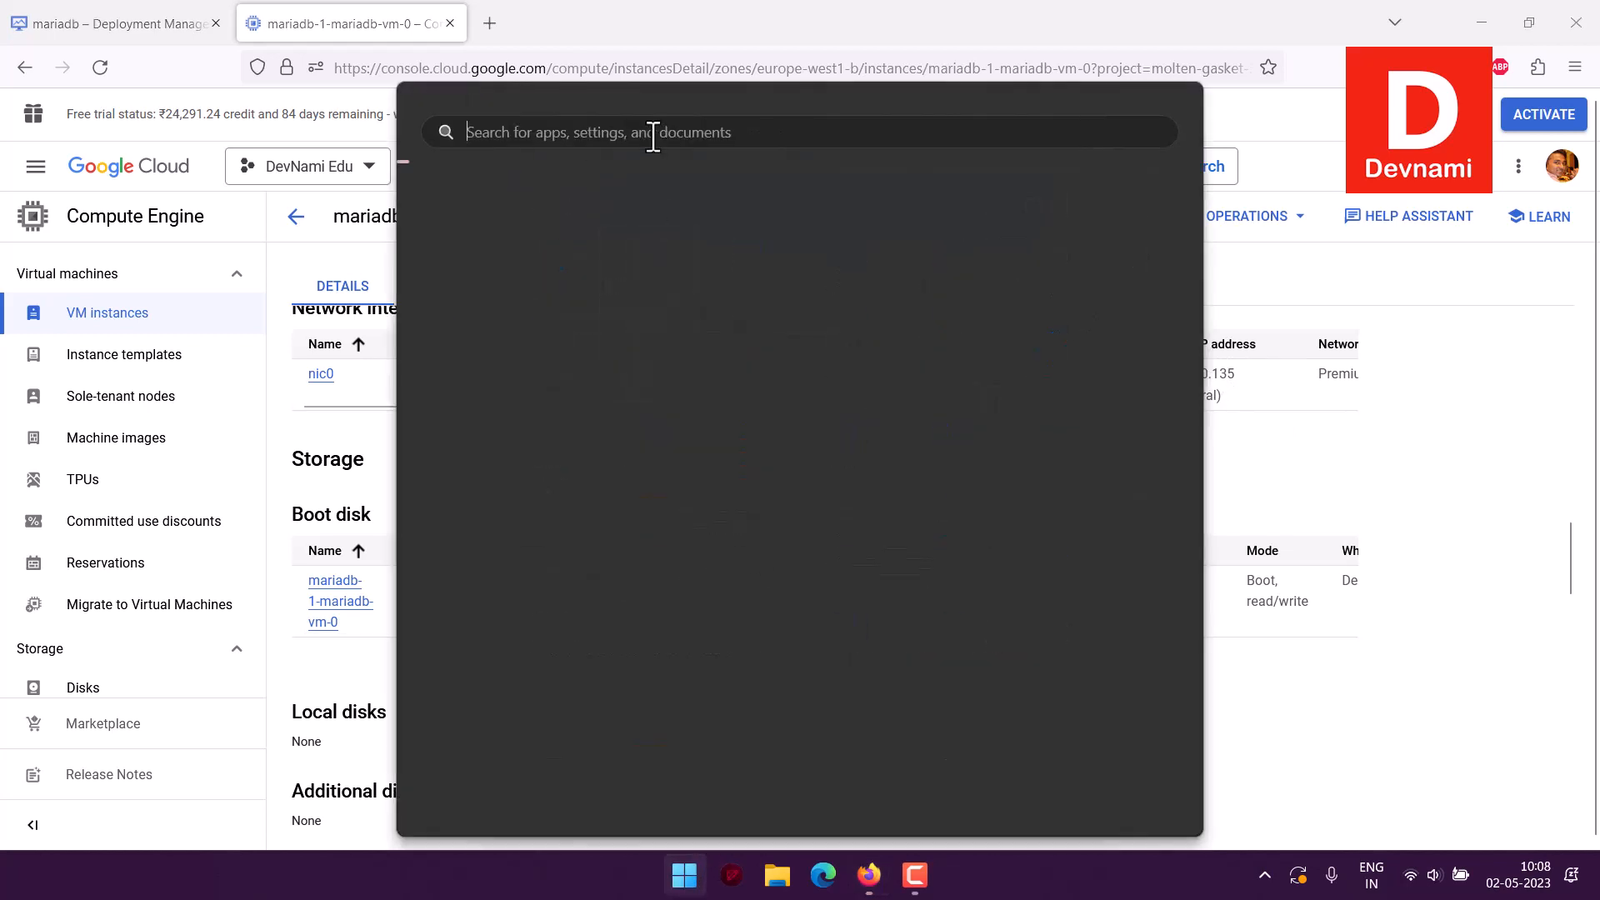
{"action": "type", "text": "tableplus"}
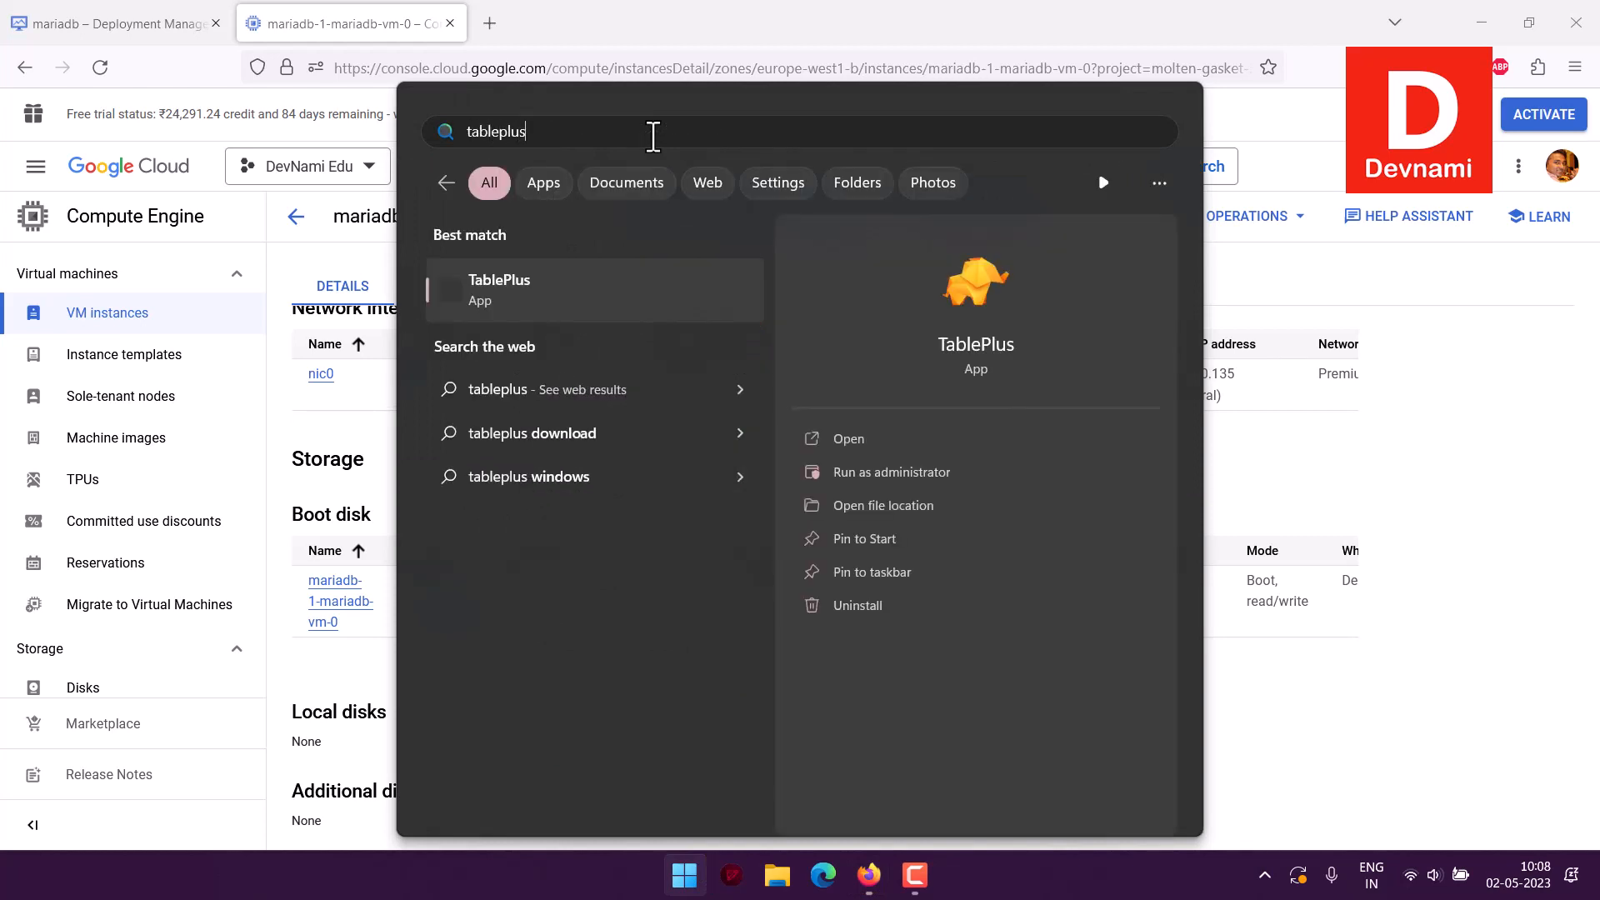
{"action": "left_click", "coordinate": [867, 442]}
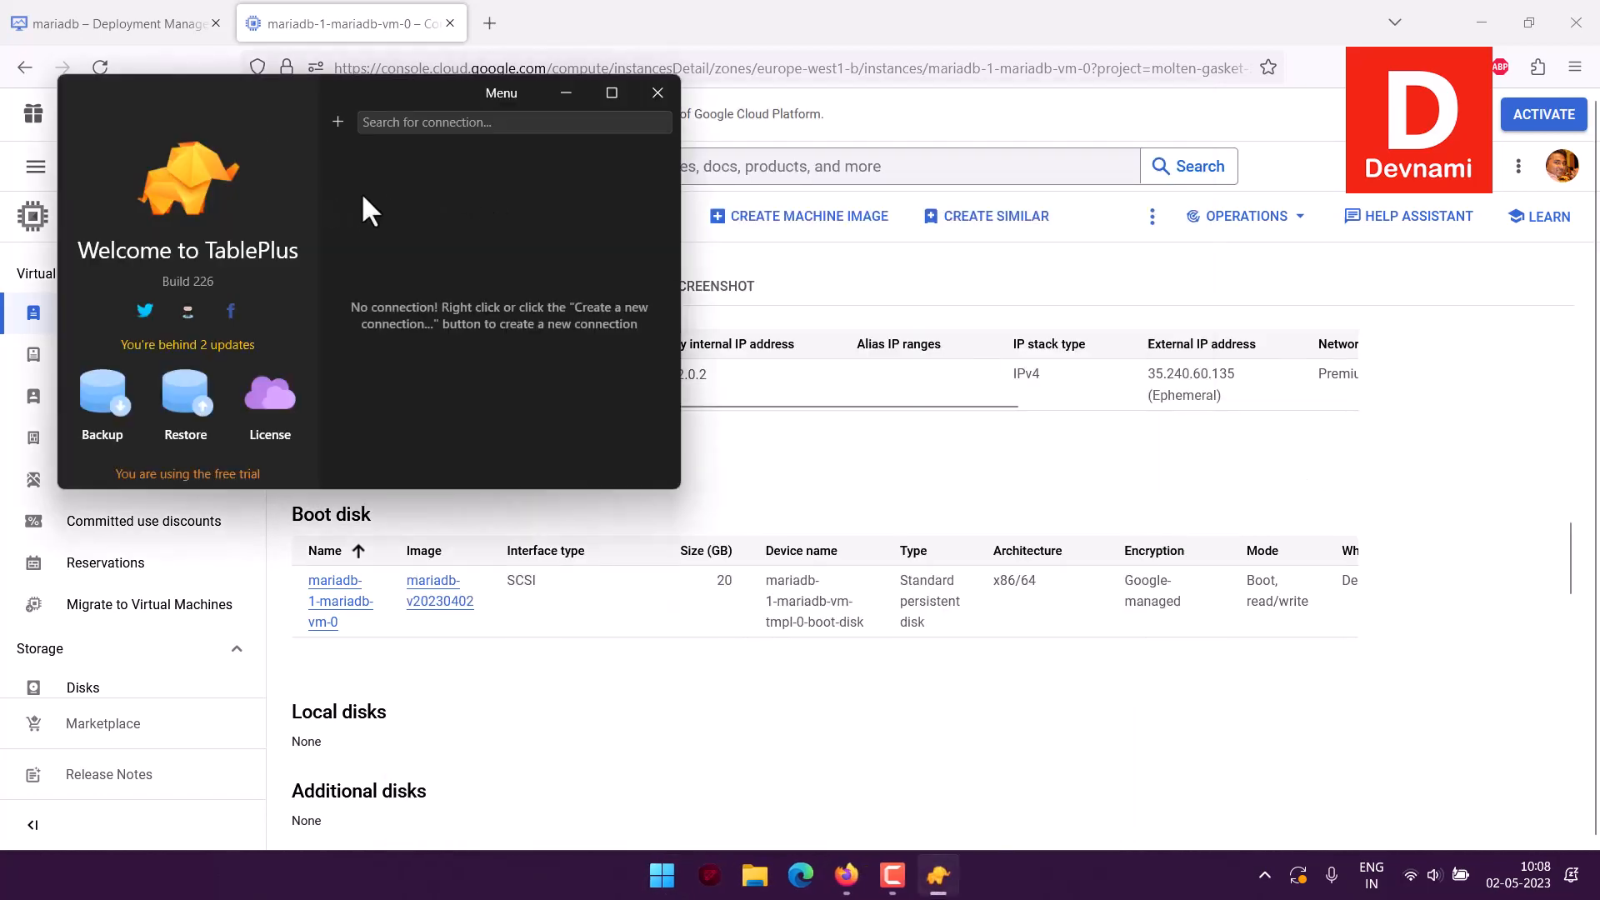
{"action": "right_click", "coordinate": [382, 190]}
{"action": "mouse_move", "coordinate": [425, 233]}
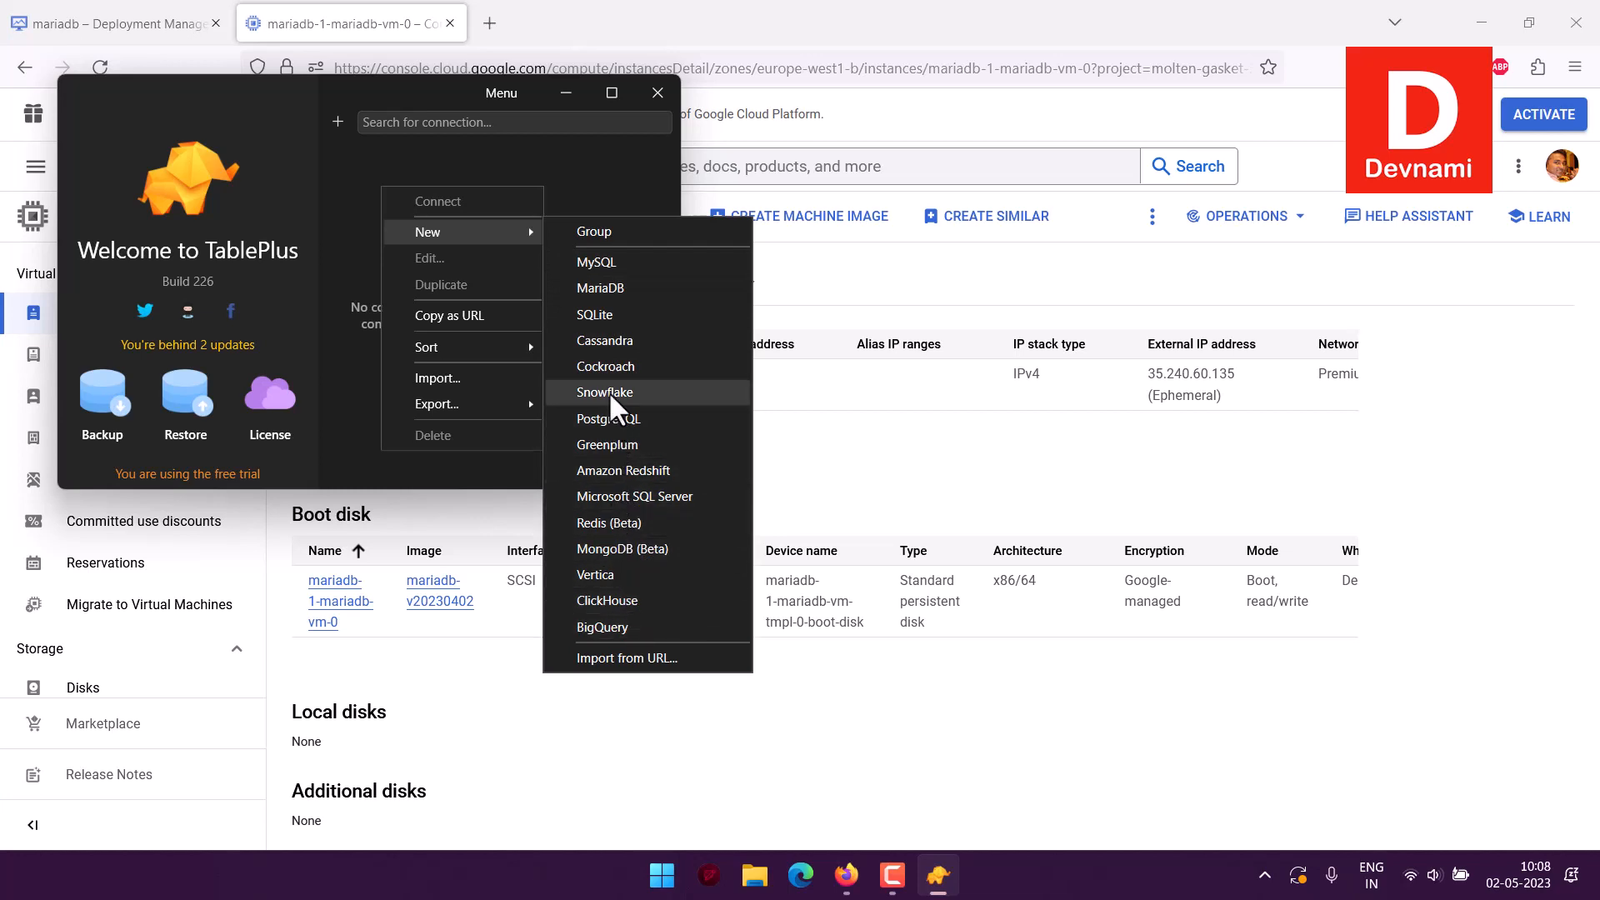
{"action": "left_click", "coordinate": [601, 288]}
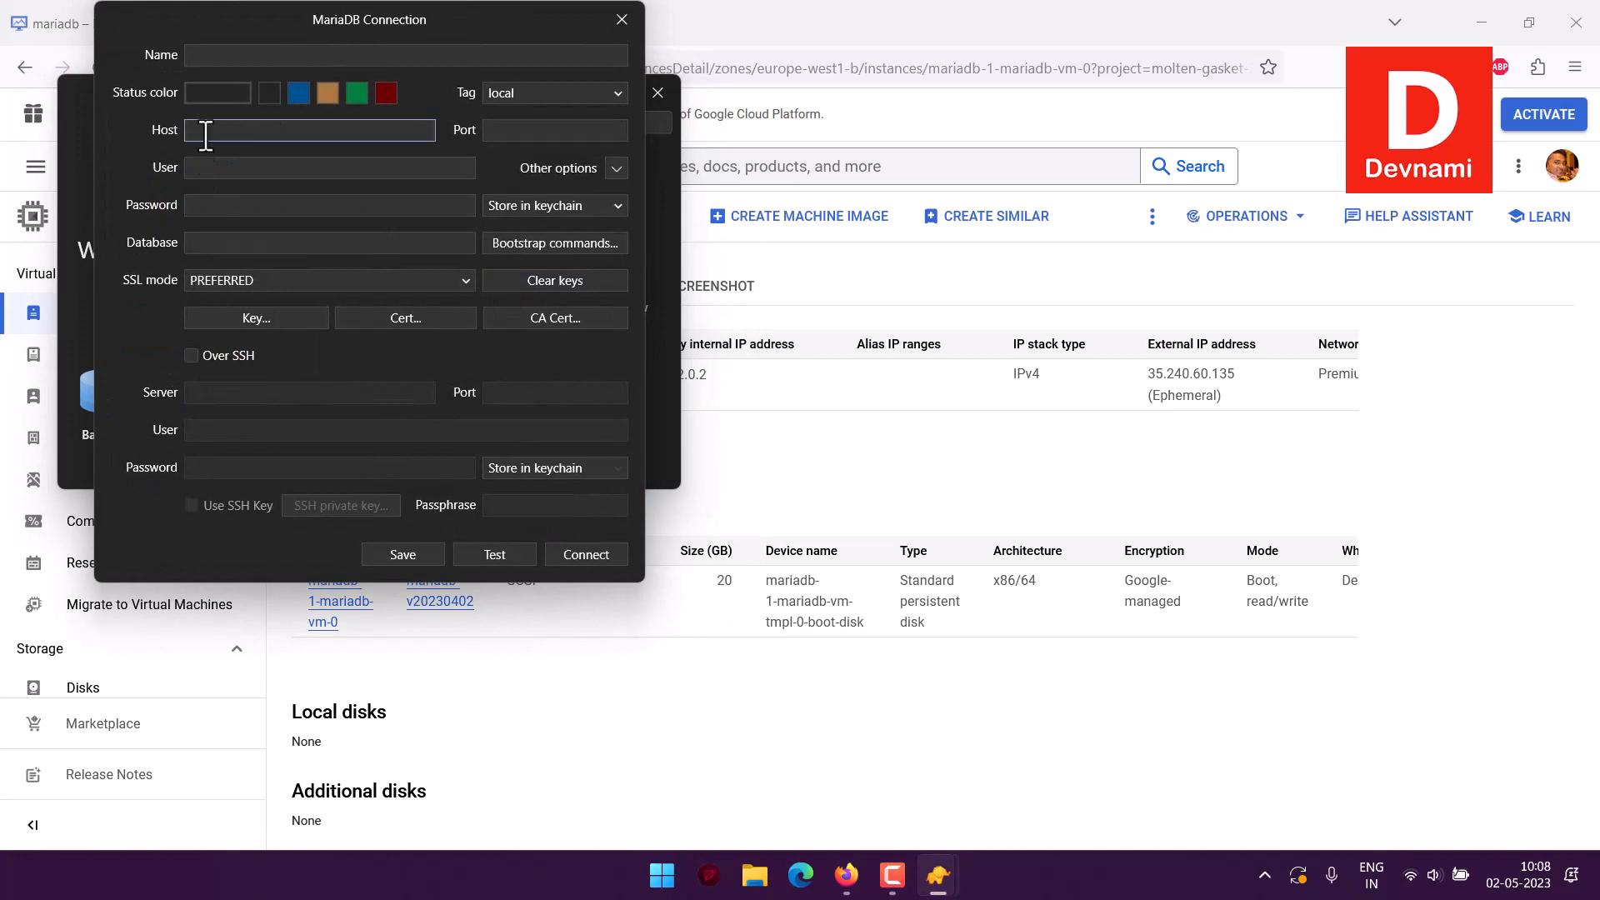
Set the new connection's host to the copied IP address 35.240.60.135, its name to devmariadb and its user to root.
{"action": "left_click", "coordinate": [298, 134]}
{"action": "key", "text": "ctrl+v"}
{"action": "left_click", "coordinate": [202, 57]}
{"action": "type", "text": "devmaria"}
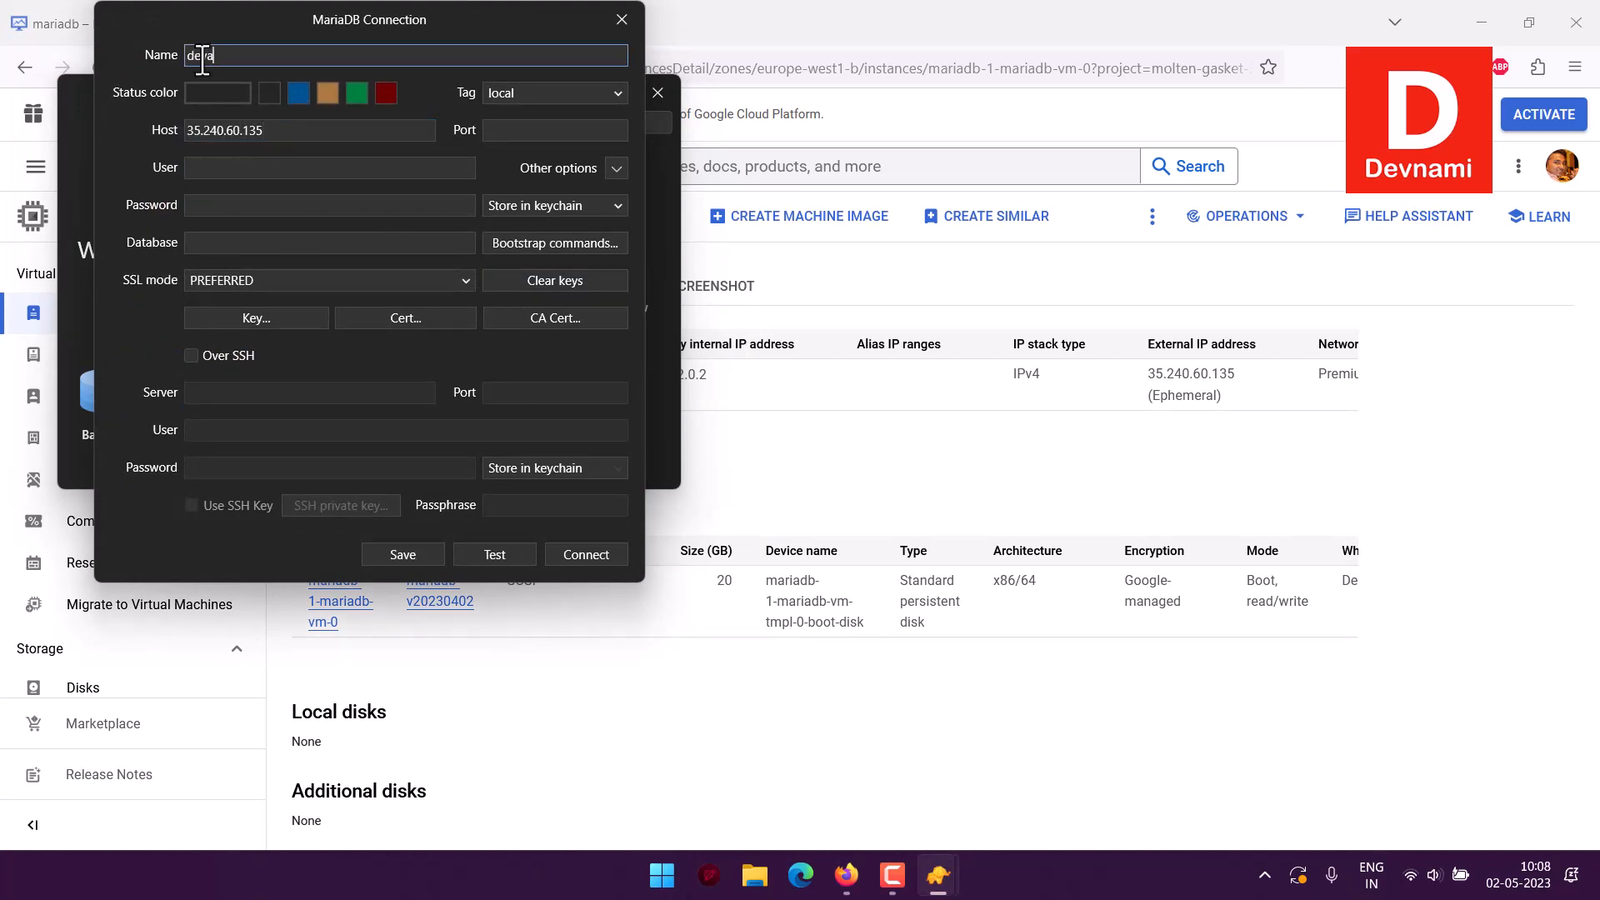
{"action": "type", "text": "db"}
{"action": "left_click", "coordinate": [226, 168]}
{"action": "left_click", "coordinate": [226, 168]}
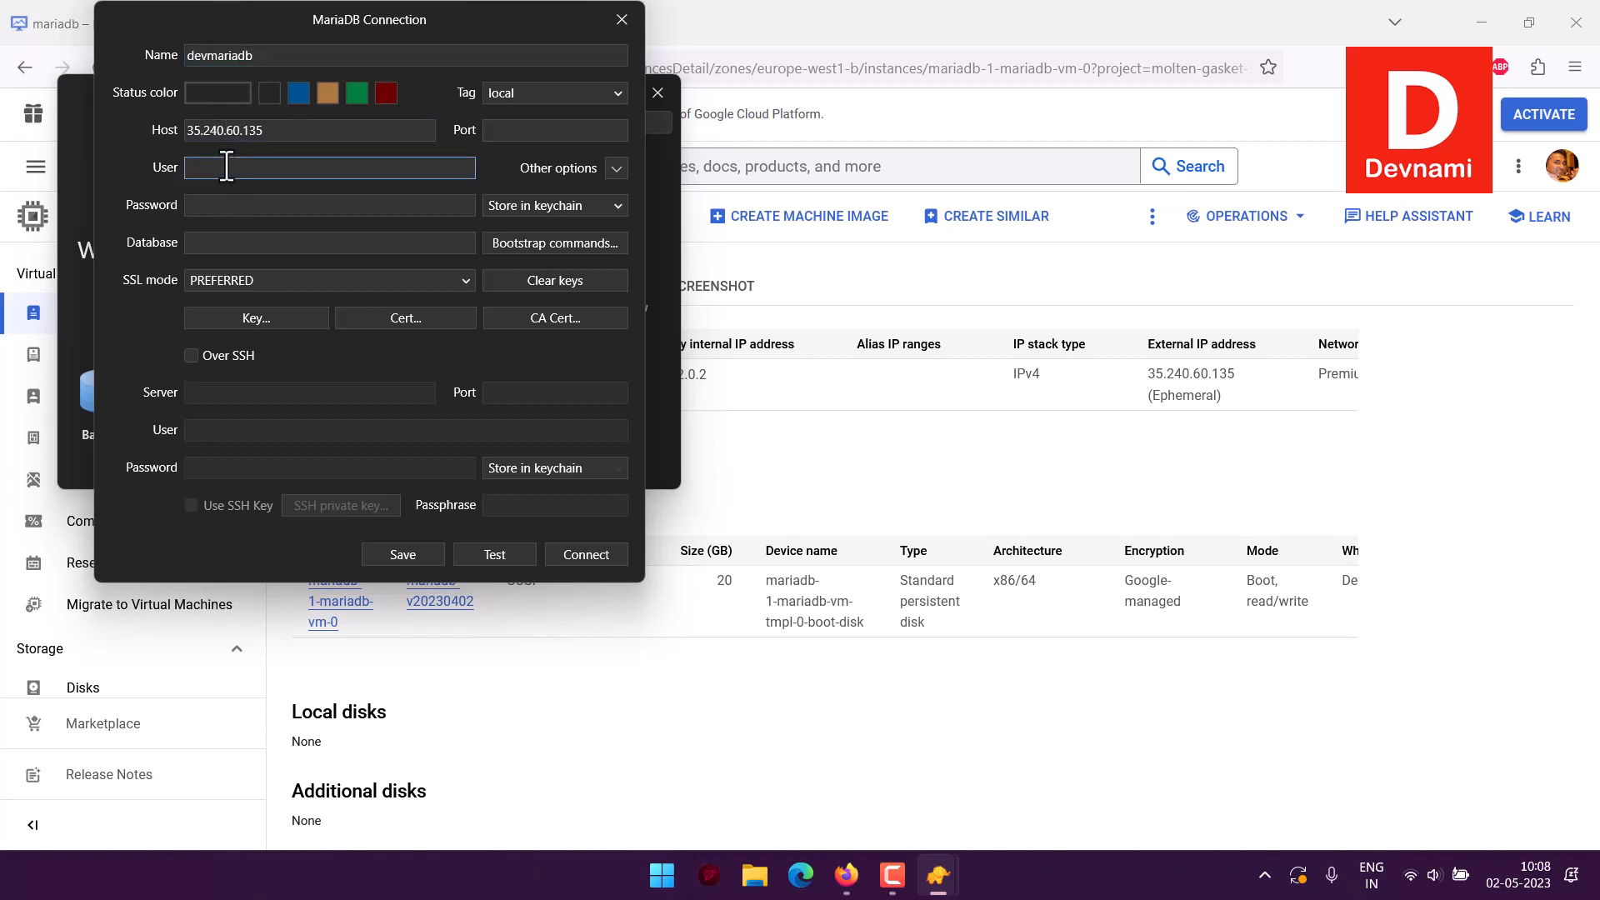
{"action": "type", "text": "root"}
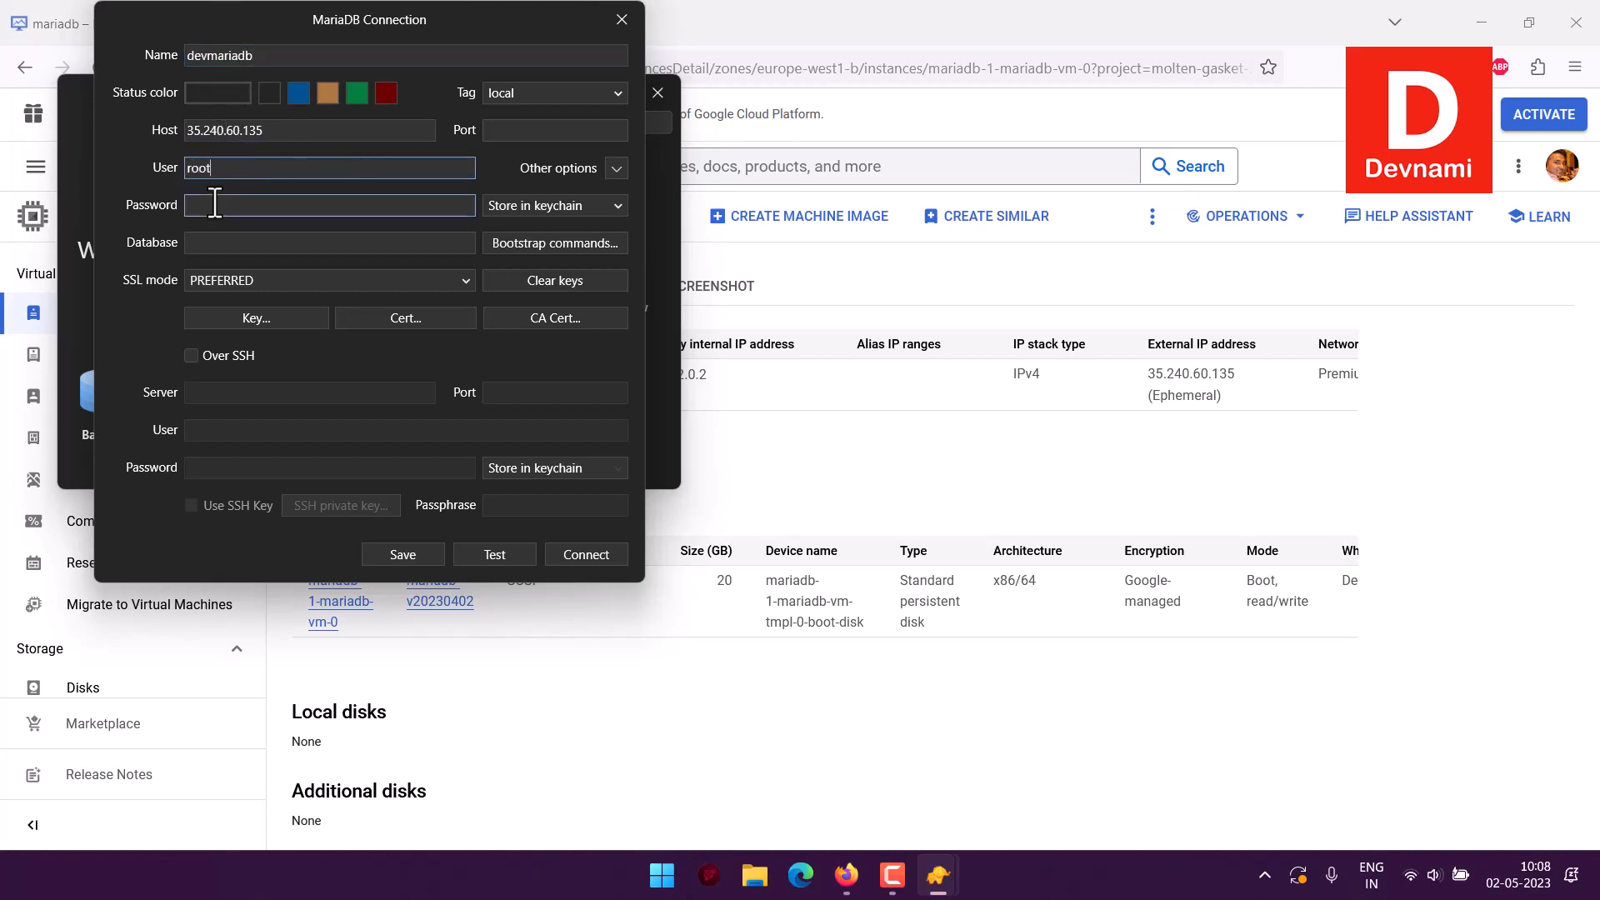
Copy the temporary MariaDB root password from the Firefox deployment page into the TablePlus connection's password field, and test the connection.
{"action": "left_click", "coordinate": [846, 875]}
{"action": "left_click", "coordinate": [43, 25]}
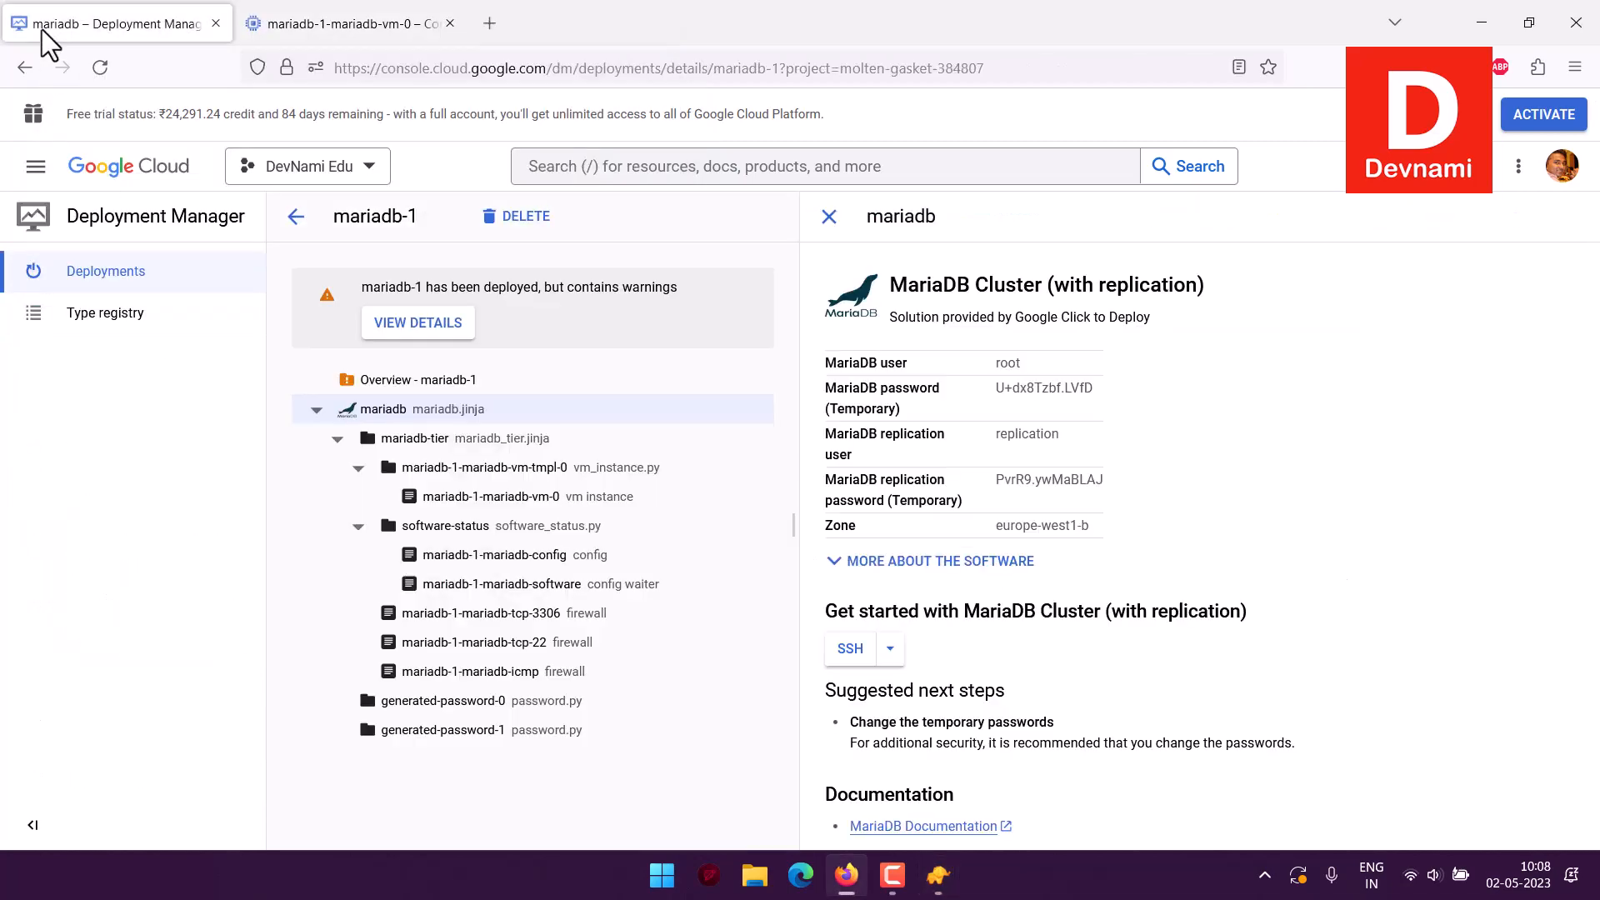
{"action": "mouse_move", "coordinate": [992, 379]}
{"action": "left_mouse_down"}
{"action": "mouse_move", "coordinate": [1100, 388]}
{"action": "mouse_move", "coordinate": [1004, 390]}
{"action": "left_mouse_up"}
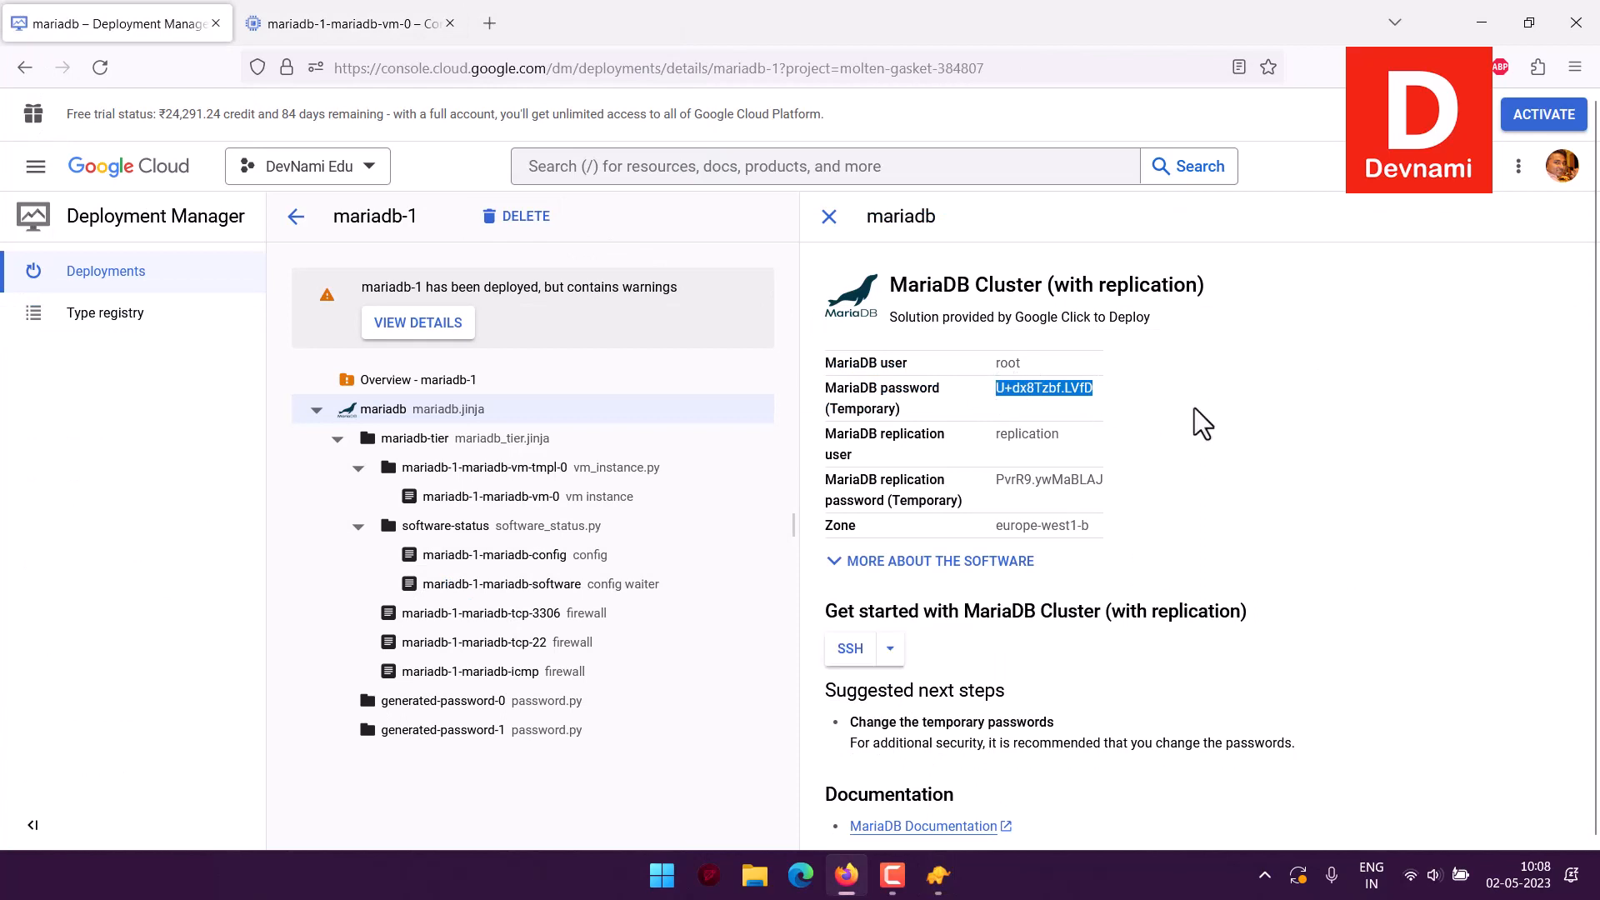
{"action": "left_click", "coordinate": [938, 875]}
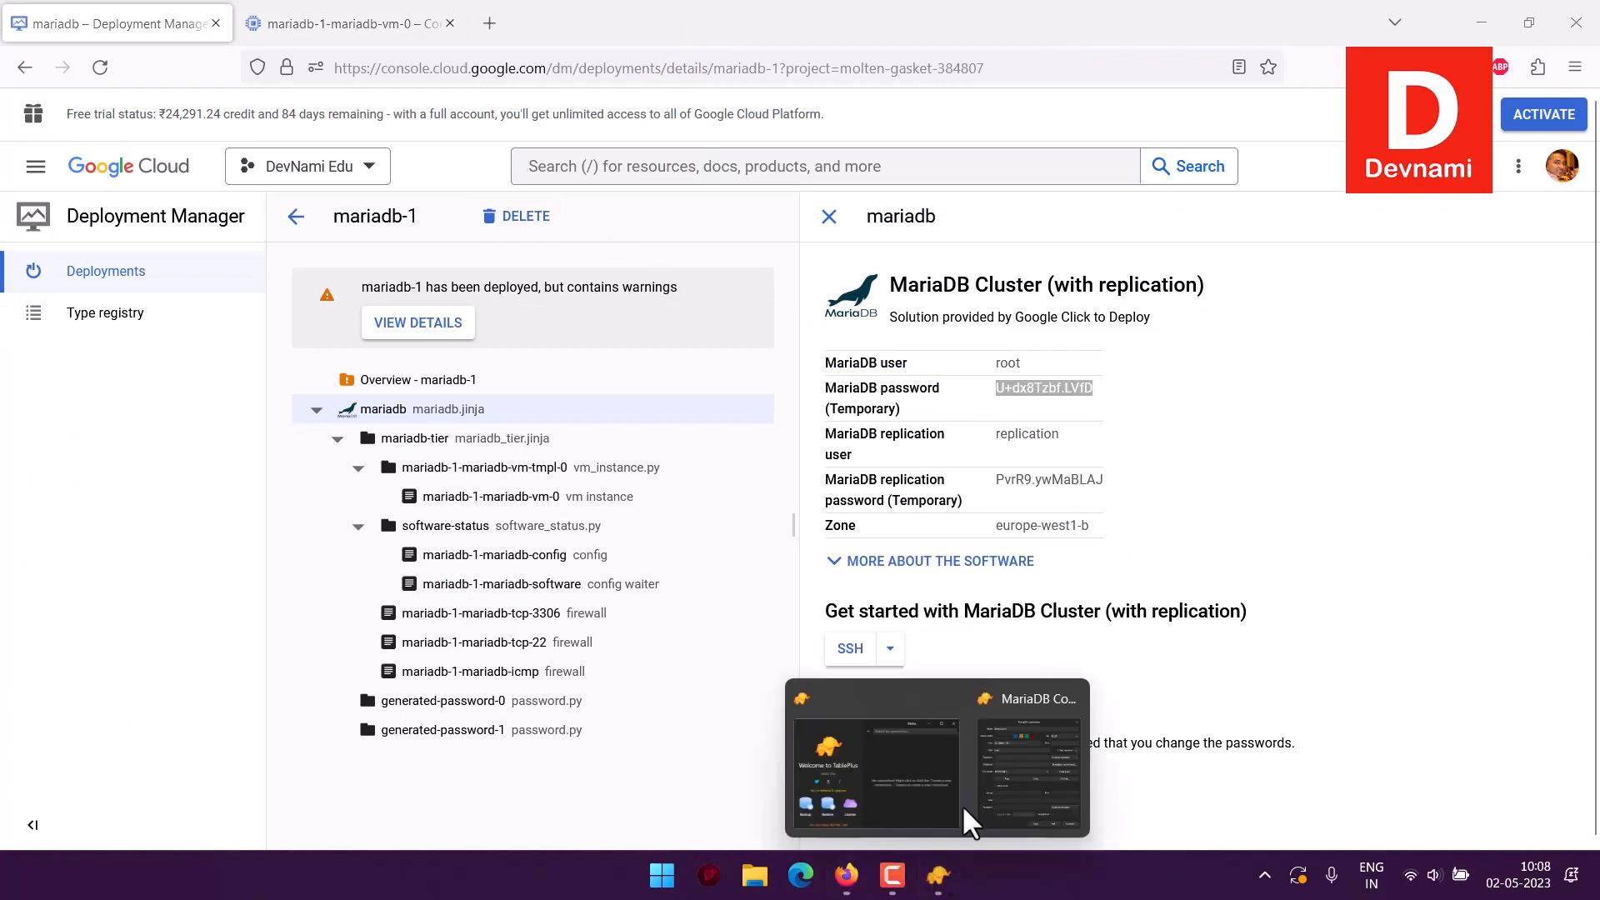
{"action": "left_click", "coordinate": [965, 806]}
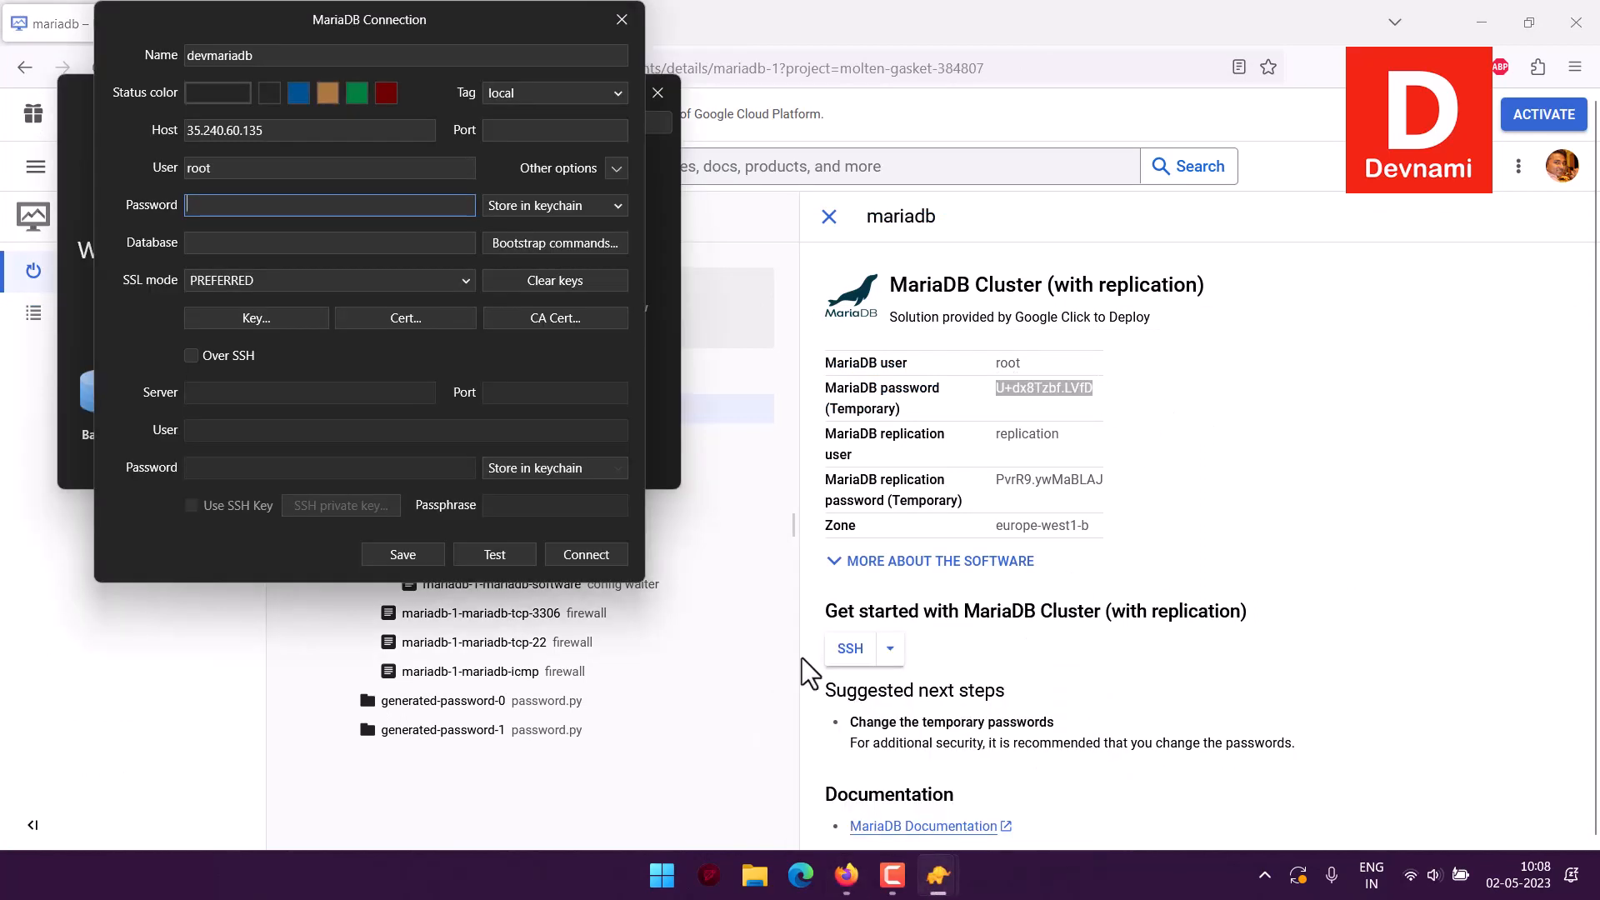
{"action": "left_click", "coordinate": [243, 237]}
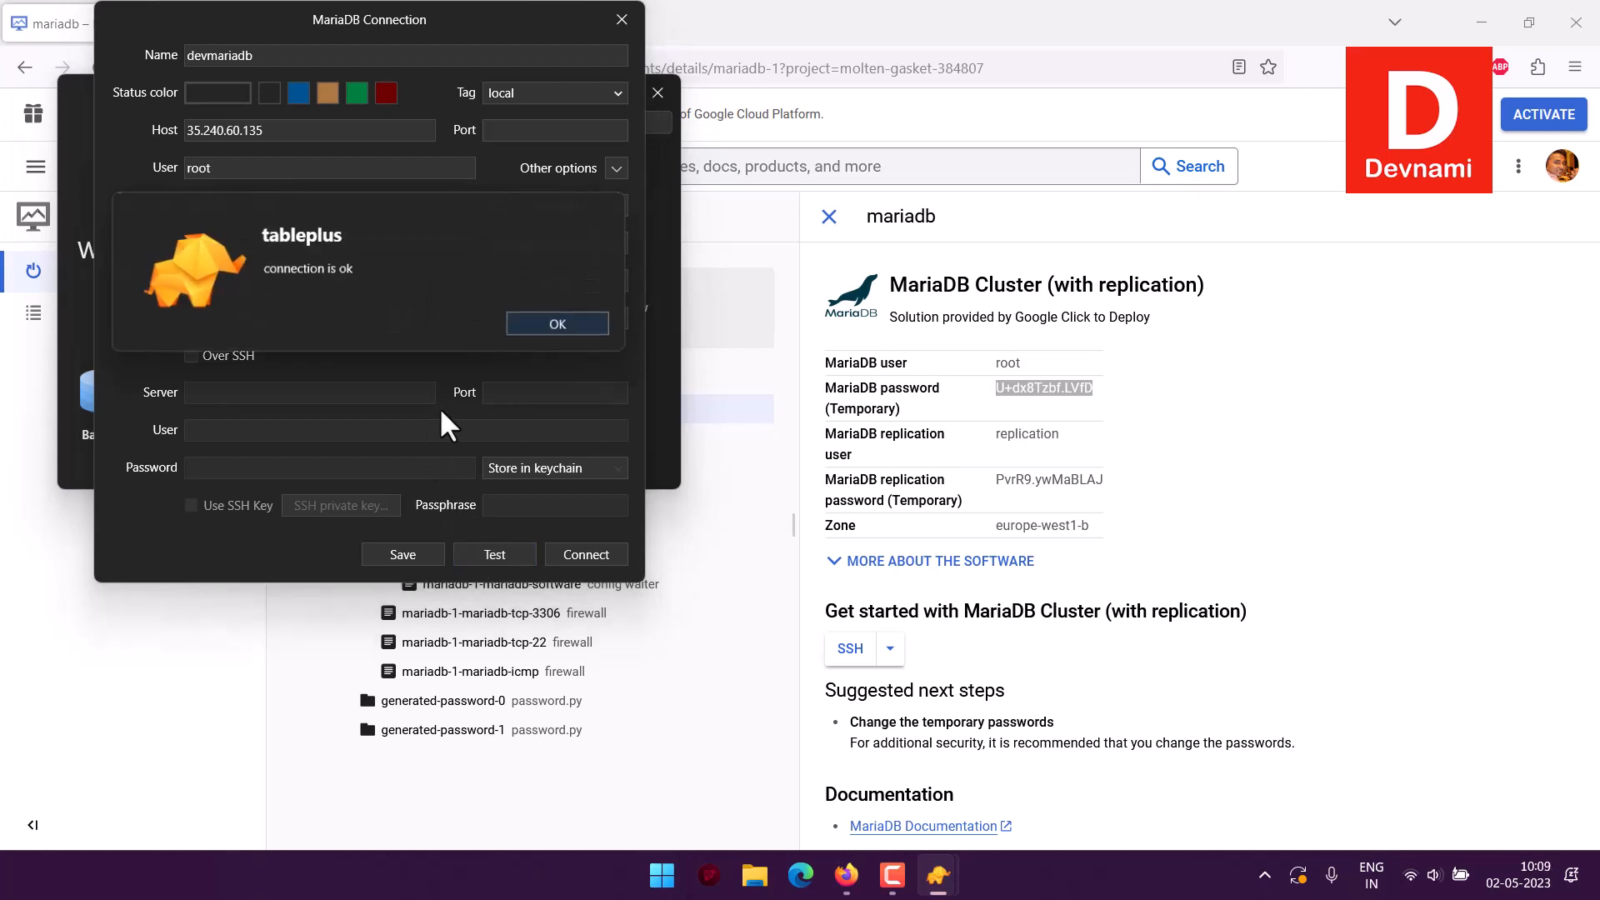
Connect to the MariaDB server with the devmariadb connection and check the list of saved connections.
{"action": "left_click", "coordinate": [557, 327]}
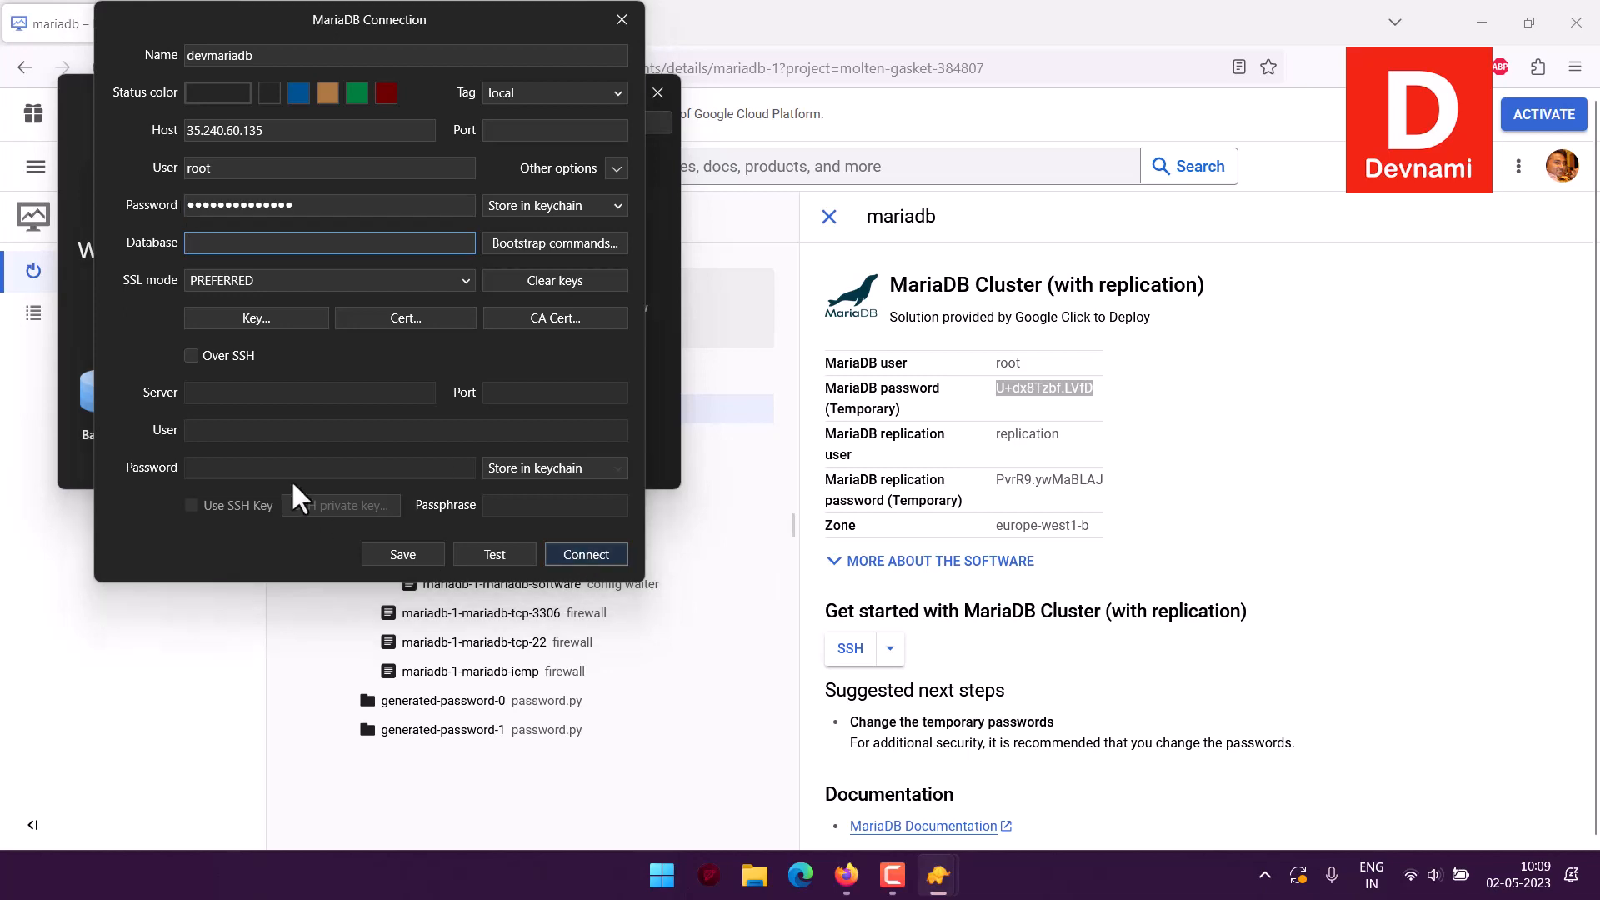
{"action": "key", "text": "Return"}
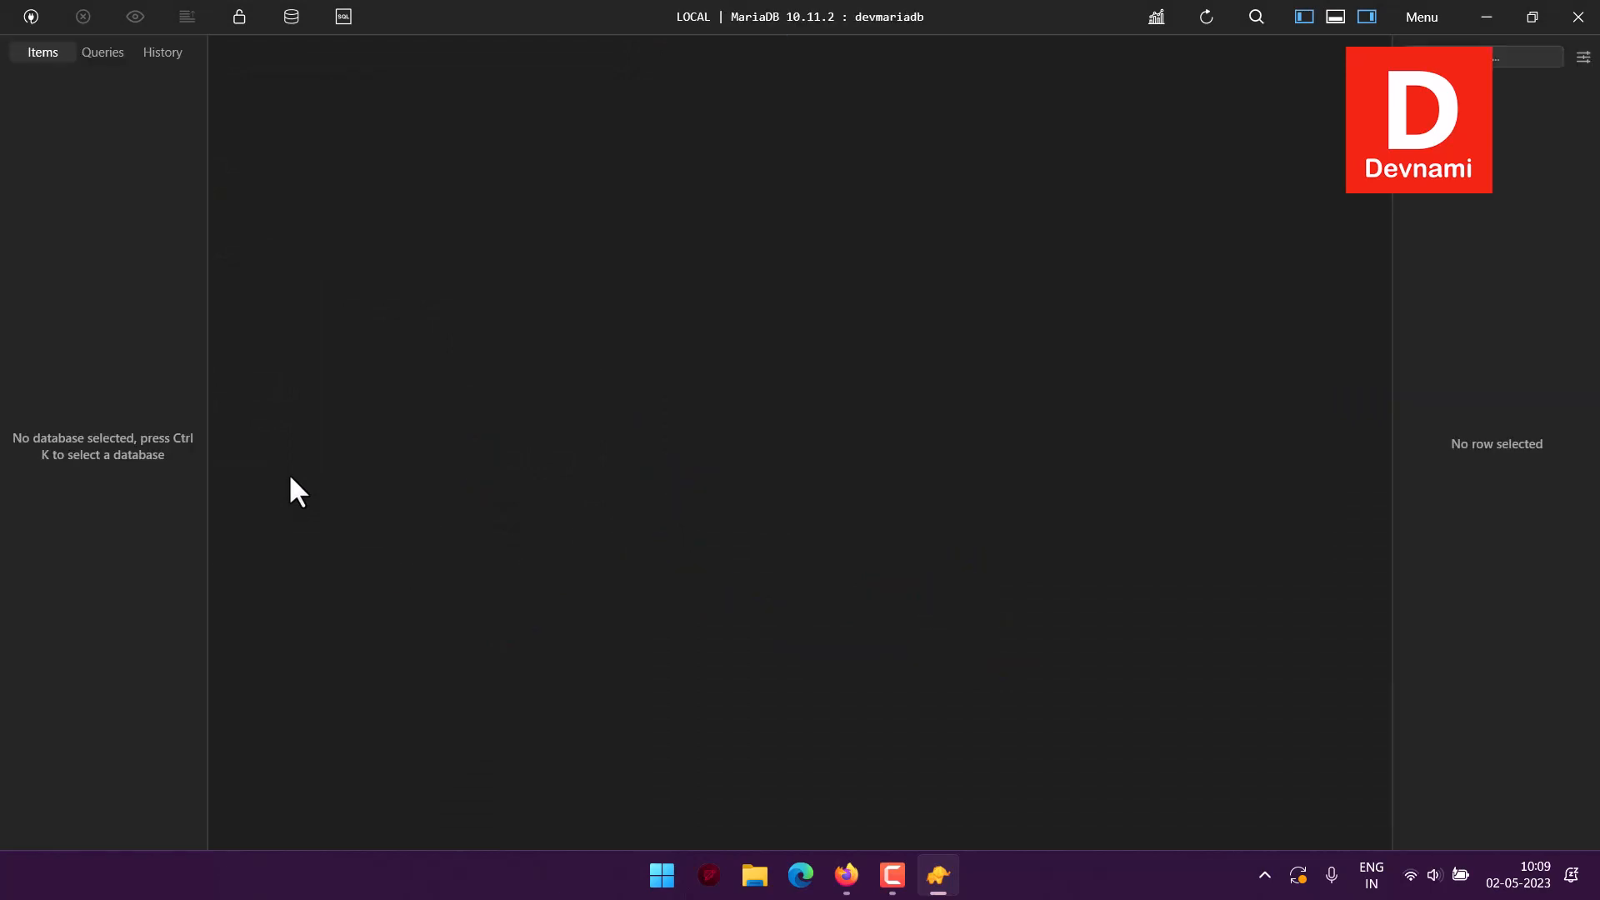
{"action": "left_click", "coordinate": [23, 20]}
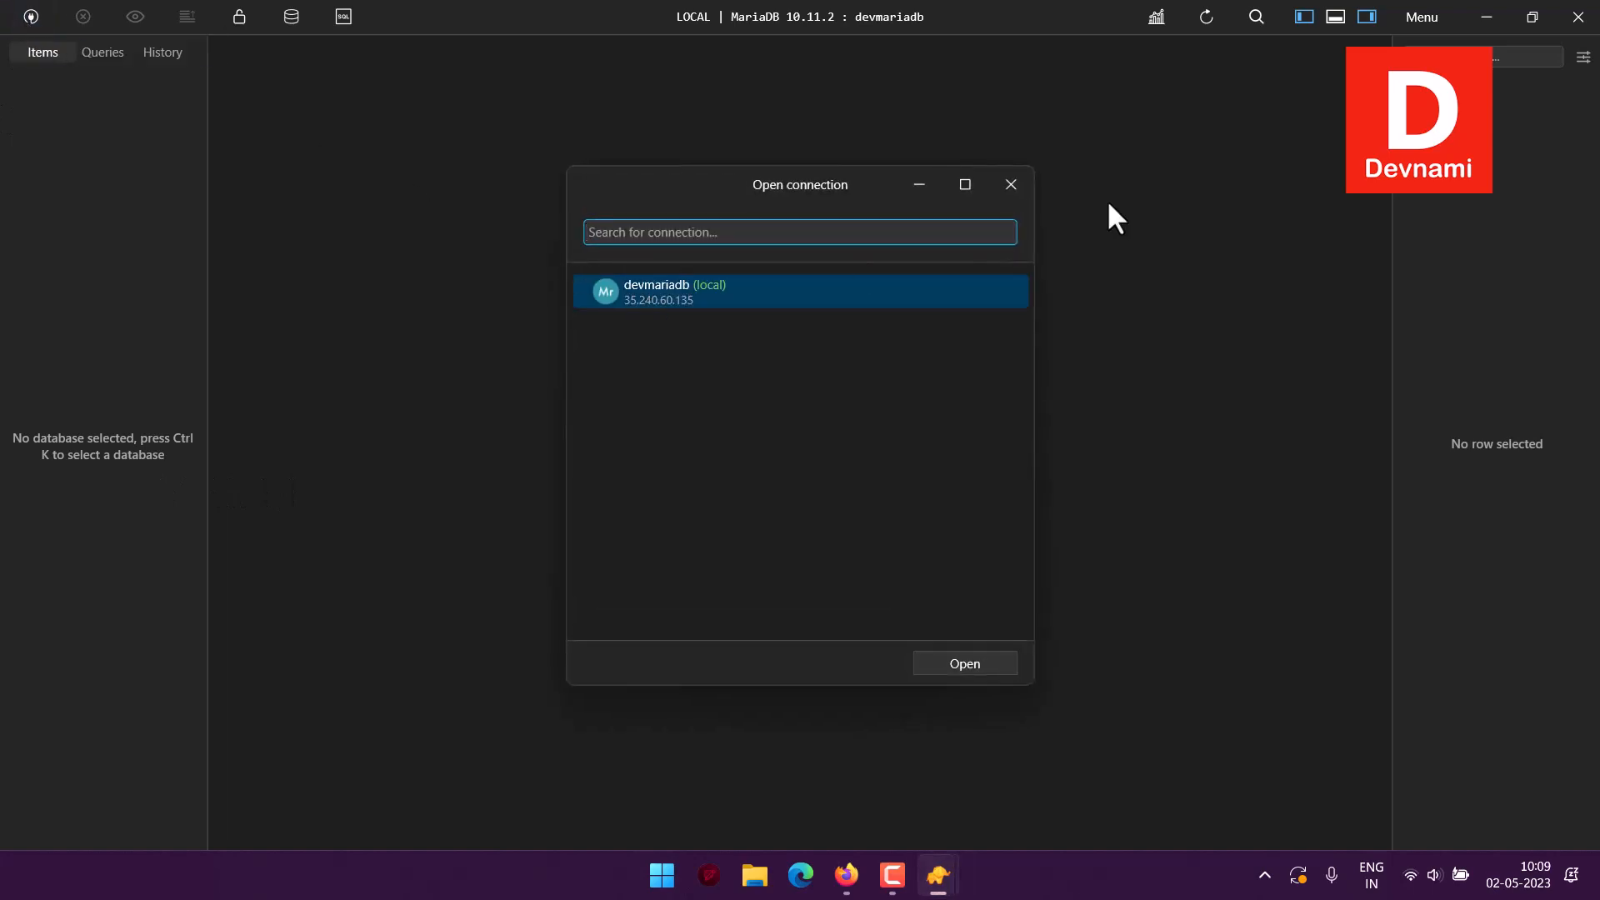
{"action": "left_click", "coordinate": [1011, 185]}
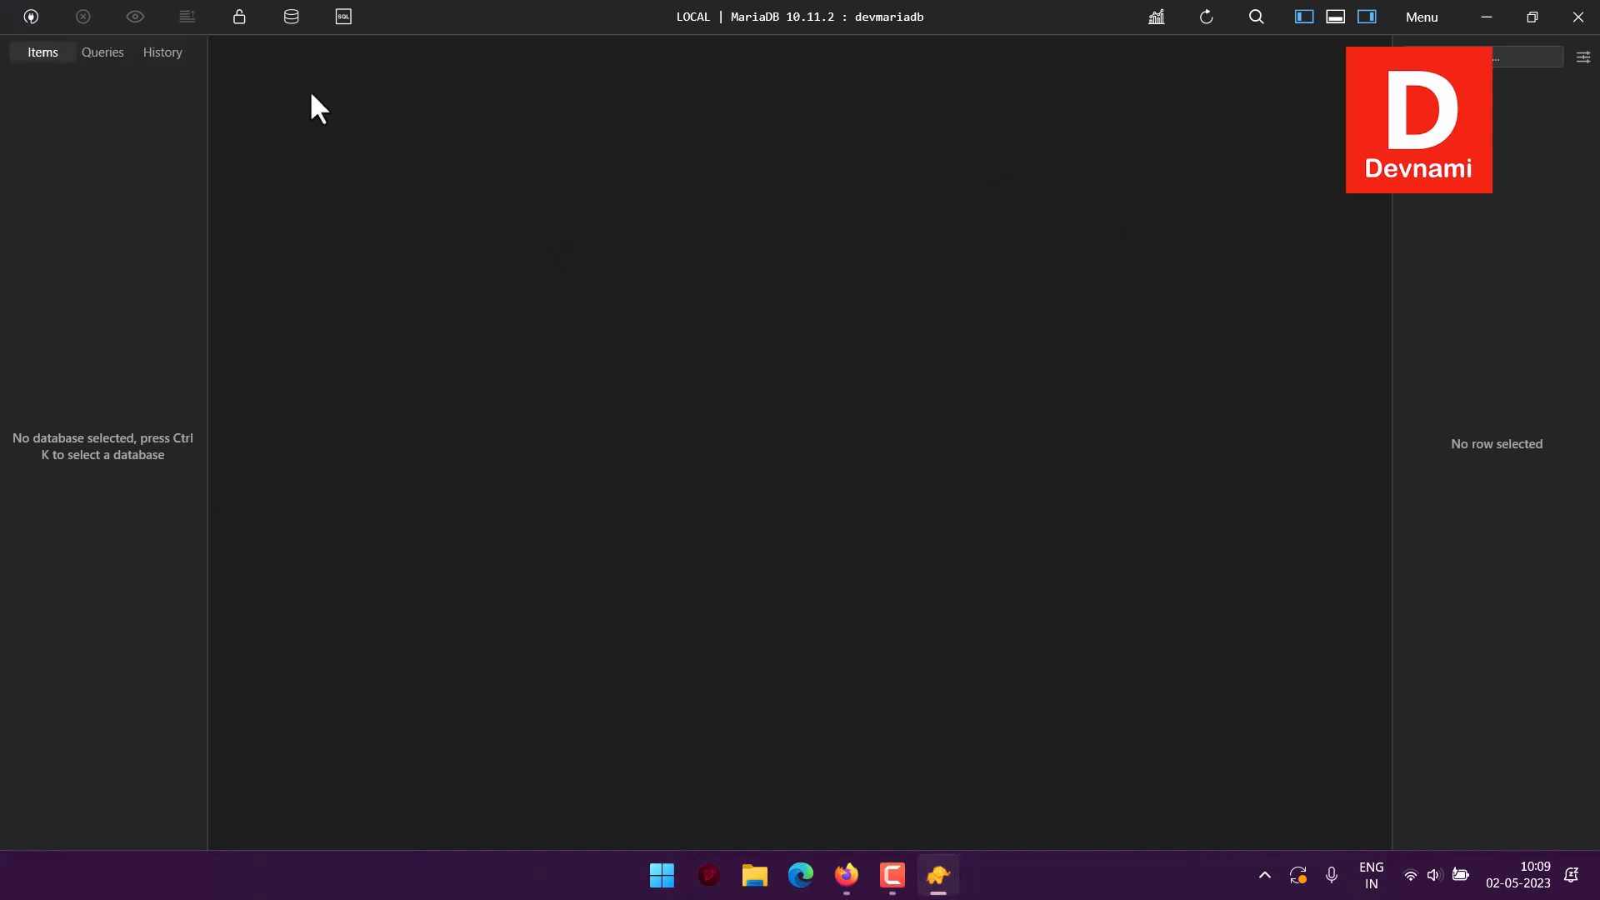
Open the mydb database on the connected server.
{"action": "left_click", "coordinate": [289, 19]}
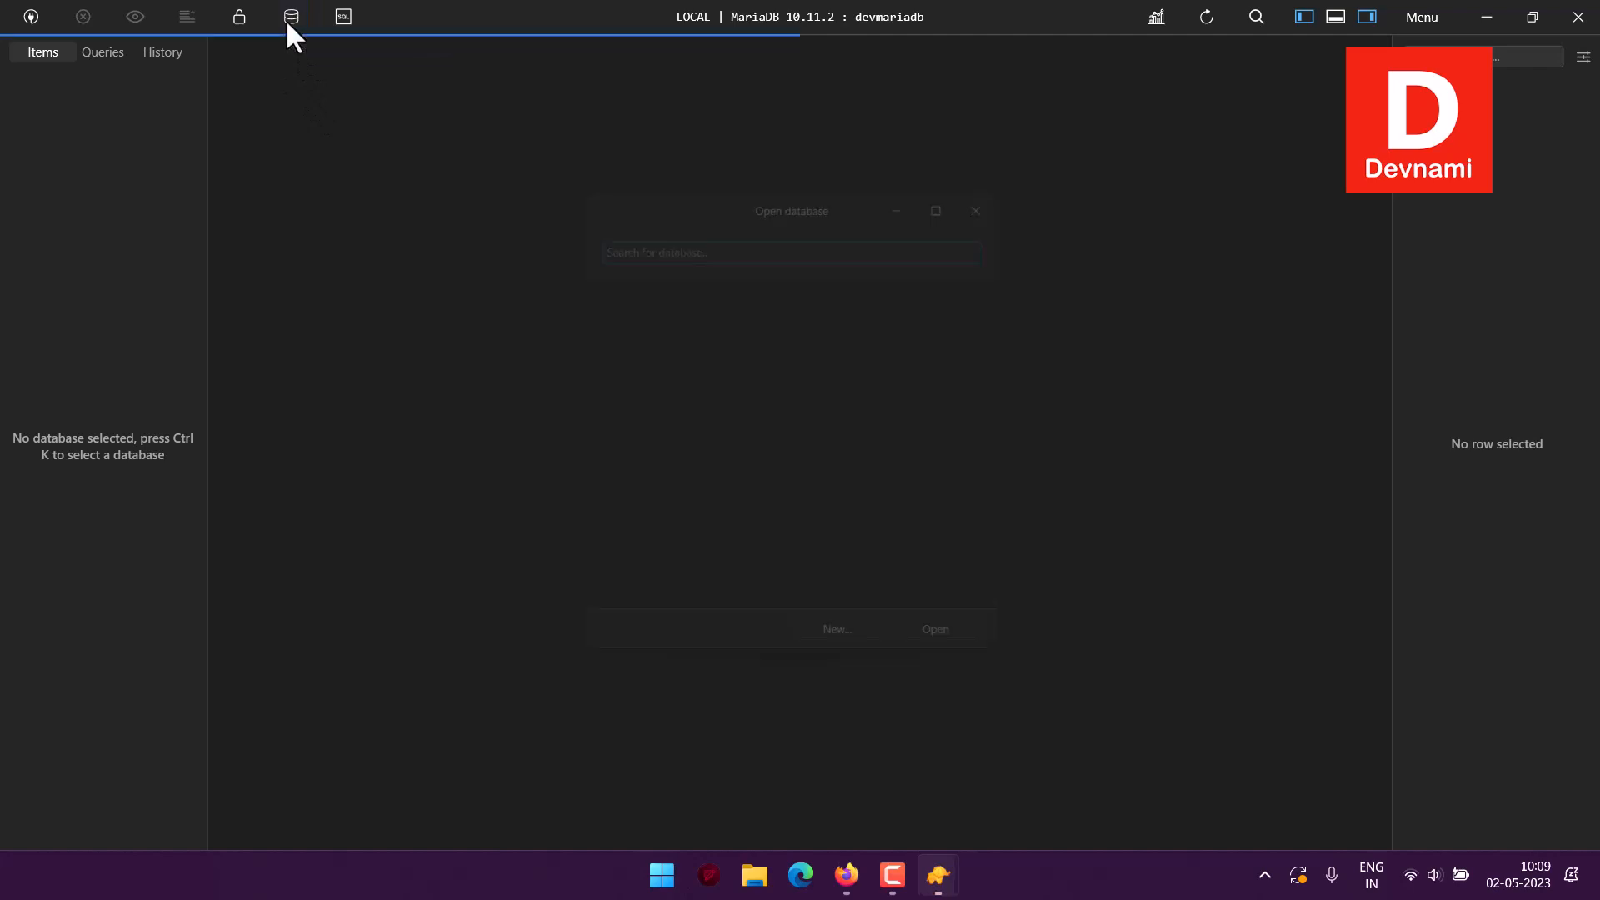
{"action": "left_click", "coordinate": [595, 317]}
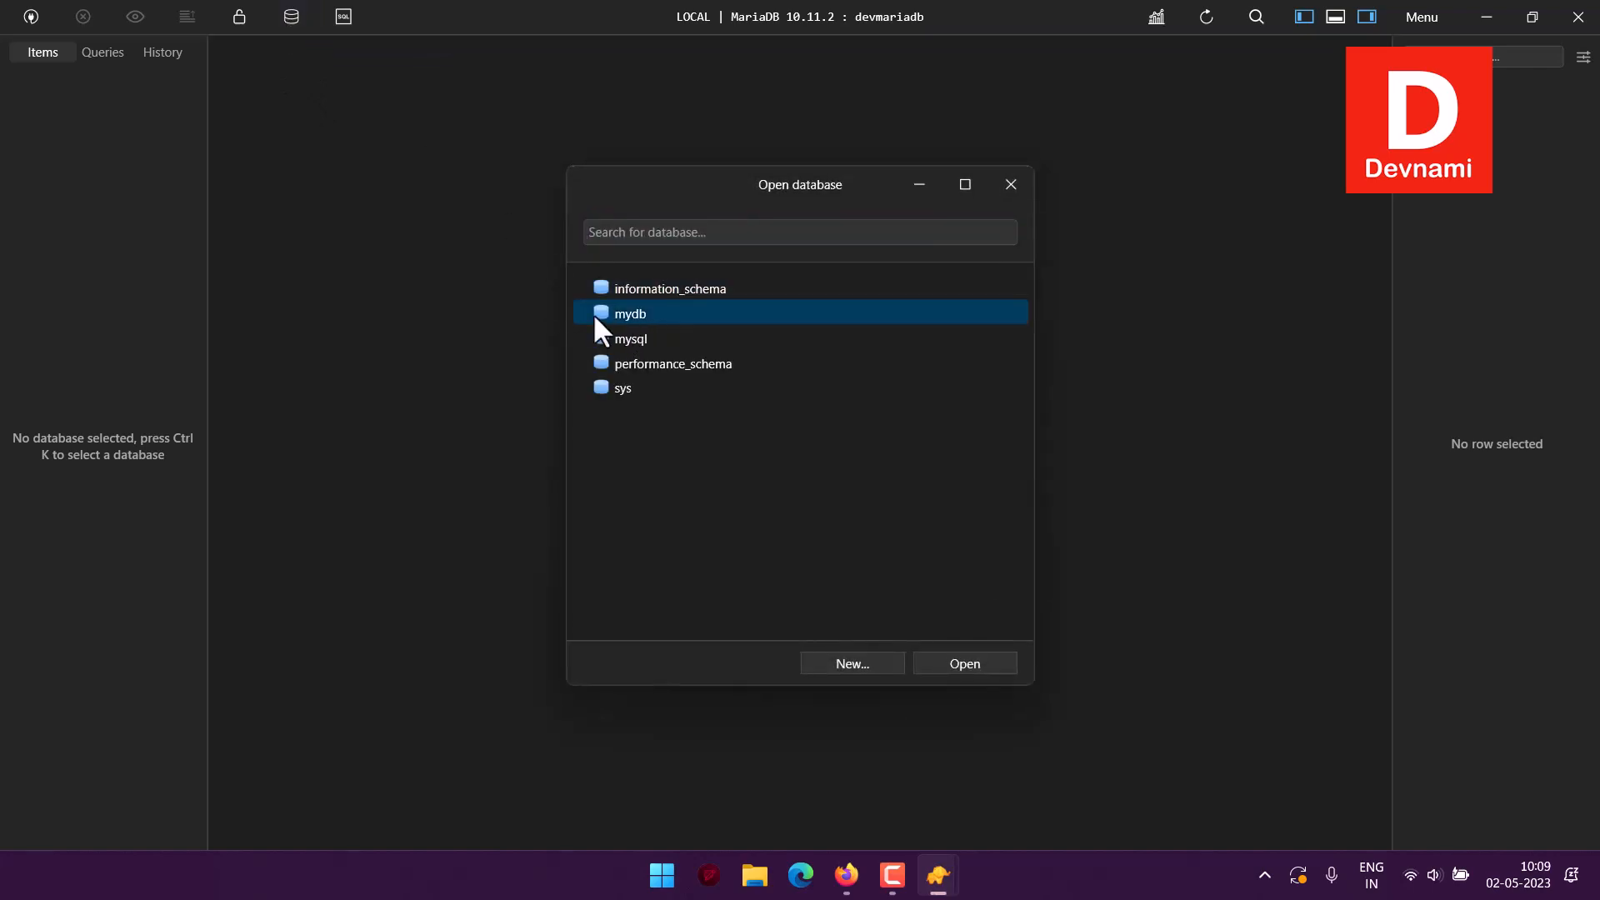
{"action": "left_click", "coordinate": [977, 663]}
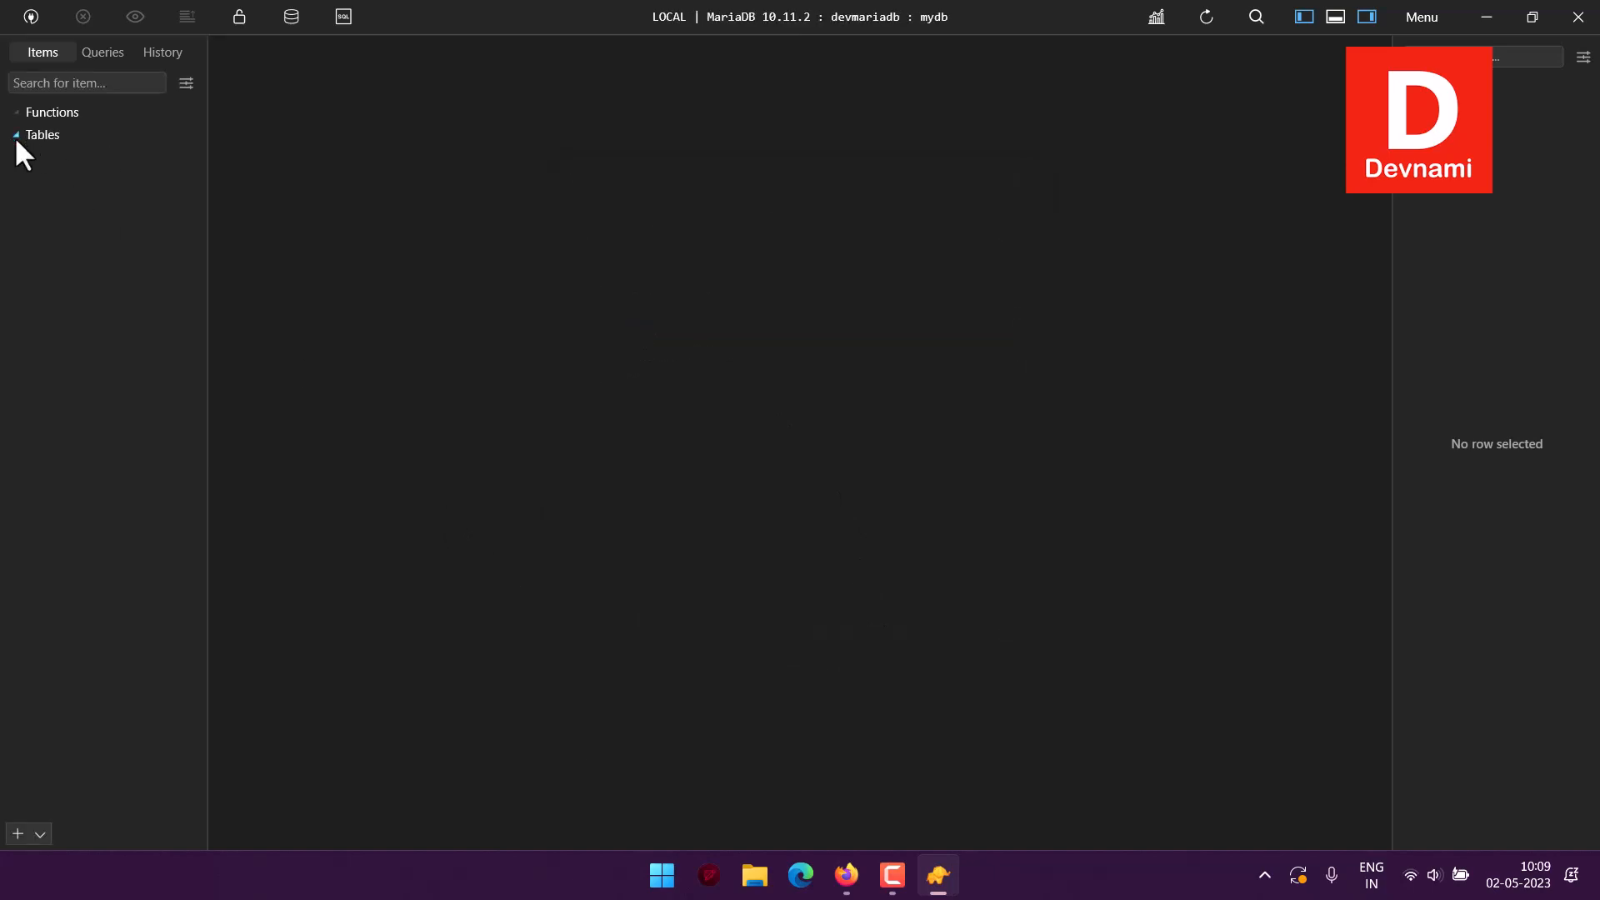
Start a CSV import into mydb and choose people.csv from the Files\CSV folder on the Data (D:) drive.
{"action": "right_click", "coordinate": [30, 184]}
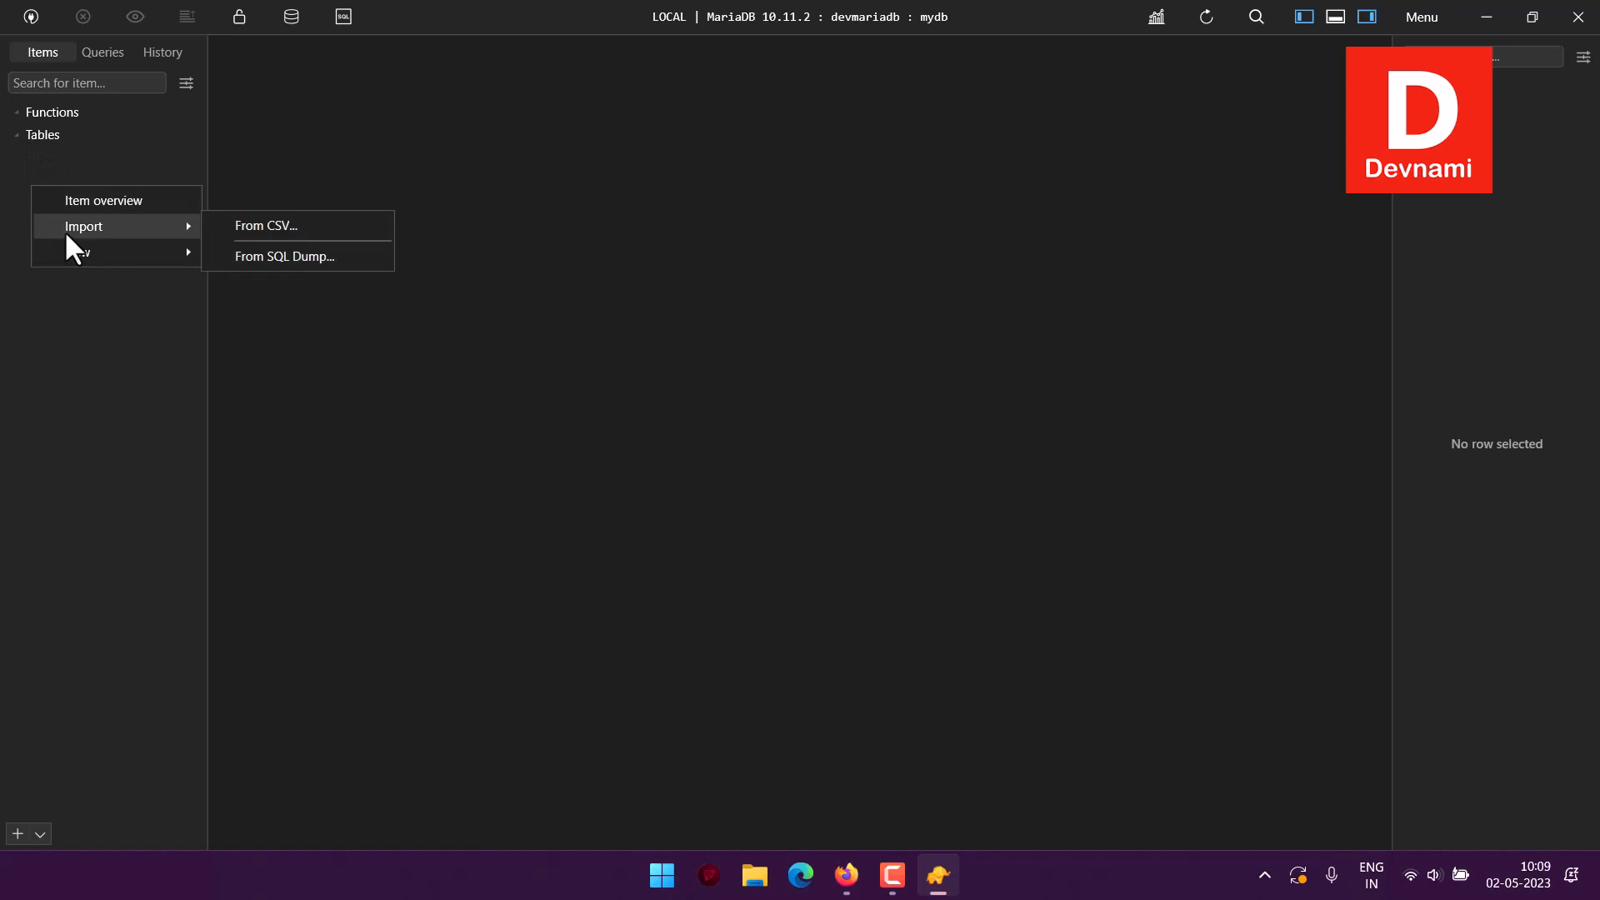
{"action": "left_click", "coordinate": [170, 225]}
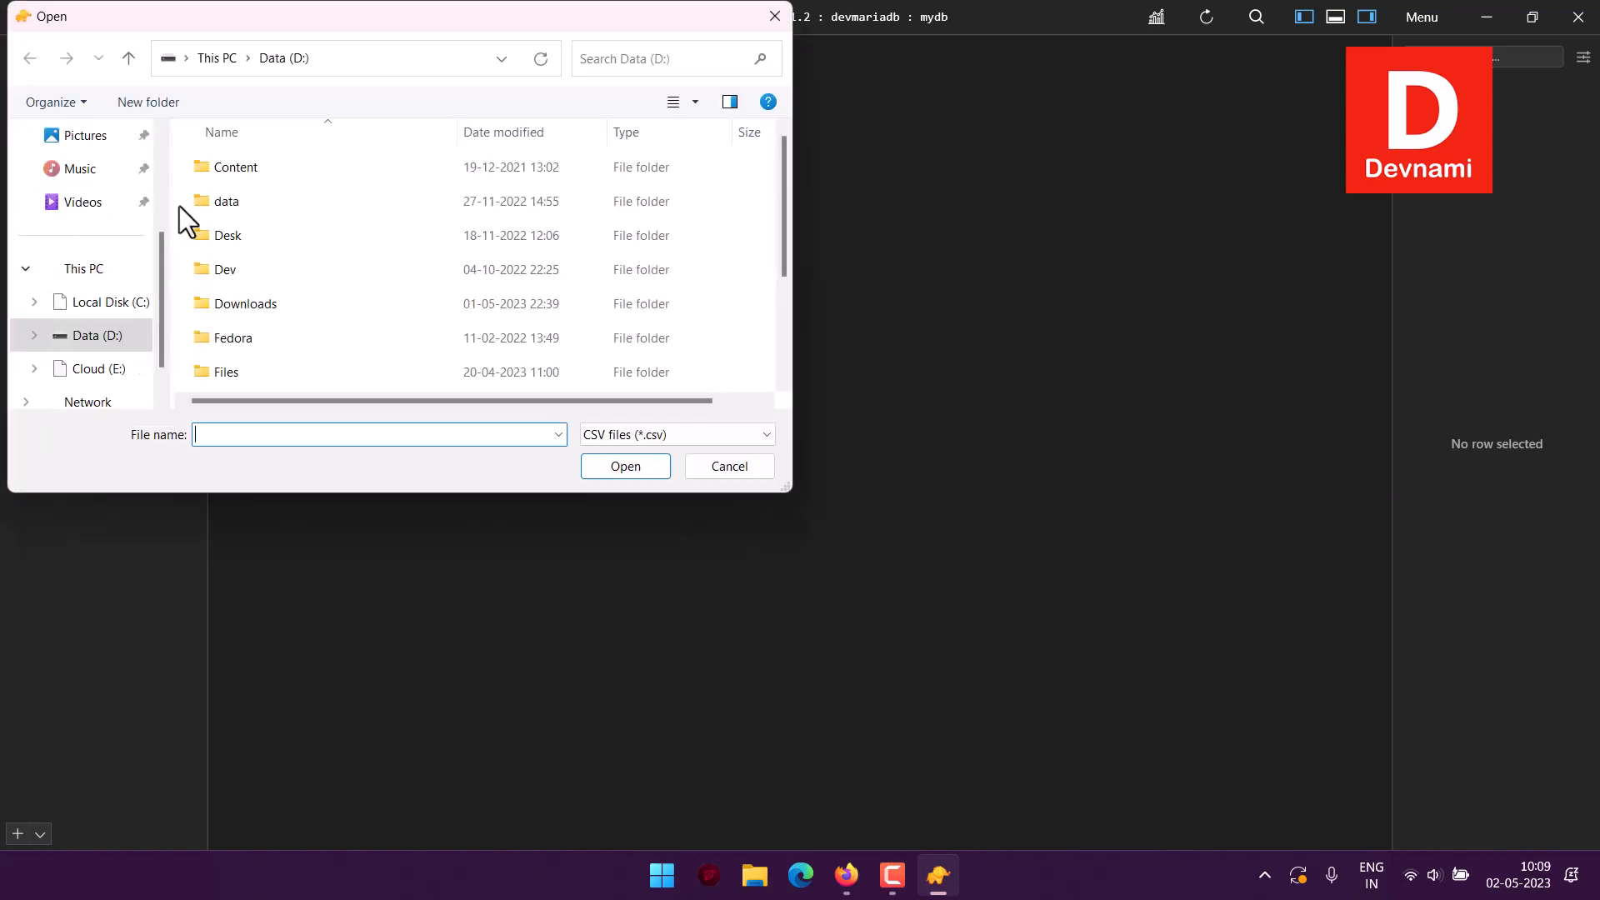
{"action": "scroll", "coordinate": [239, 227], "scroll_direction": "down", "scroll_amount": 2}
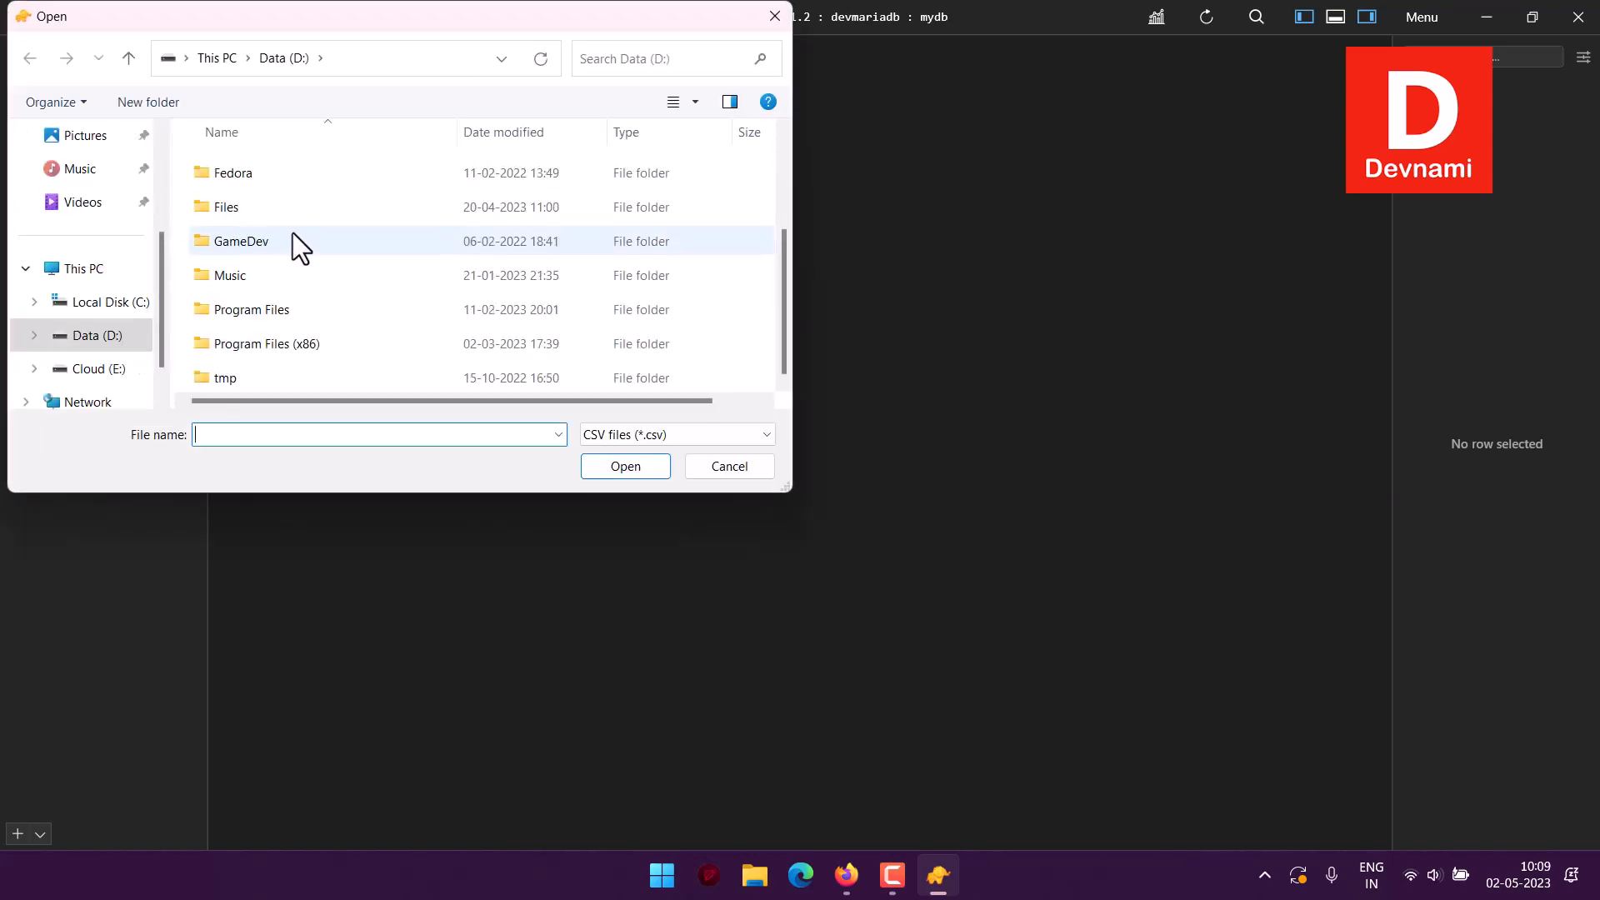
{"action": "double_click", "coordinate": [247, 214]}
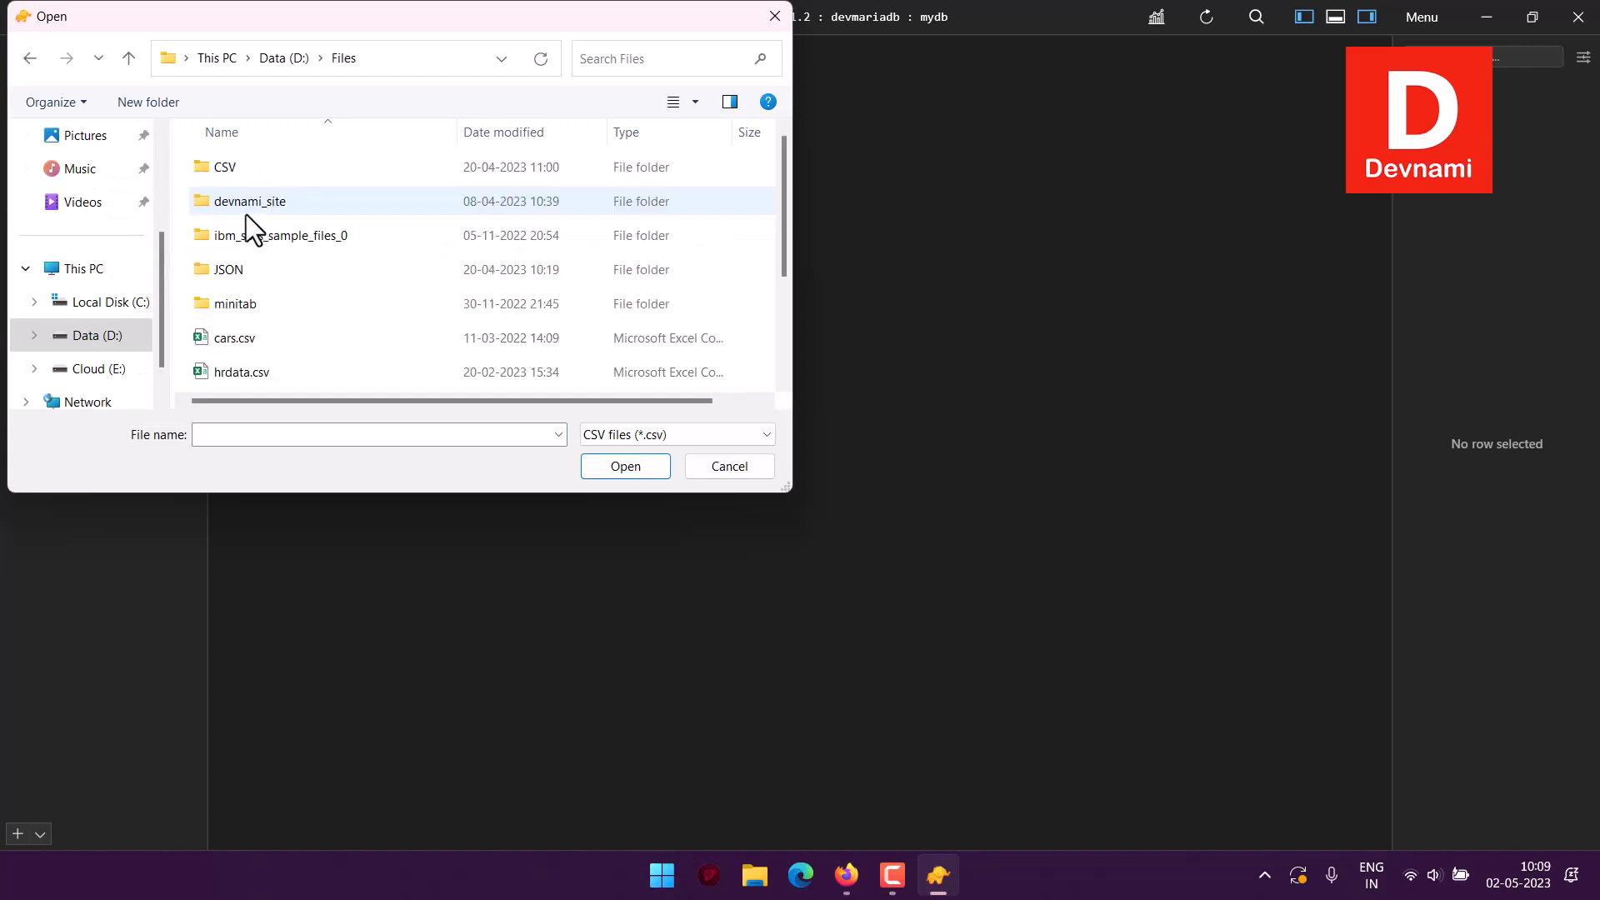
{"action": "double_click", "coordinate": [231, 167]}
{"action": "left_click", "coordinate": [260, 265]}
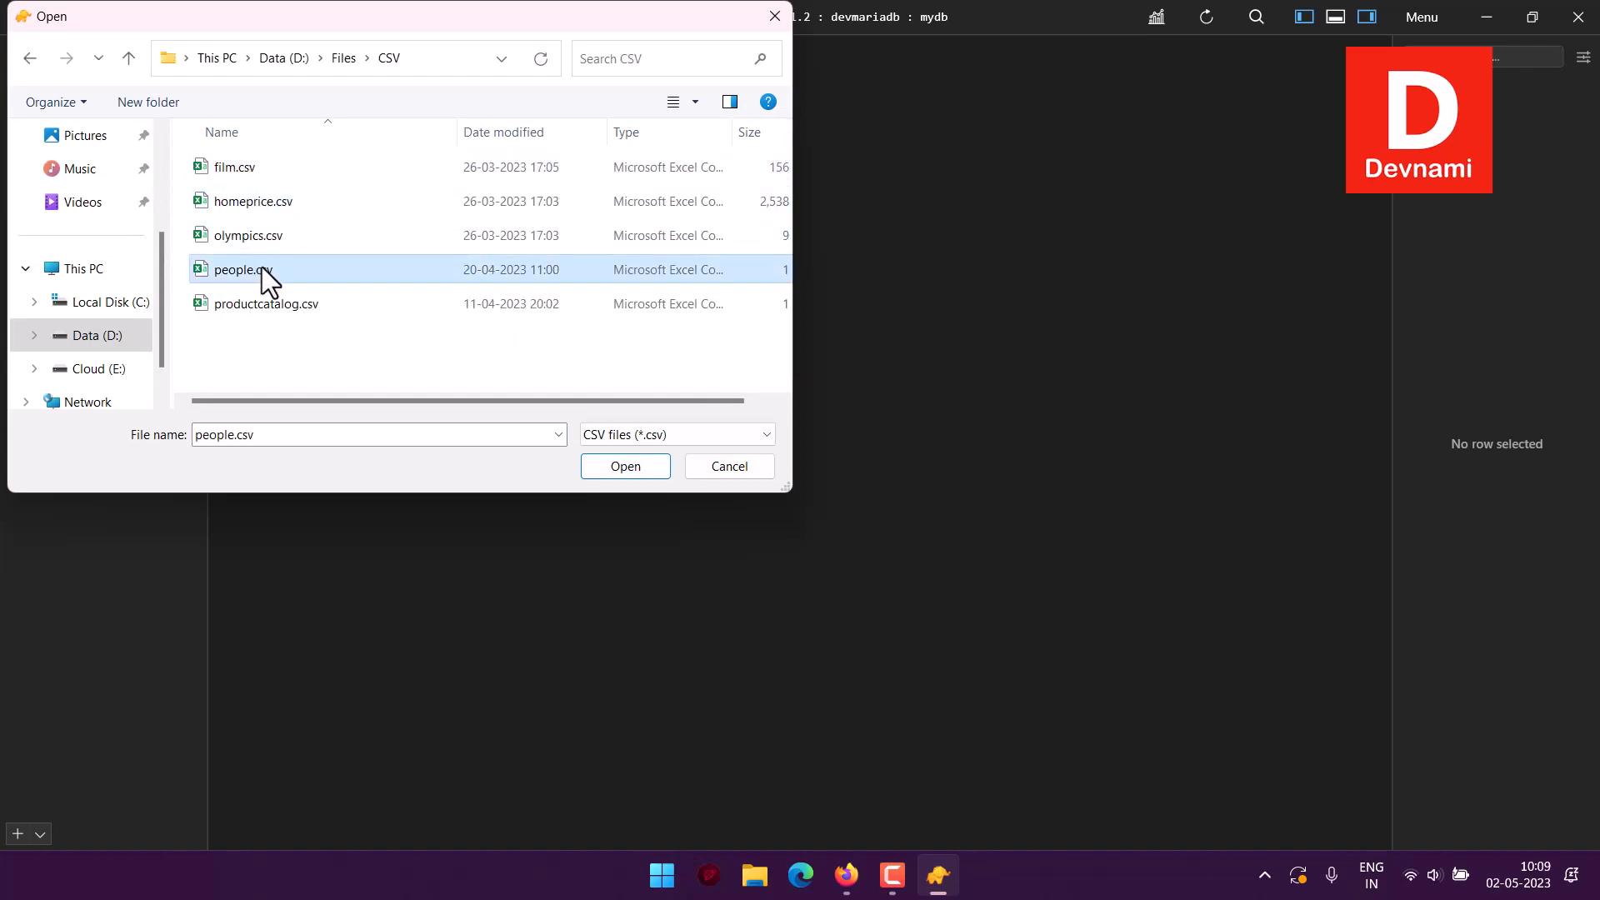
{"action": "left_click", "coordinate": [625, 465]}
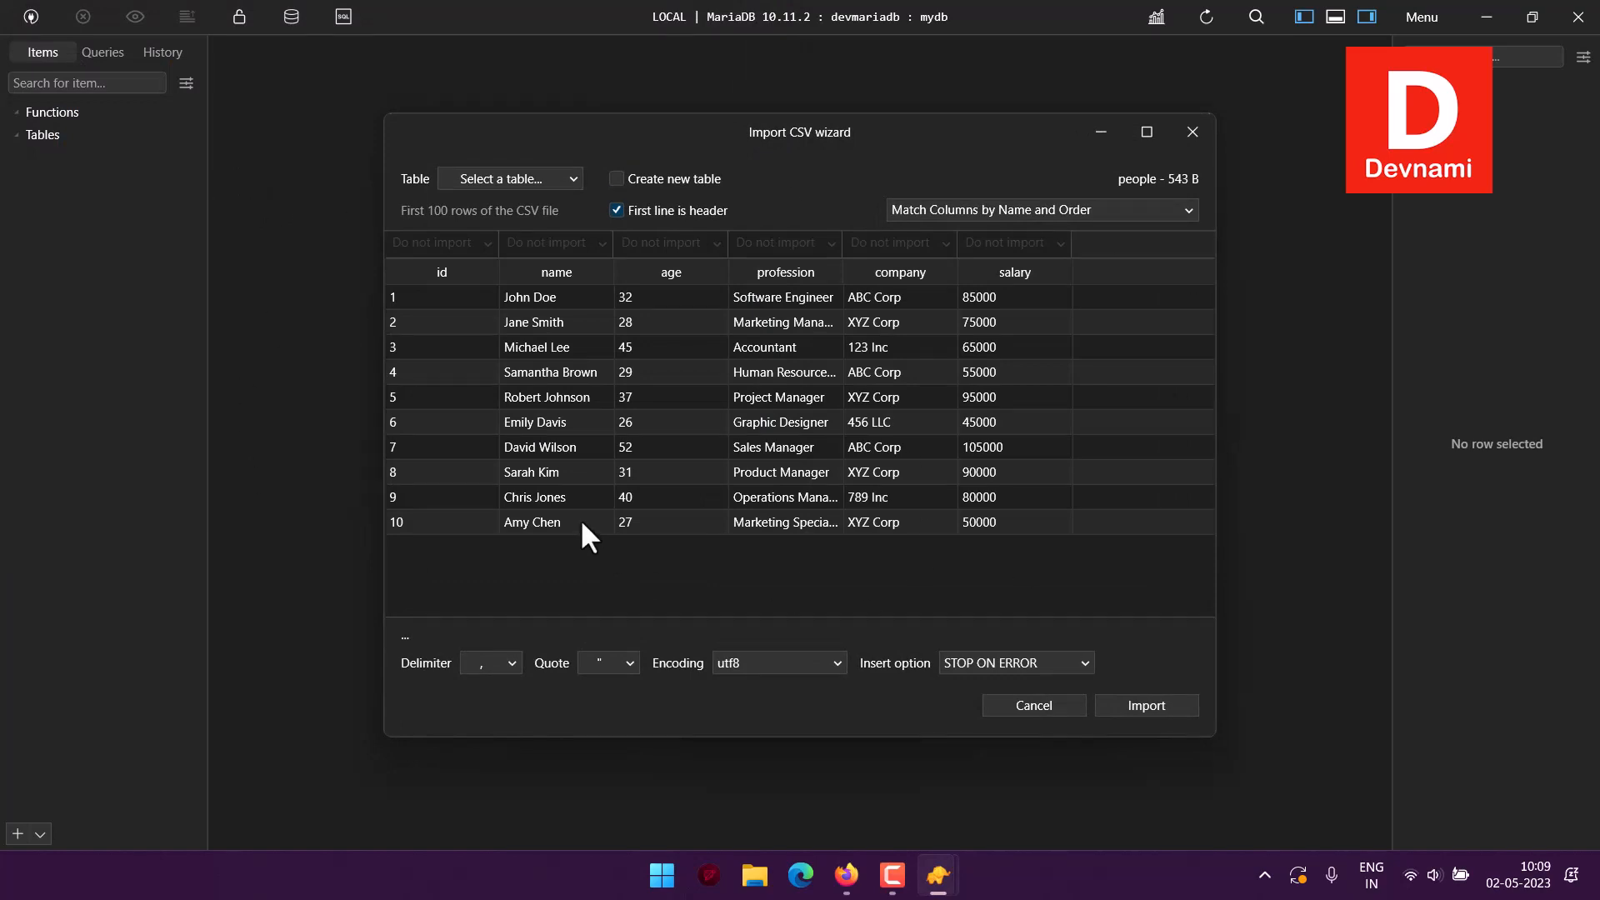
Import the people CSV data into a newly created table with automatically detected column data types.
{"action": "left_click", "coordinate": [615, 179]}
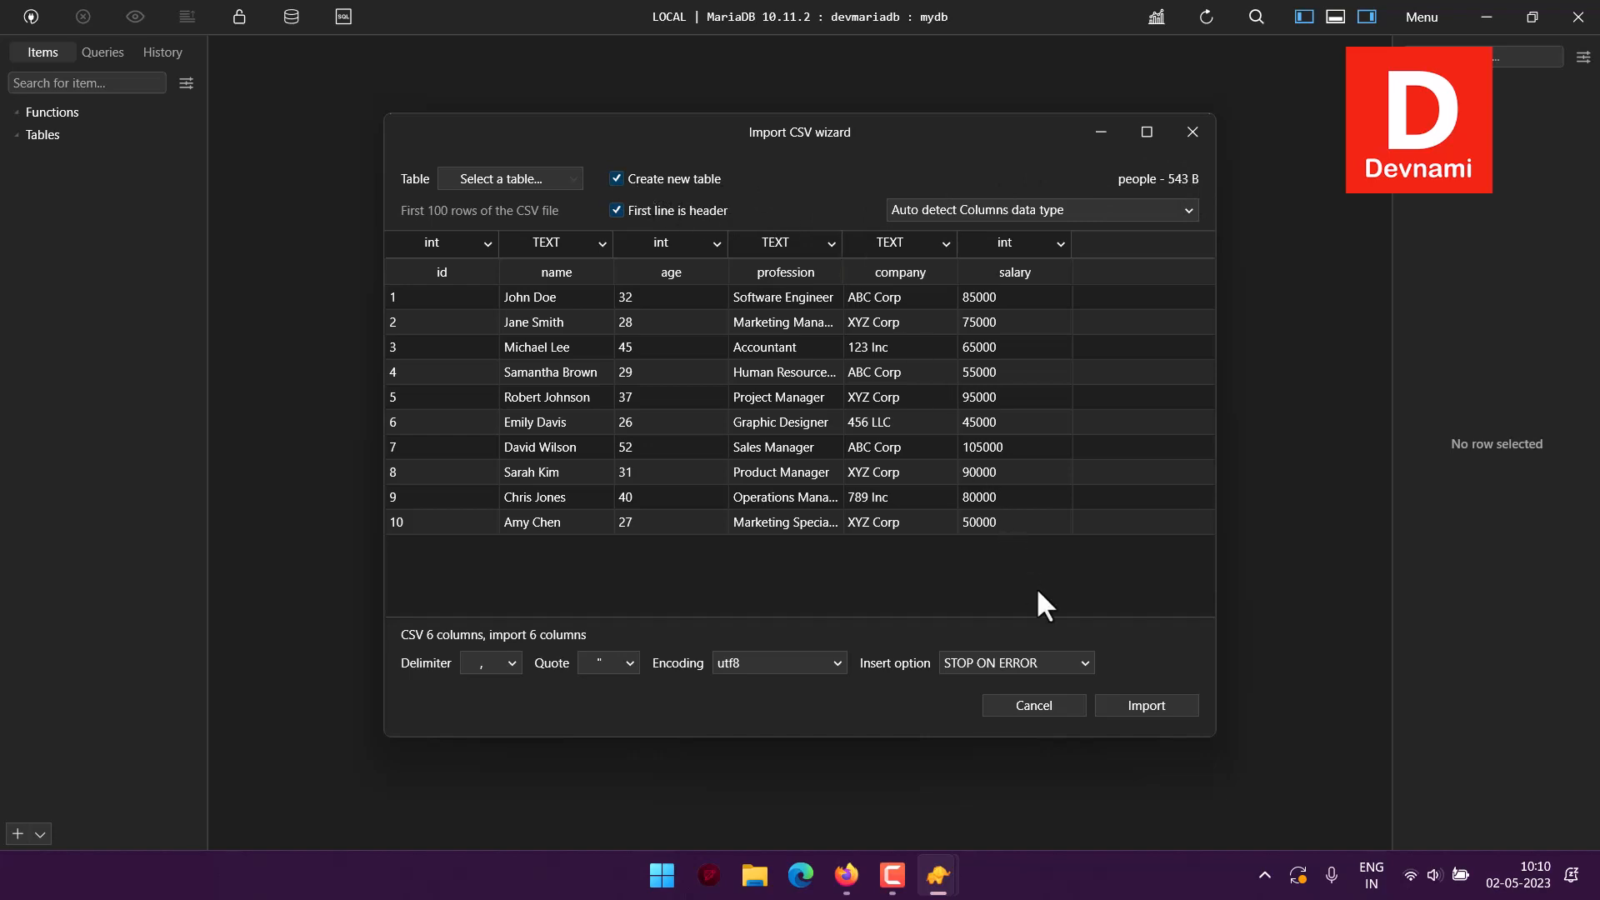
{"action": "left_click", "coordinate": [1168, 704]}
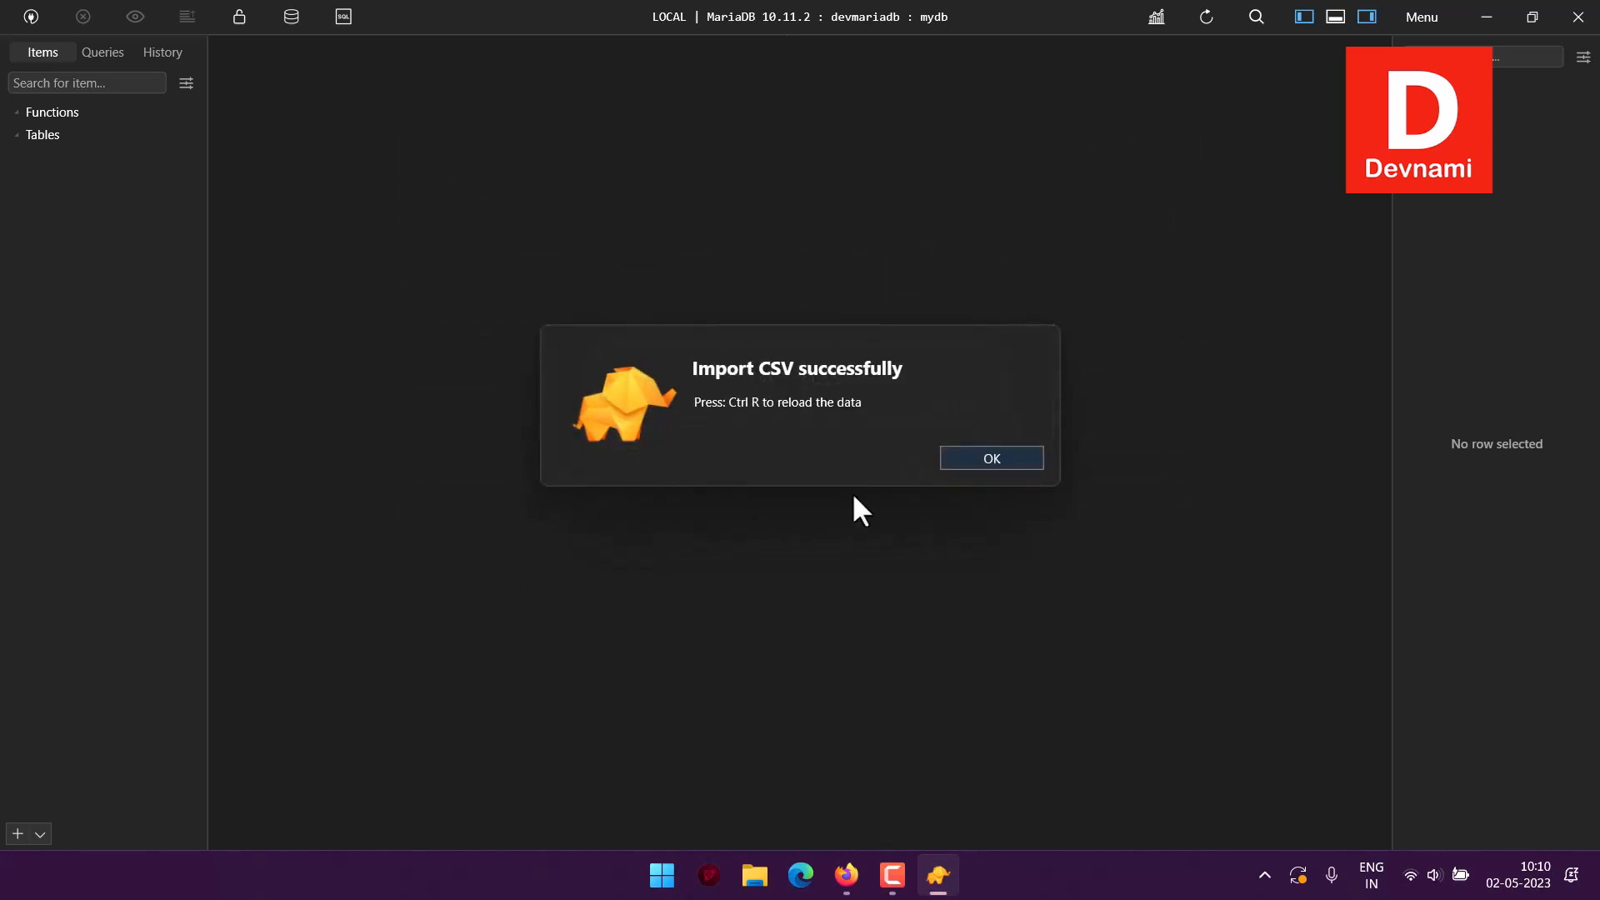
{"action": "left_click", "coordinate": [992, 458]}
Reload the mydb database items and open the imported people table.
{"action": "right_click", "coordinate": [51, 212]}
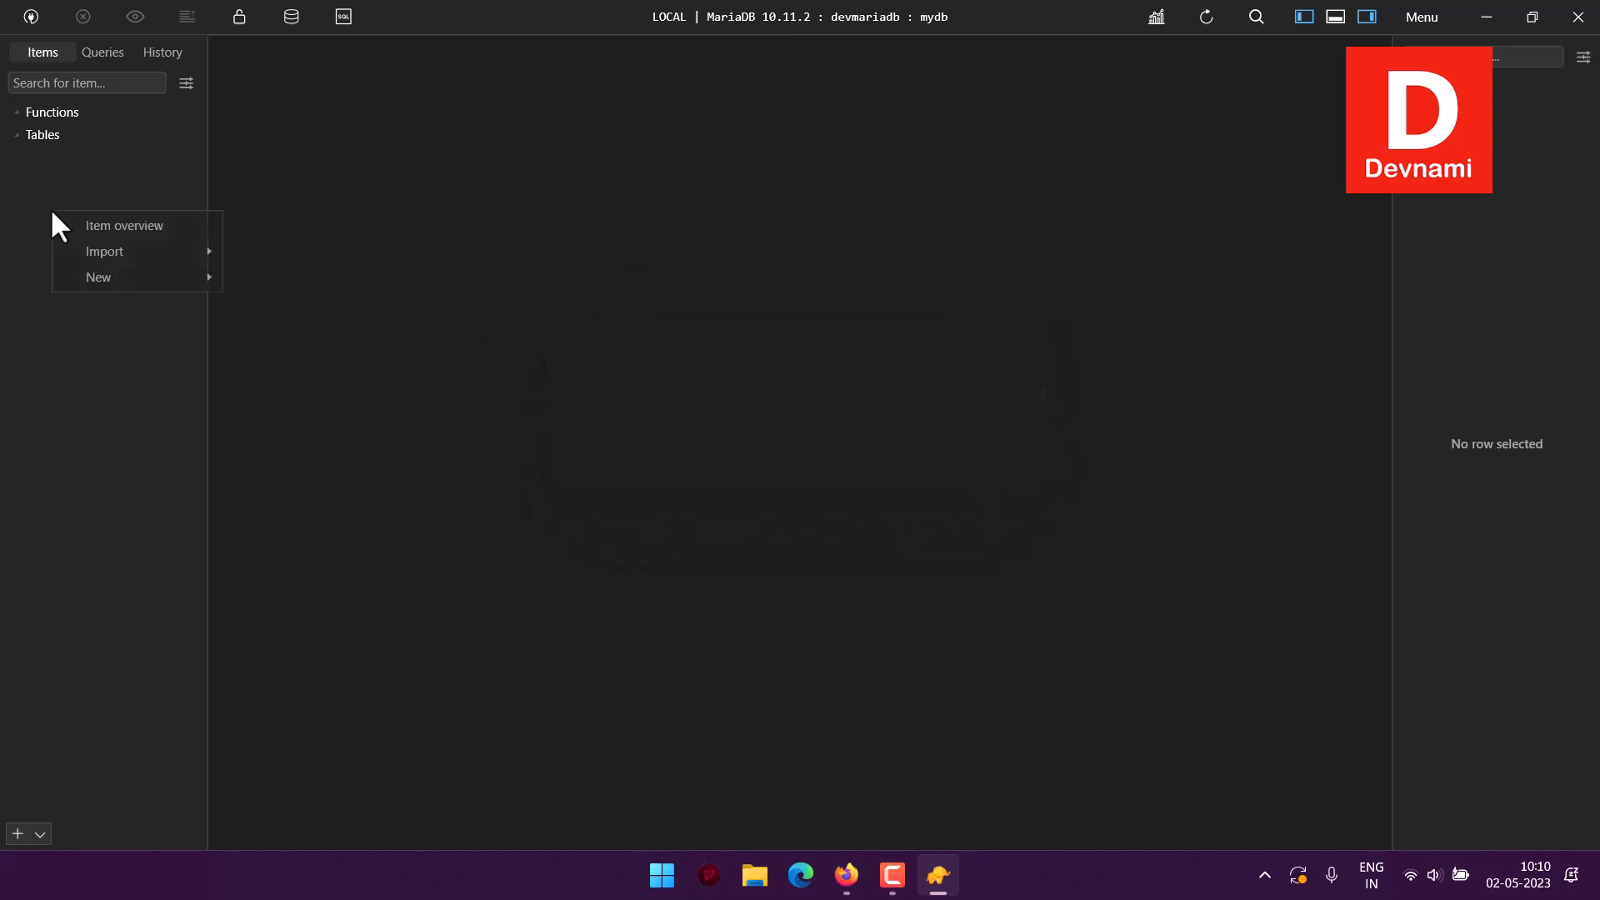
{"action": "left_click", "coordinate": [37, 192]}
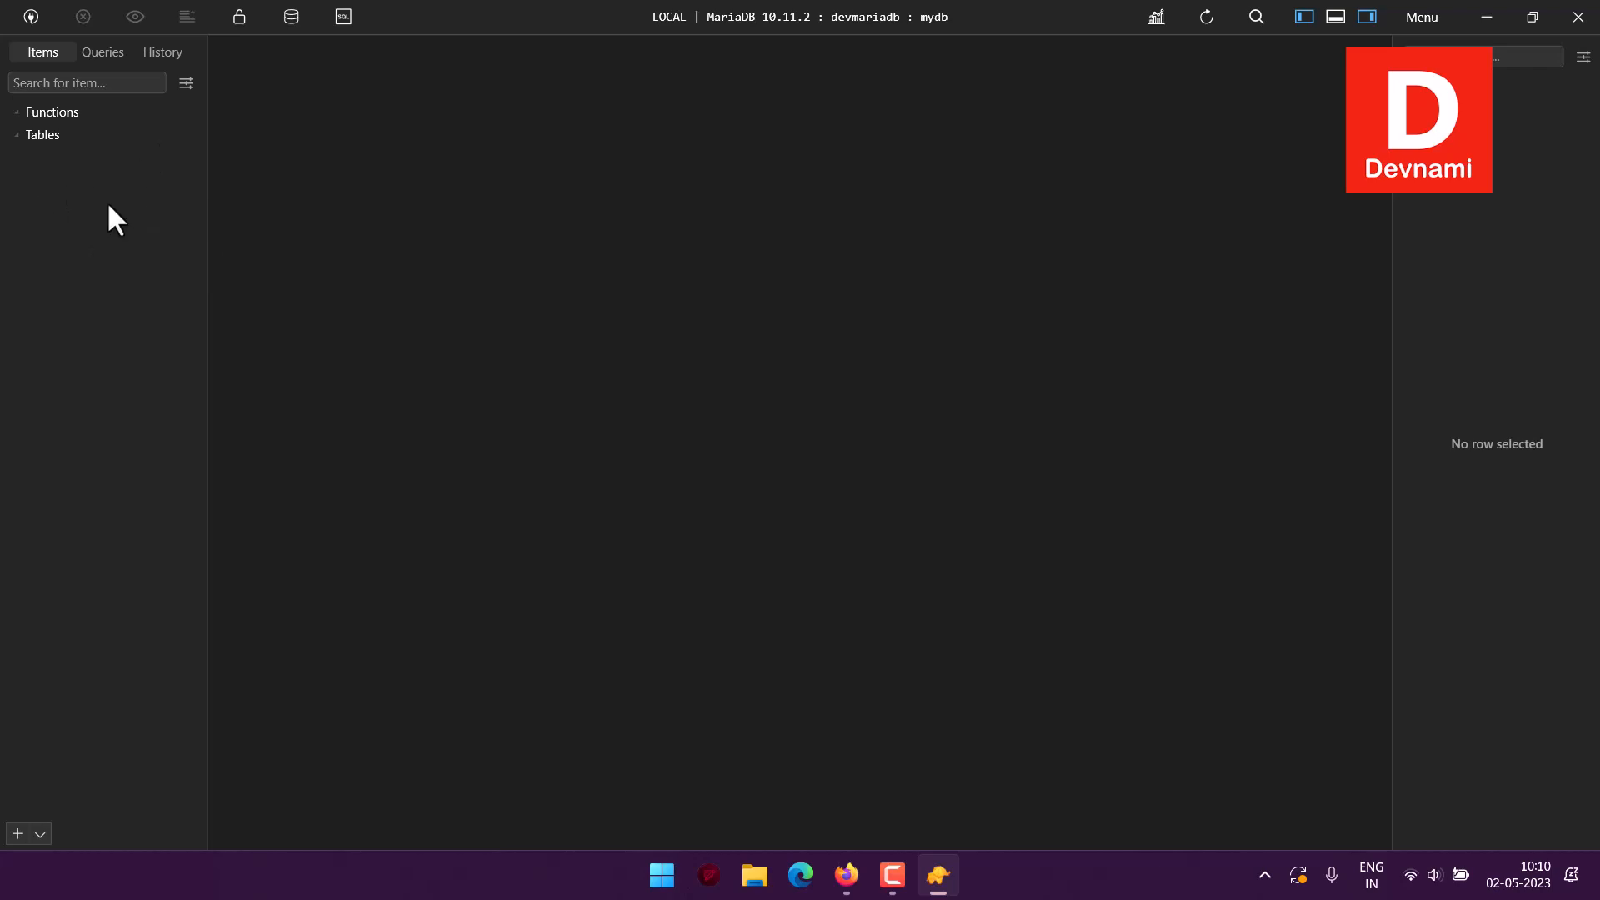
{"action": "left_click", "coordinate": [1201, 21]}
{"action": "left_click", "coordinate": [87, 157]}
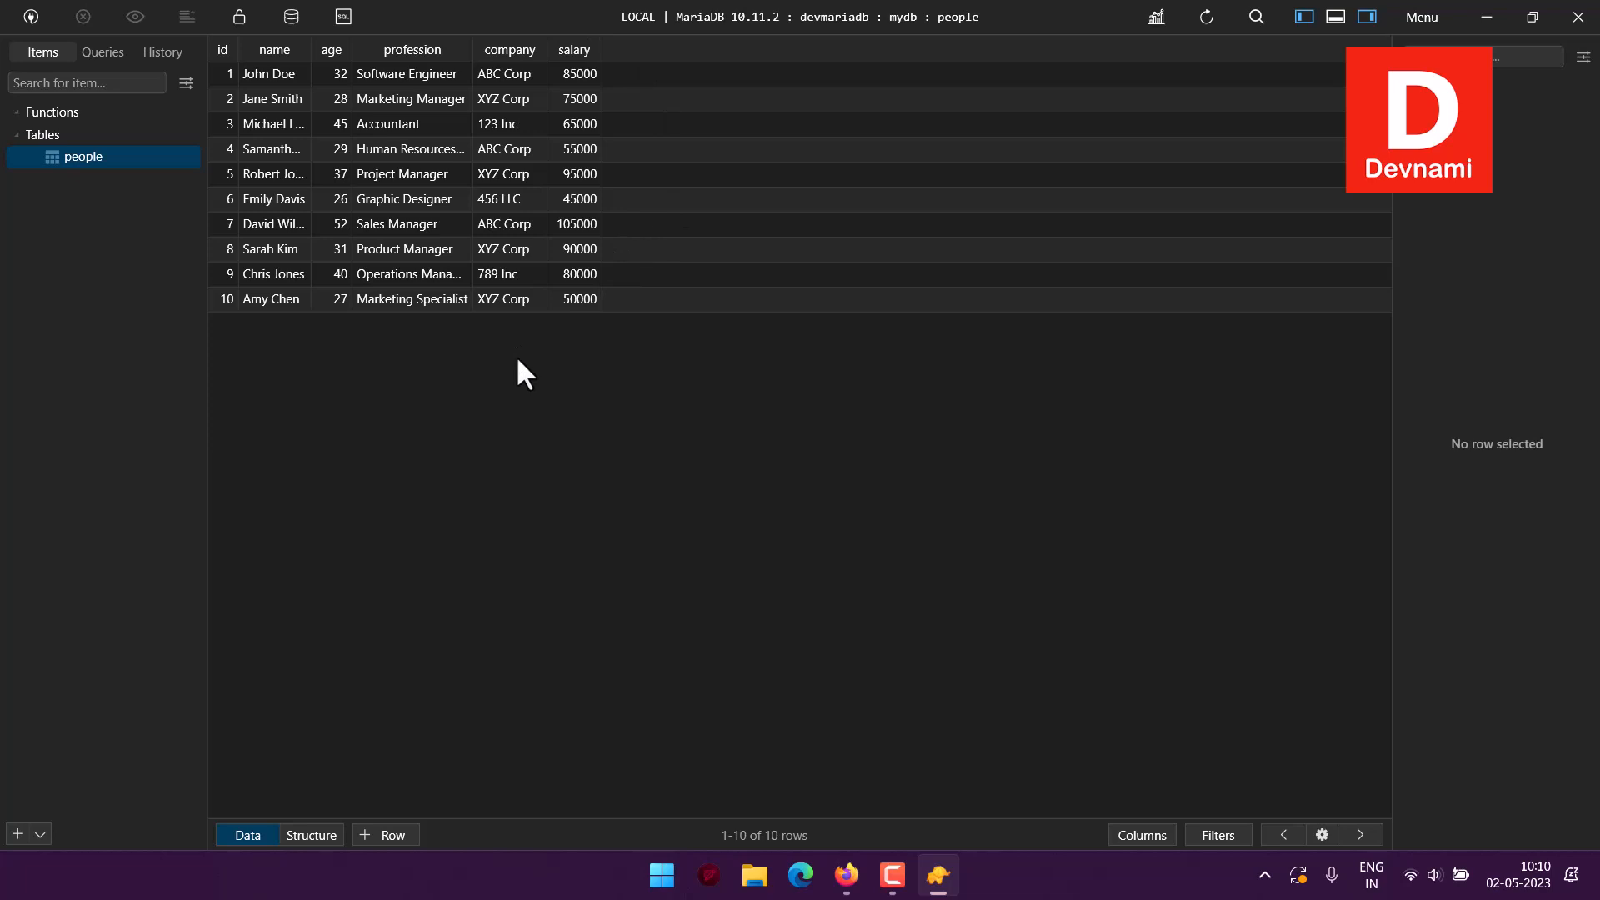
Open a new SQL query and run SELECT * FROM people;.
{"action": "left_click", "coordinate": [340, 6]}
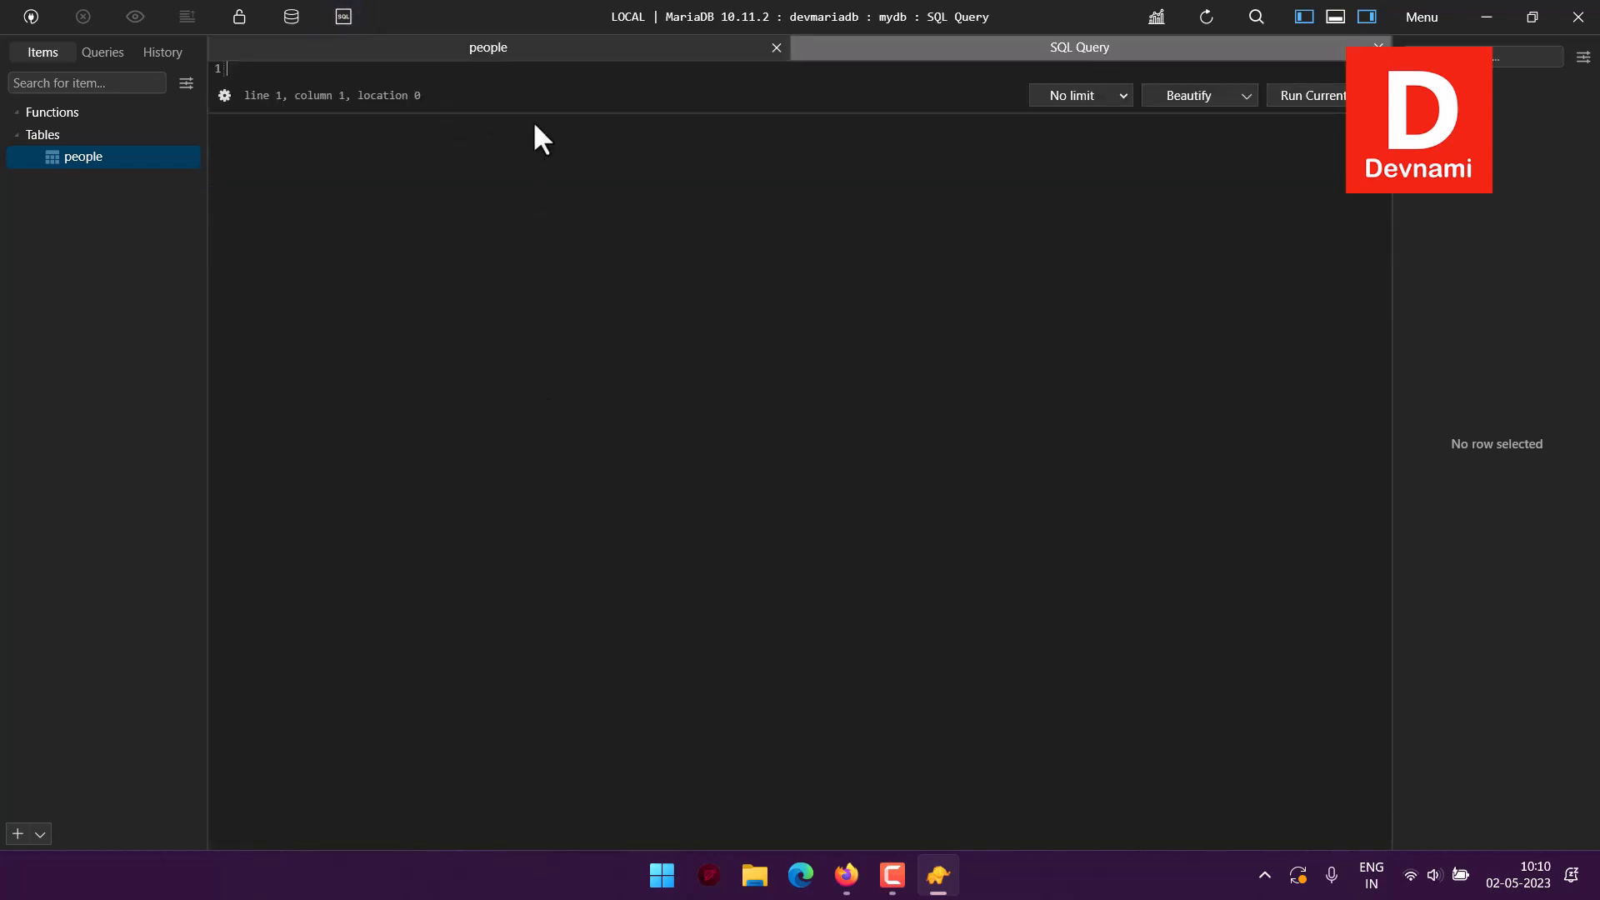
{"action": "type", "text": "SELECT * FROM p"}
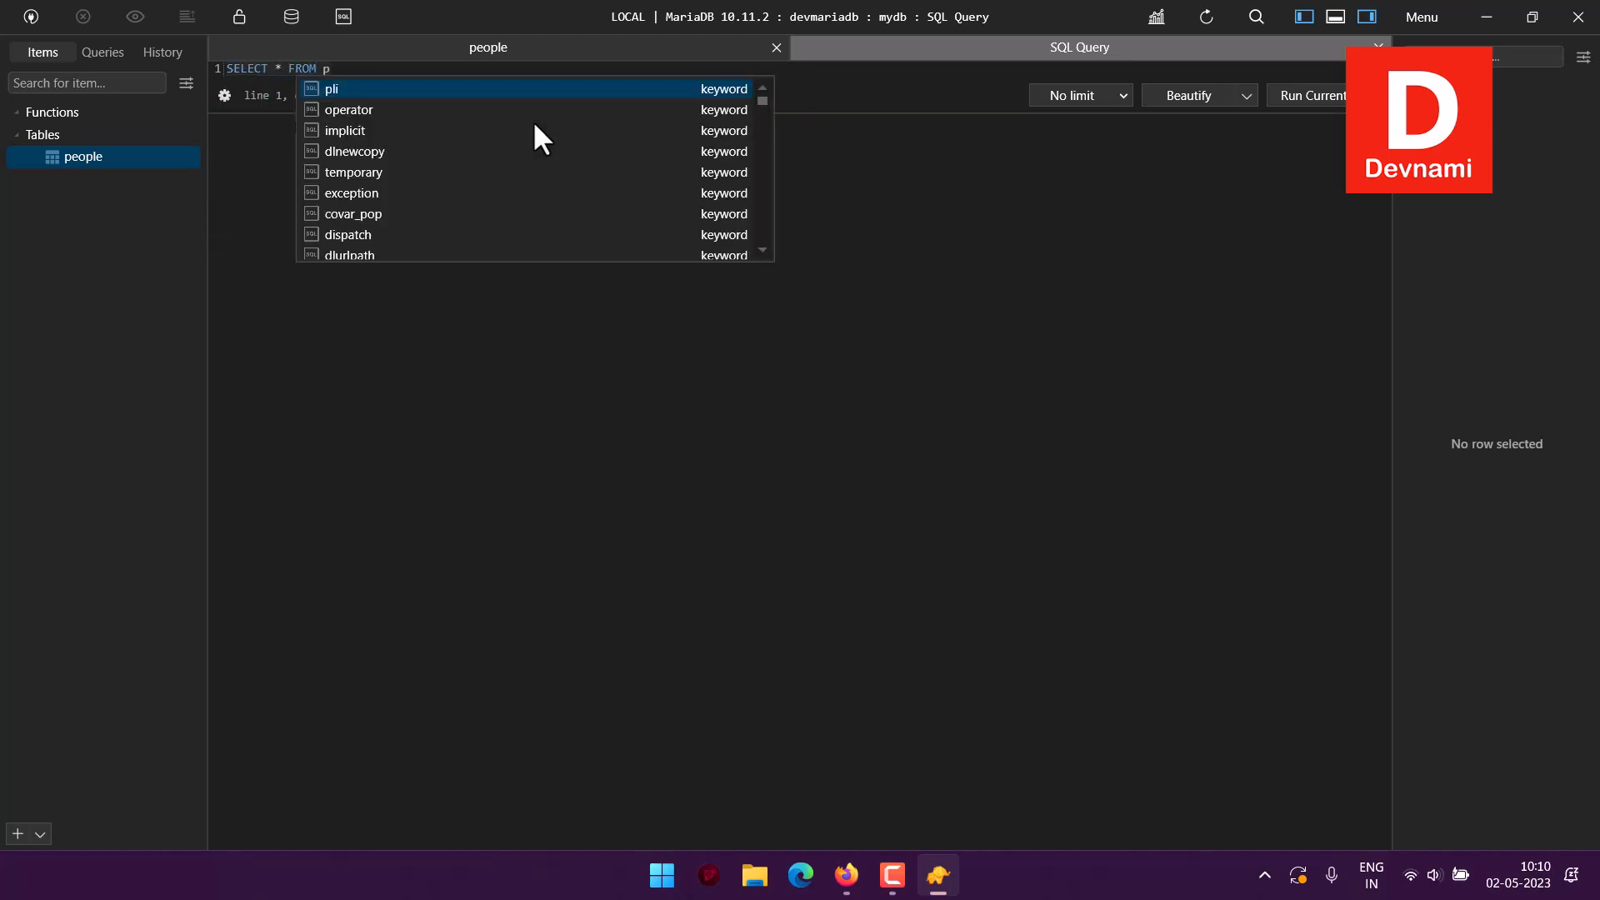
{"action": "type", "text": "eople;"}
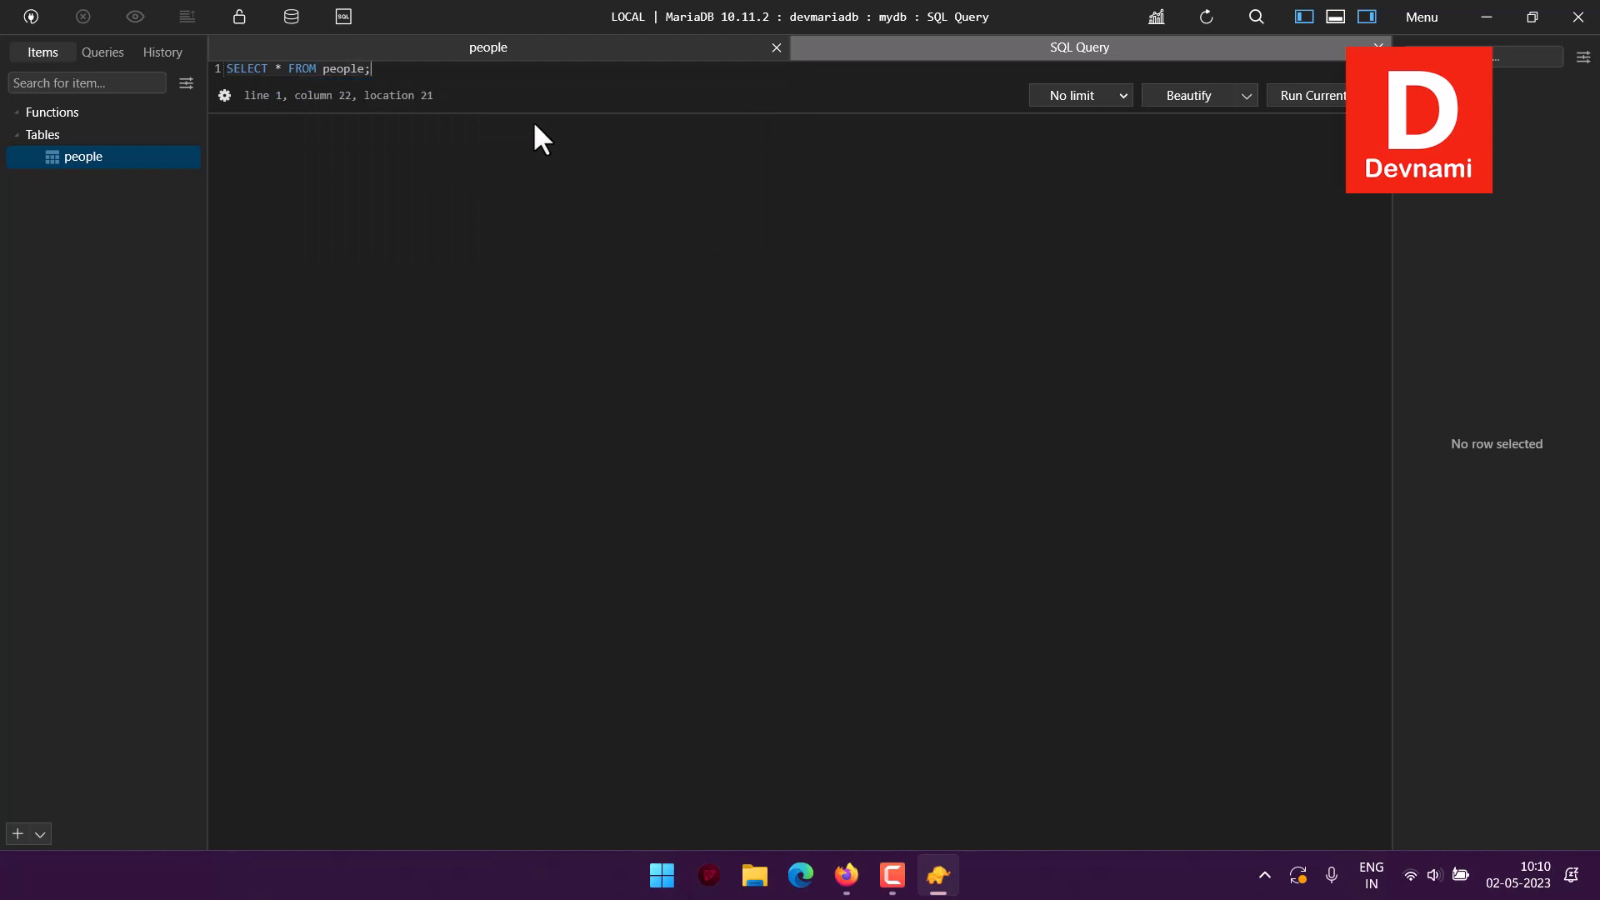
{"action": "left_click", "coordinate": [1302, 97]}
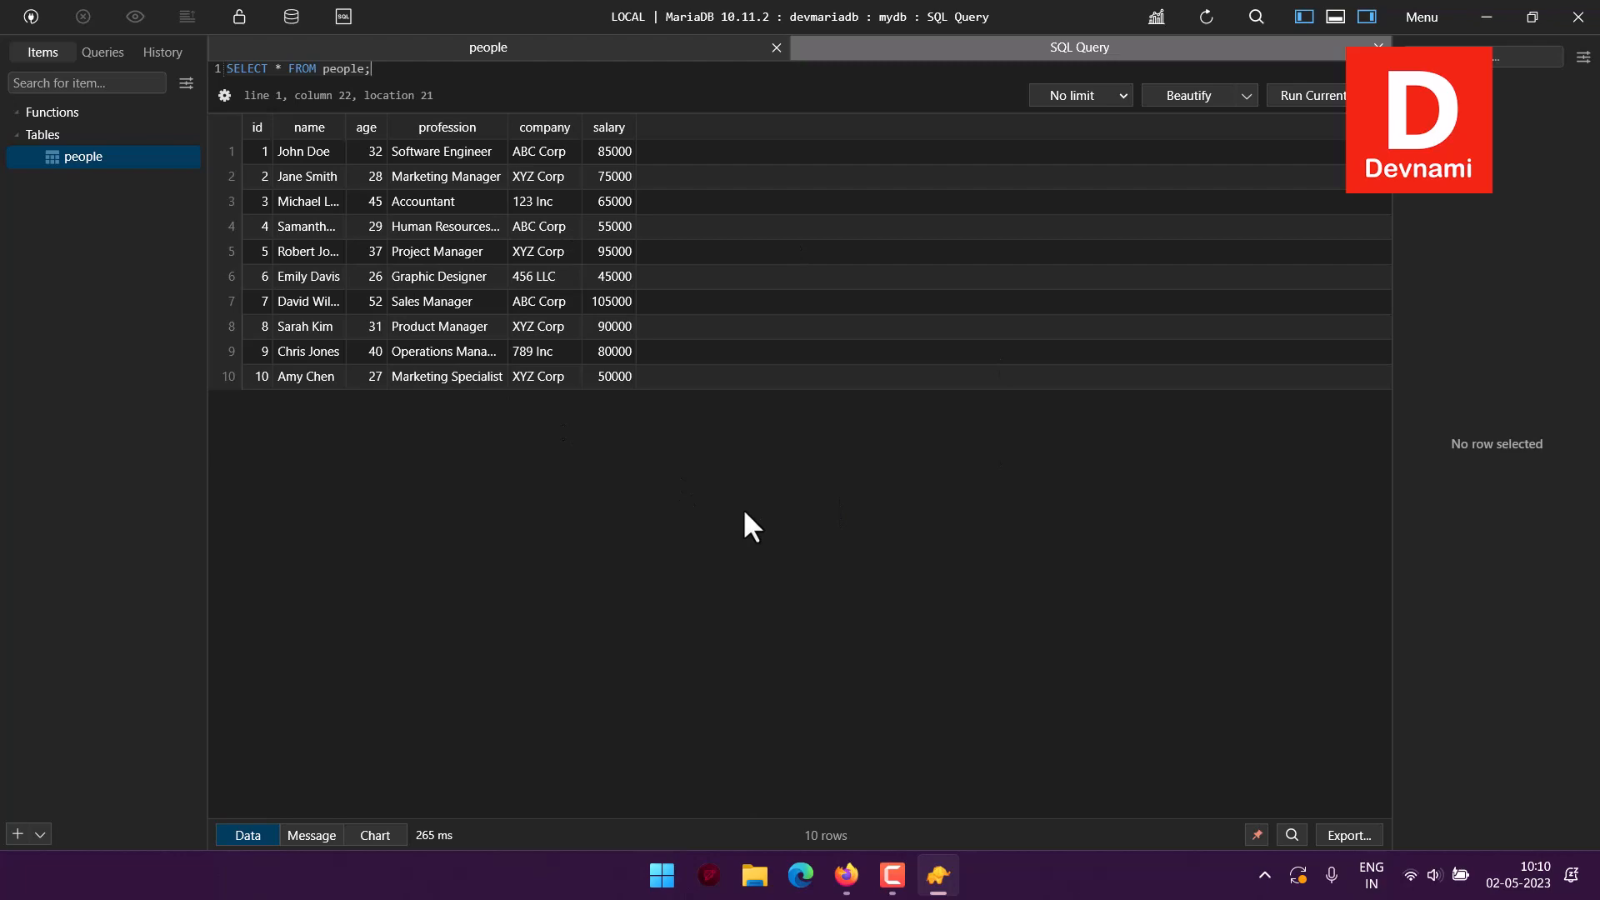
Switch to Firefox and review the mariadb-1 deployment's details, including its SSH connection options and suggested next steps.
{"action": "left_click", "coordinate": [847, 875]}
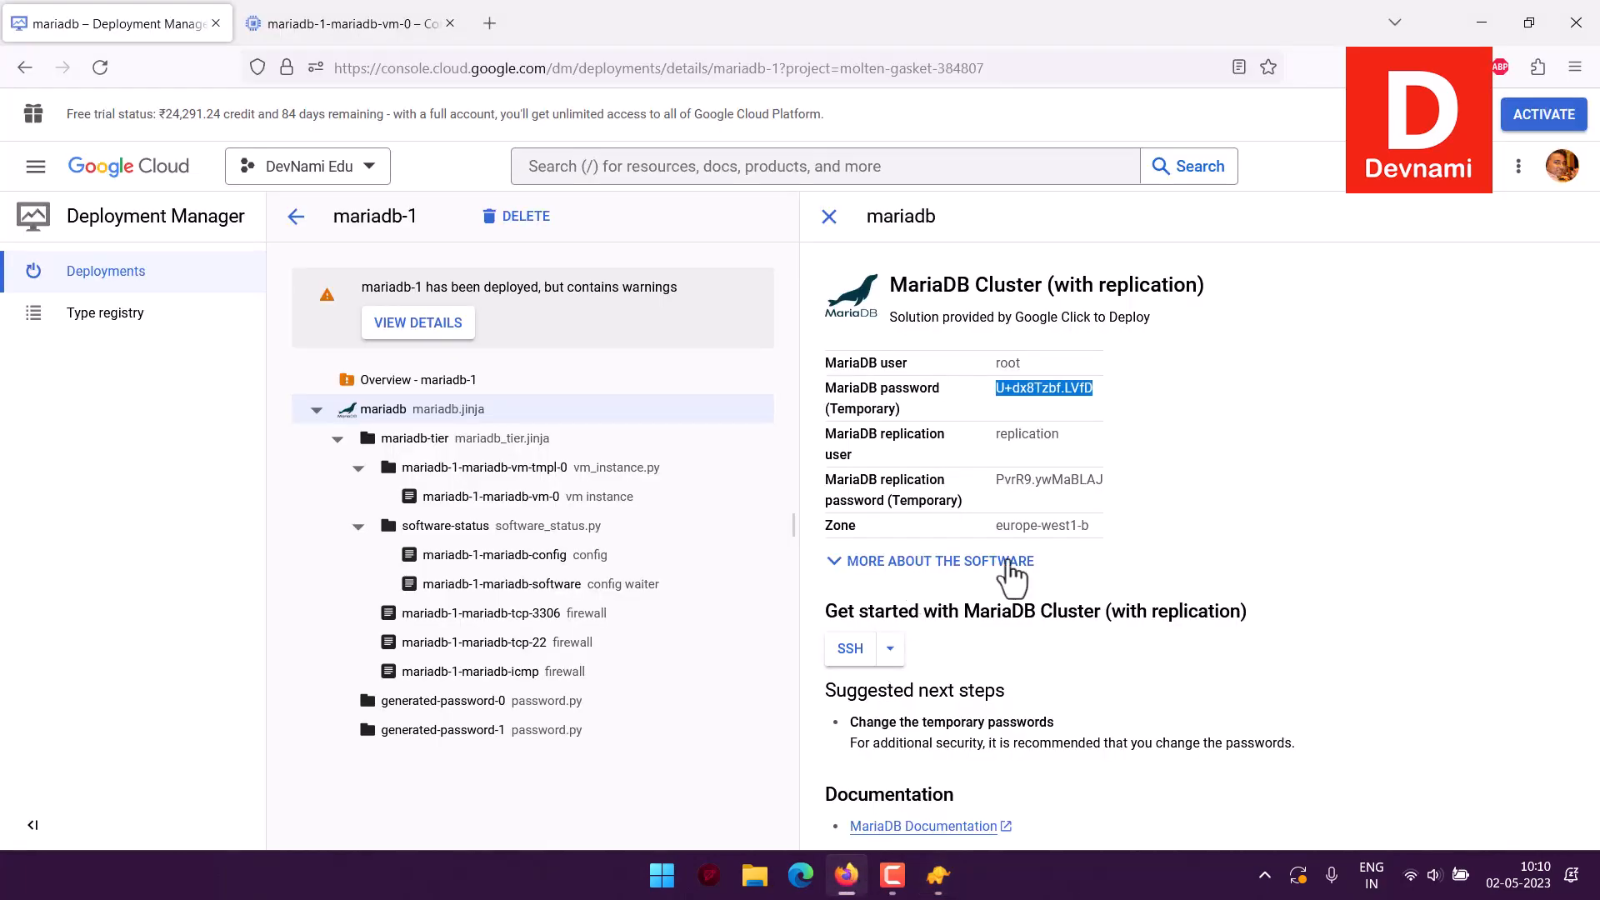
{"action": "left_click", "coordinate": [1329, 503]}
{"action": "left_click_drag", "start_coordinate": [980, 610], "coordinate": [990, 611]}
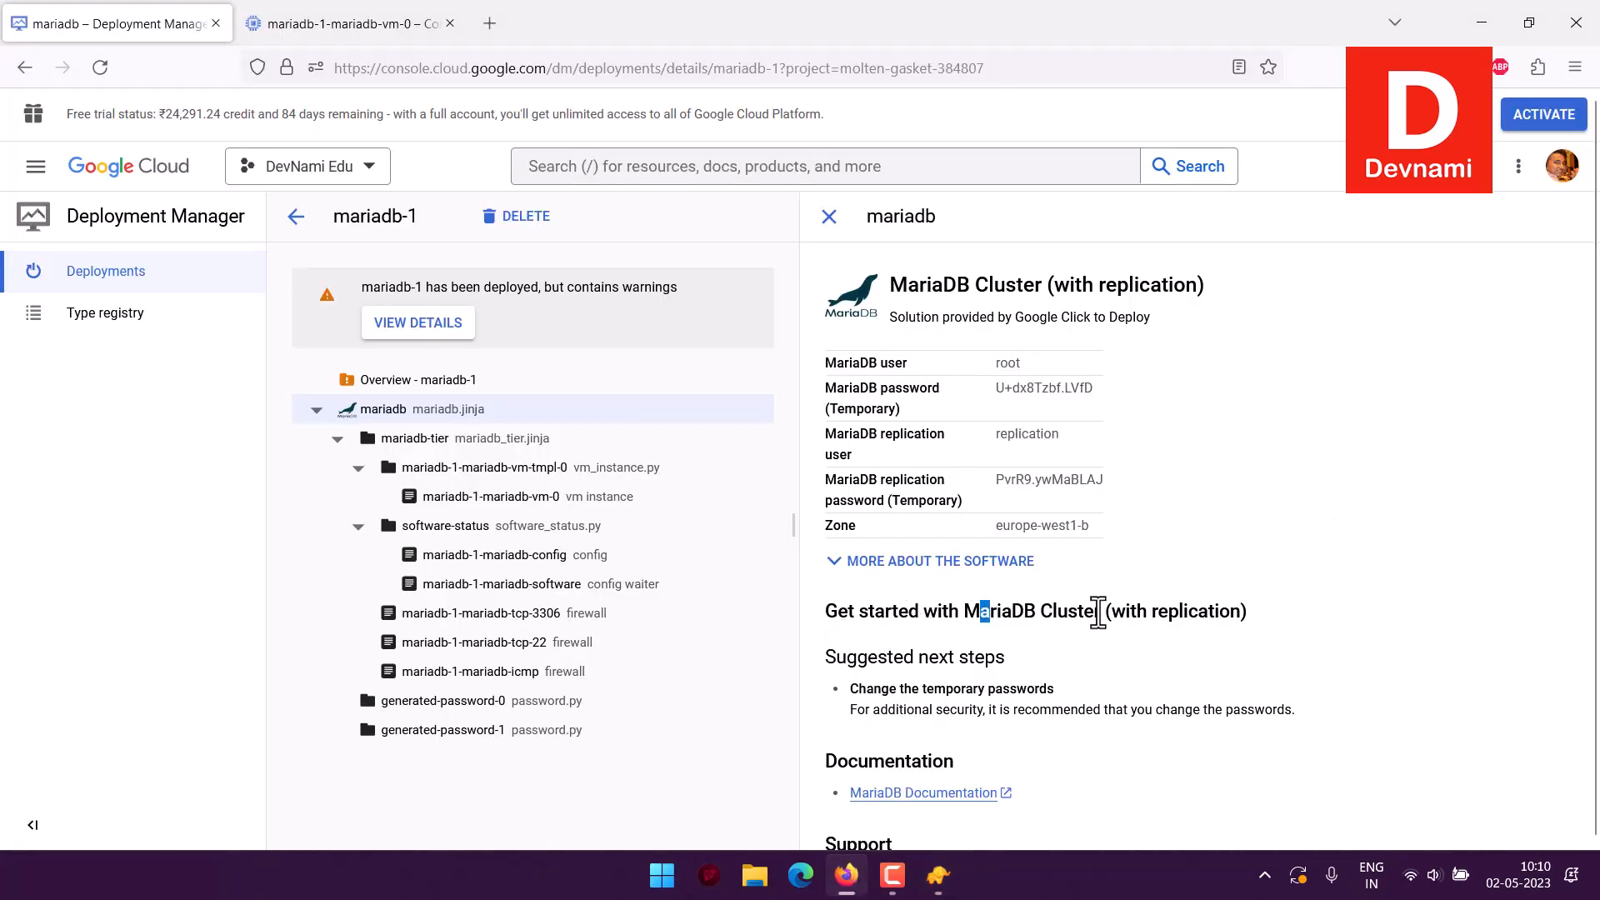
{"action": "left_click_drag", "start_coordinate": [1099, 613], "coordinate": [1260, 621]}
{"action": "left_click", "coordinate": [1282, 605]}
{"action": "scroll", "coordinate": [1282, 605], "scroll_direction": "down", "scroll_amount": 2}
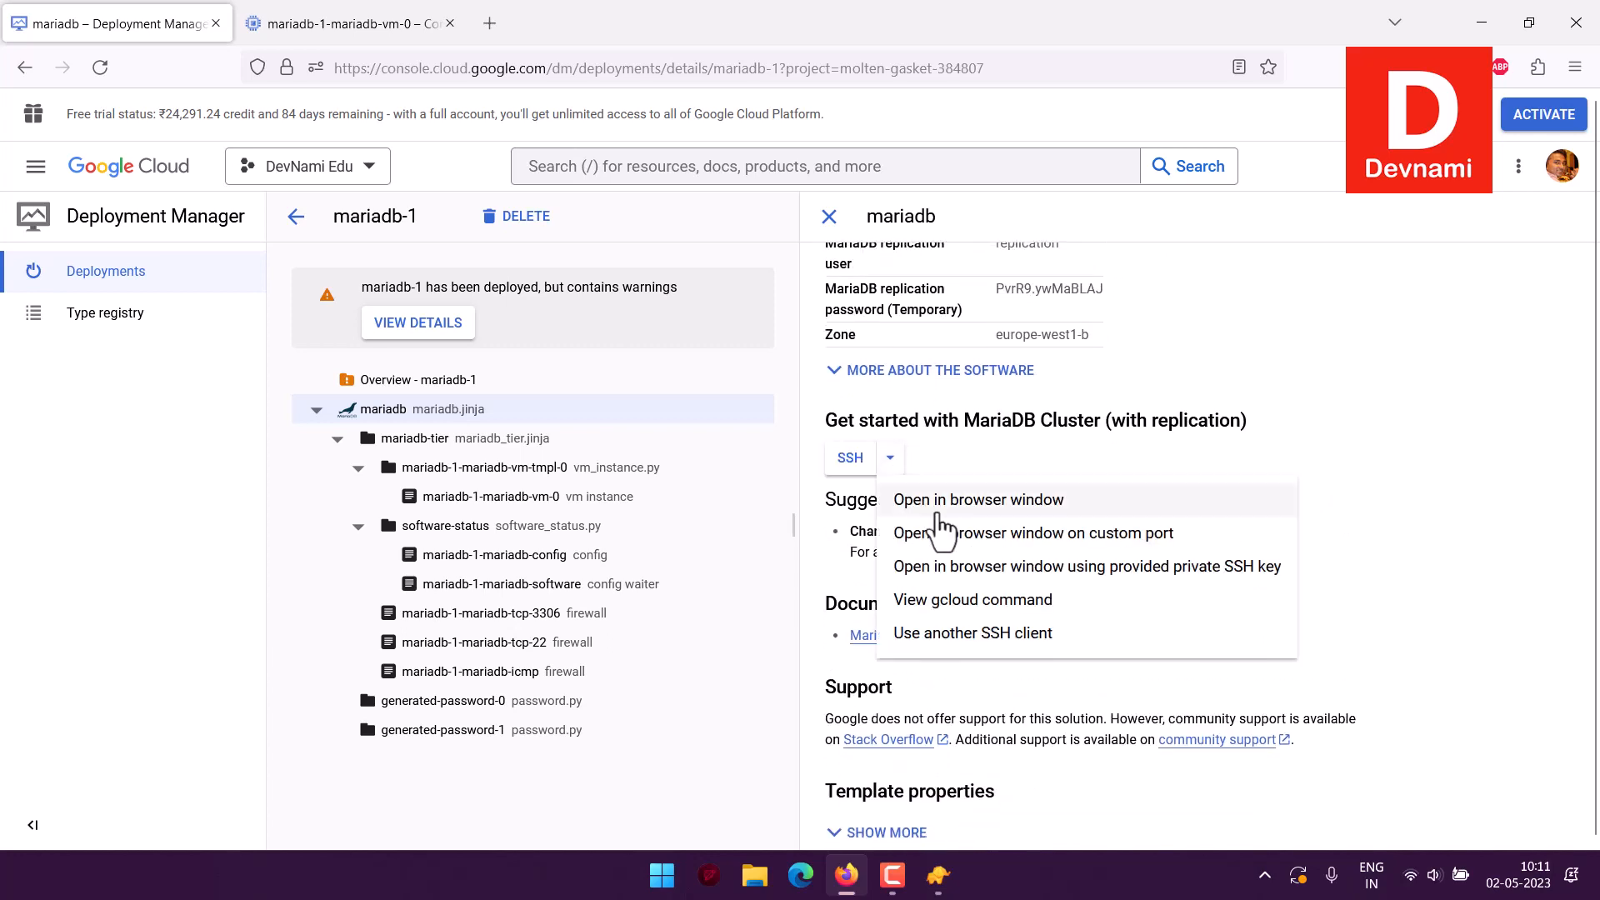
{"action": "left_click", "coordinate": [1471, 527]}
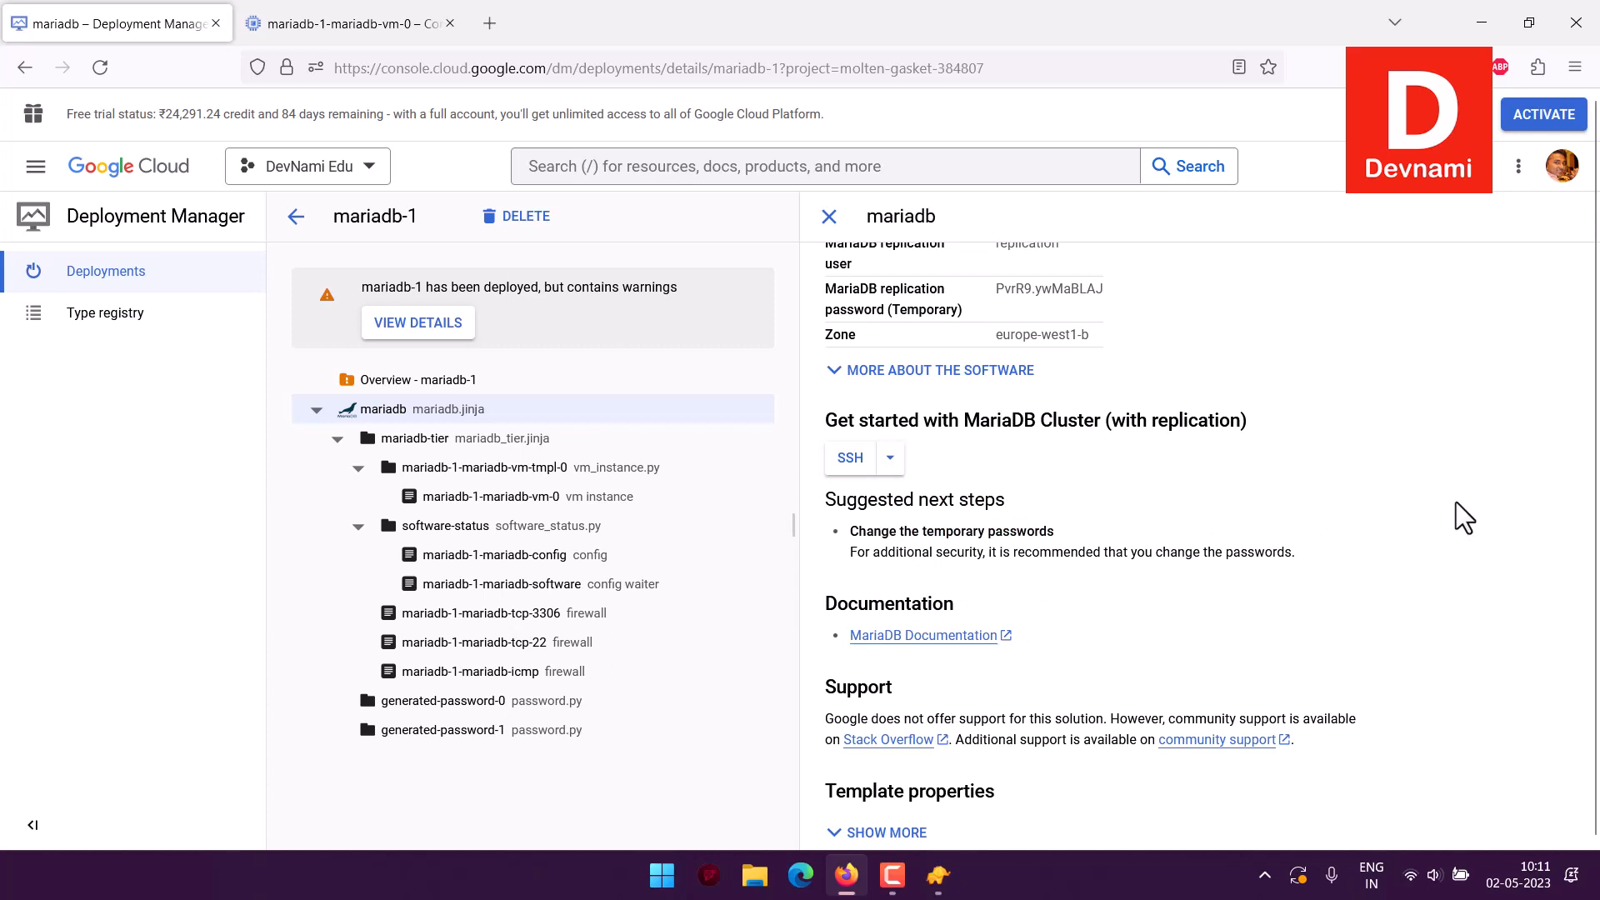
{"action": "scroll", "coordinate": [1464, 519], "scroll_direction": "up", "scroll_amount": 3}
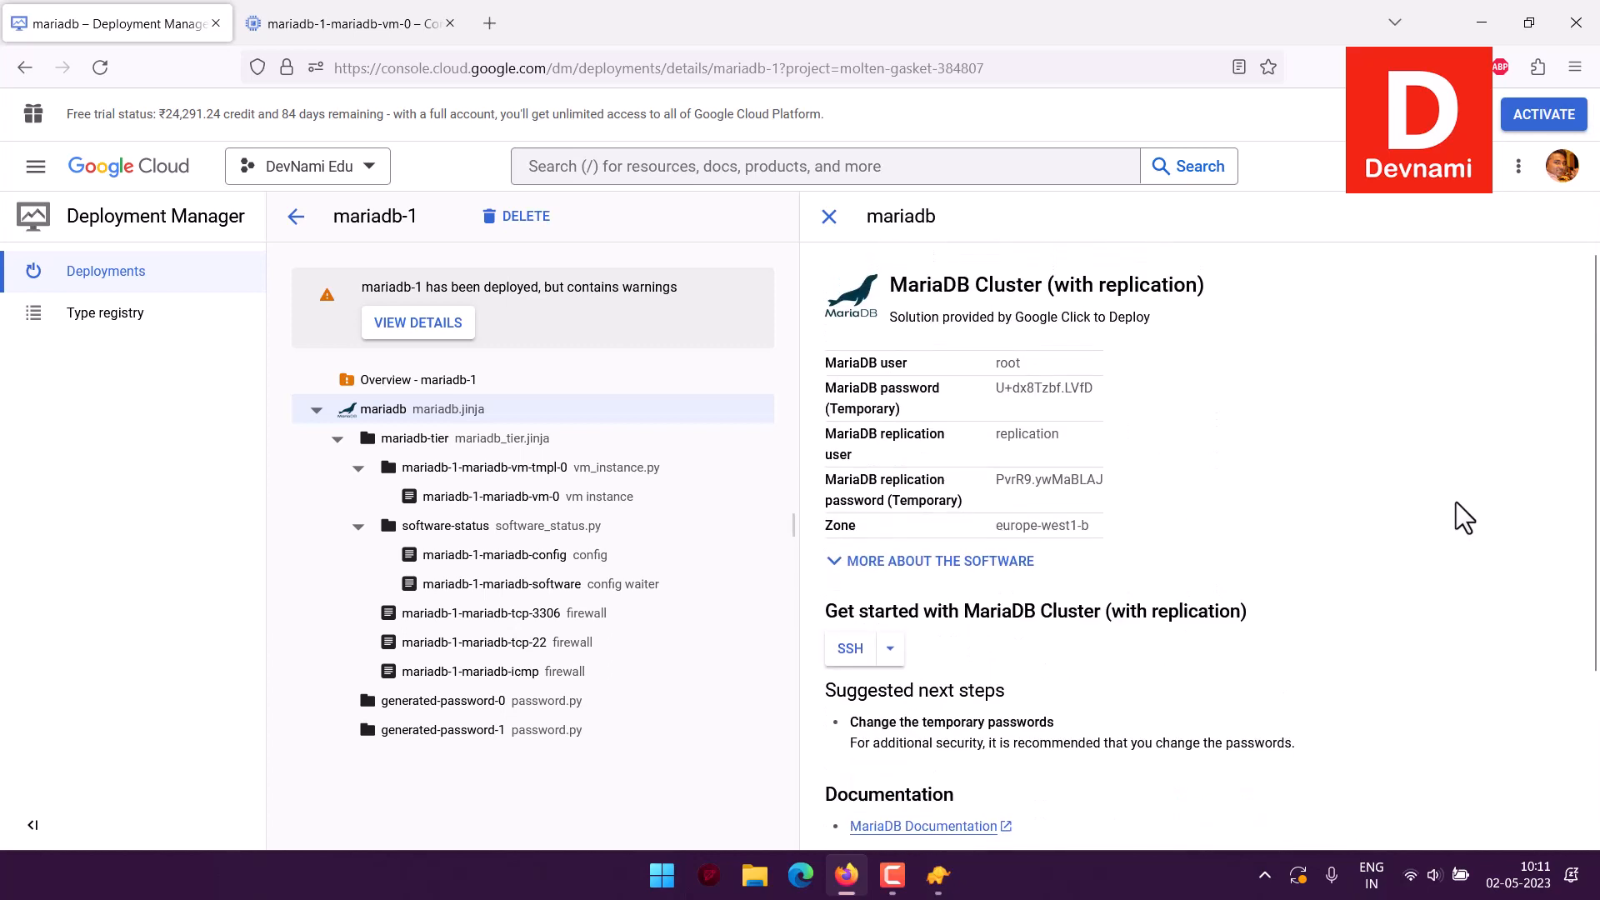